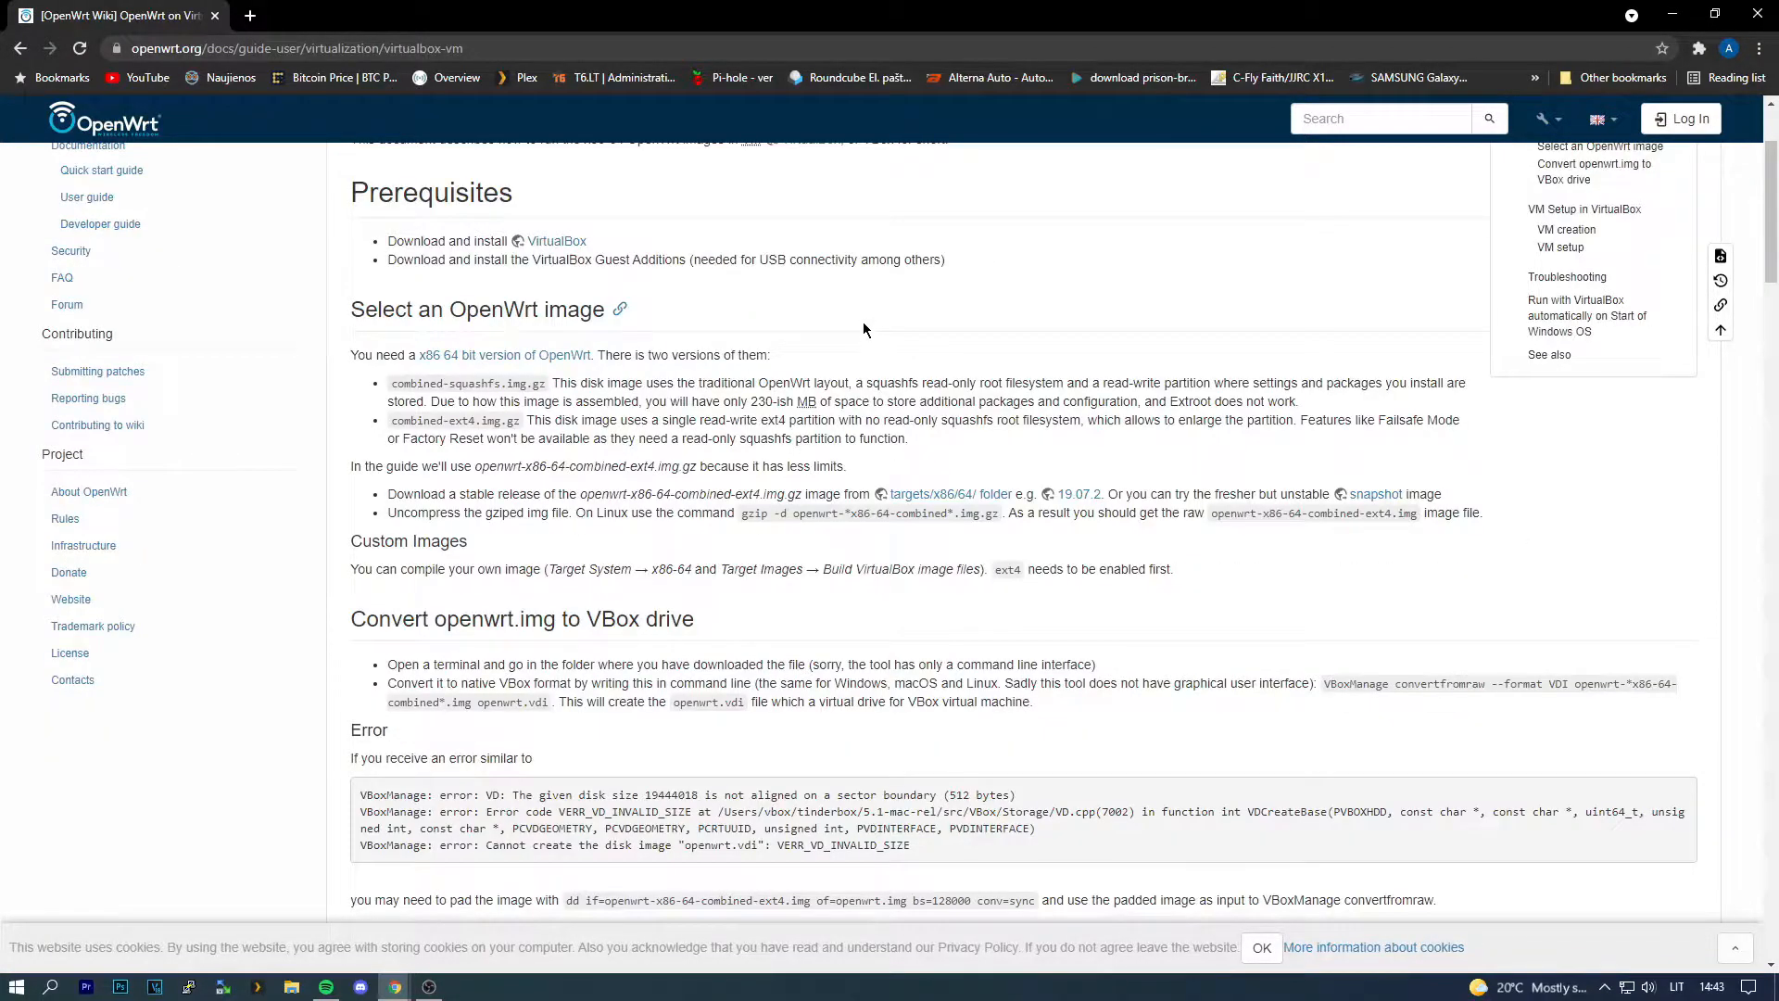
# Step: Open the wiki's targets/x86/64 folder link in a new tab and enter the stable OpenWrt 19.07.7 release
pyautogui.rightClick(967, 501)
pyautogui.click(997, 506)
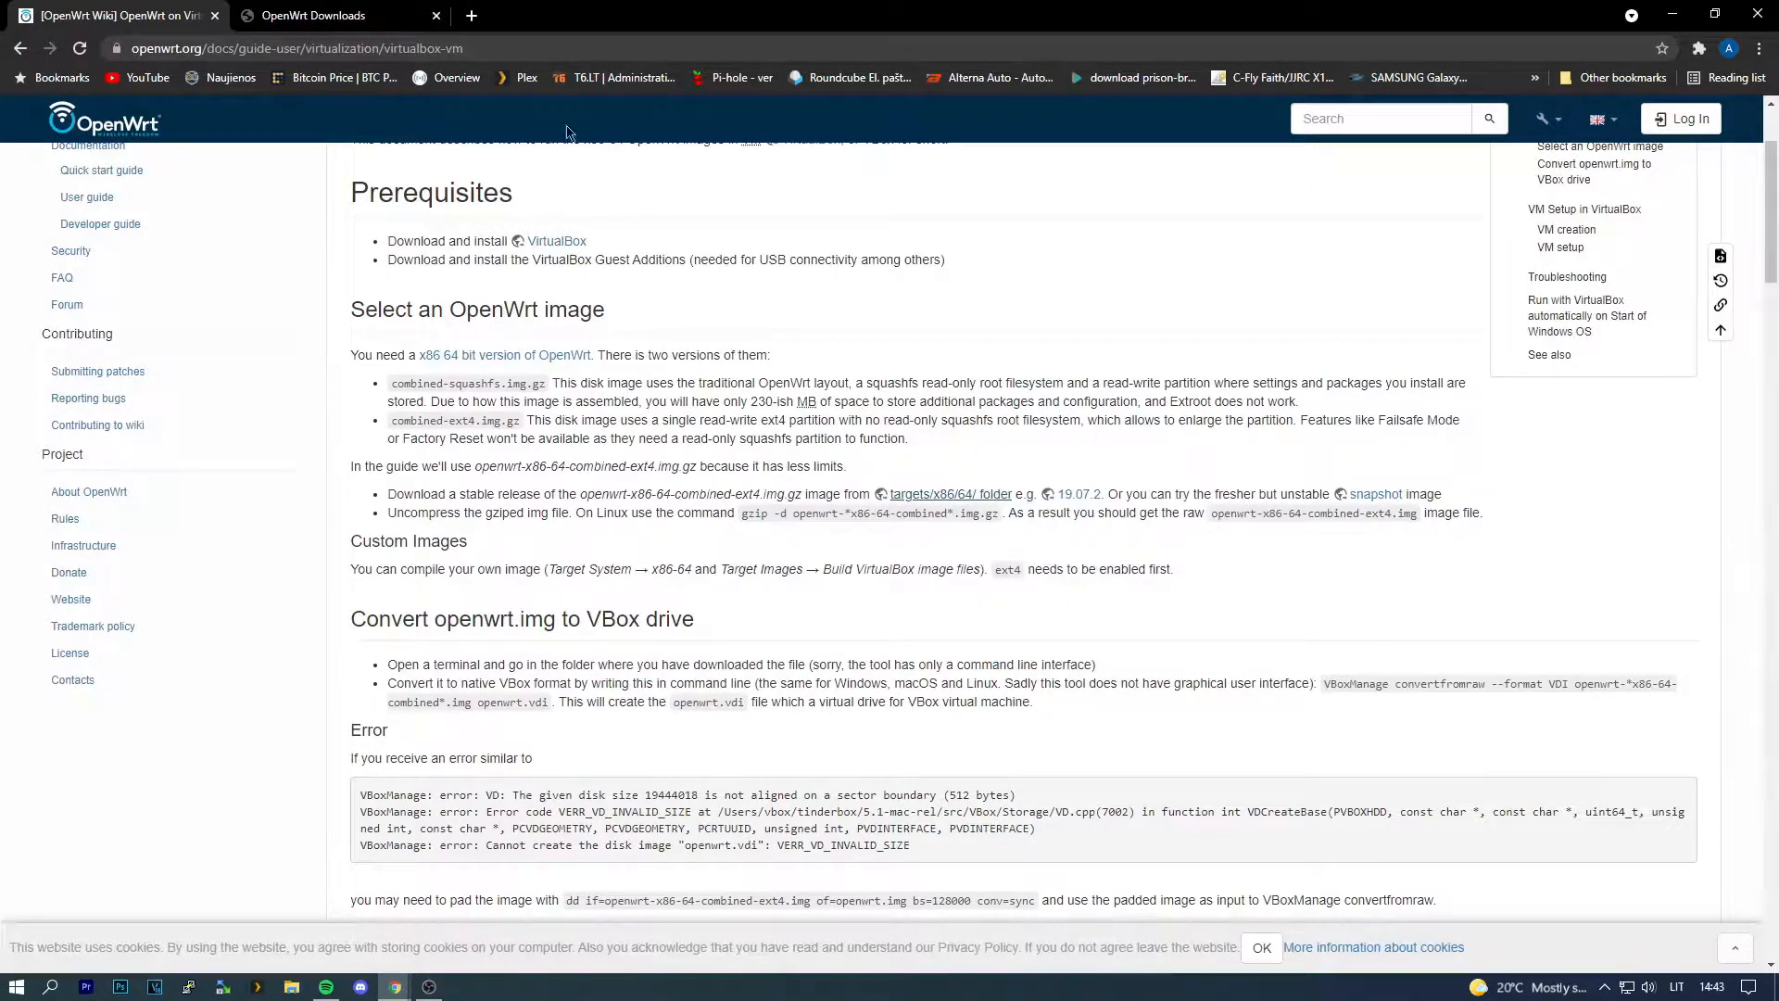
pyautogui.click(306, 15)
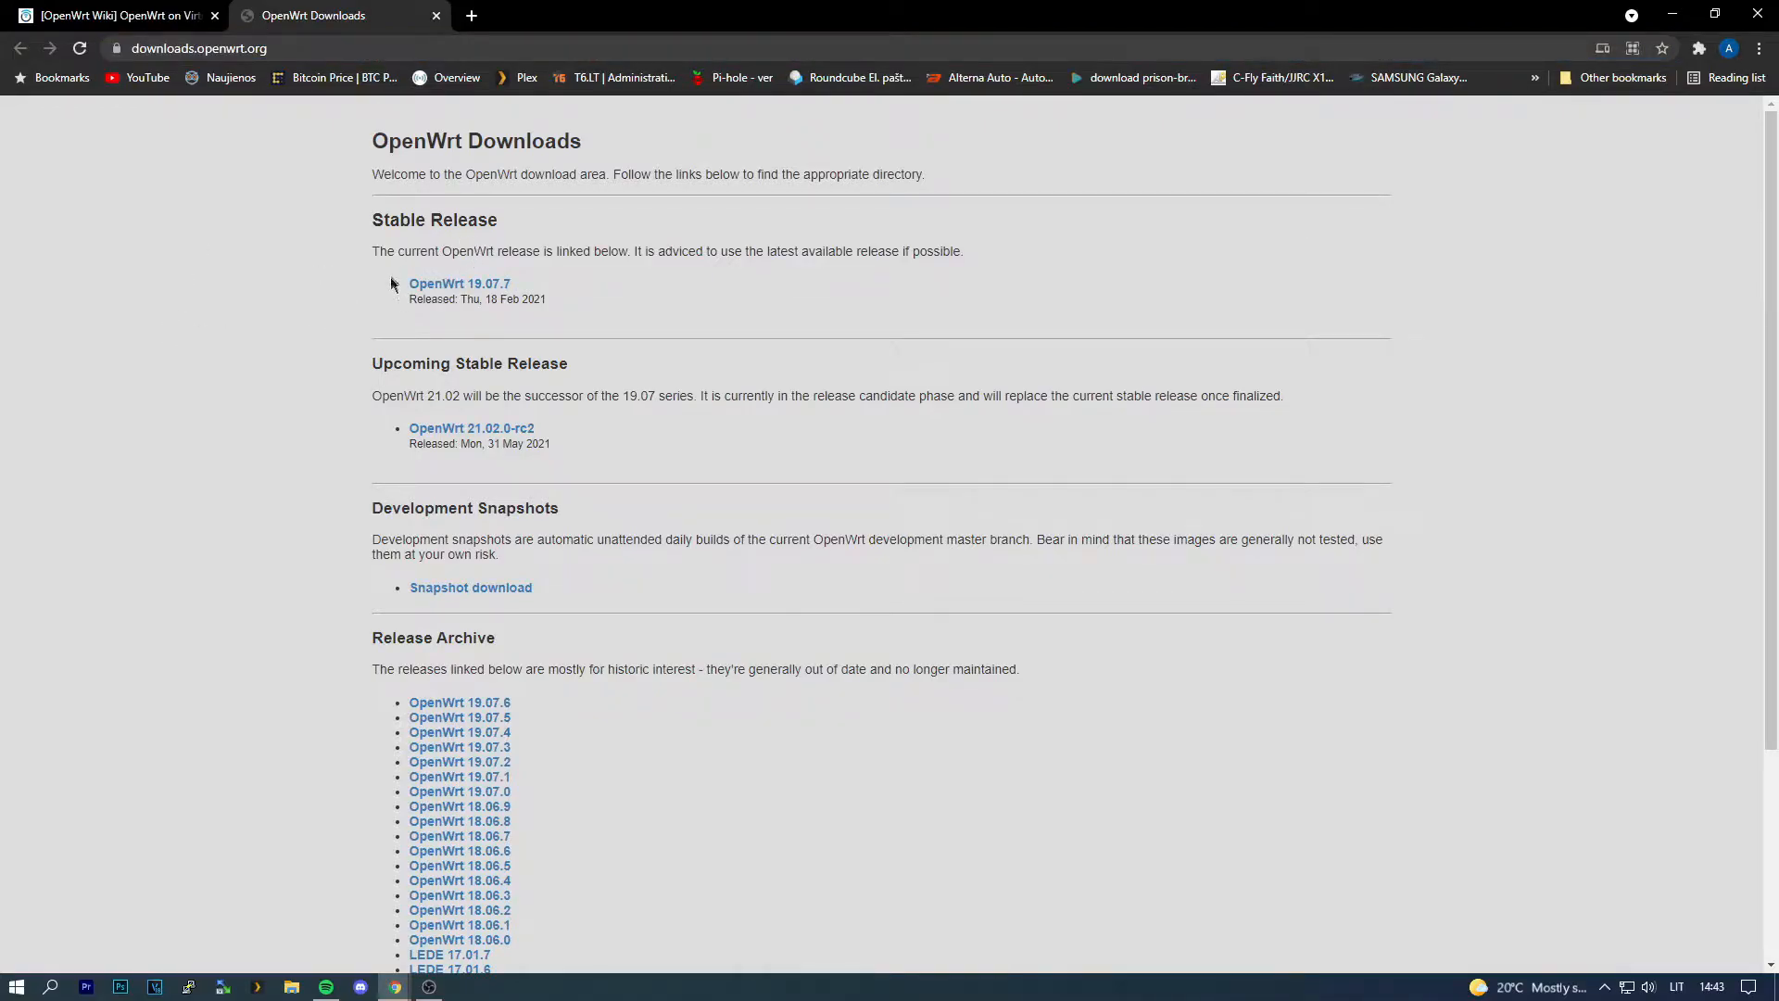
pyautogui.moveTo(391, 220); pyautogui.dragTo(588, 226)
pyautogui.click(593, 236)
pyautogui.click(468, 285)
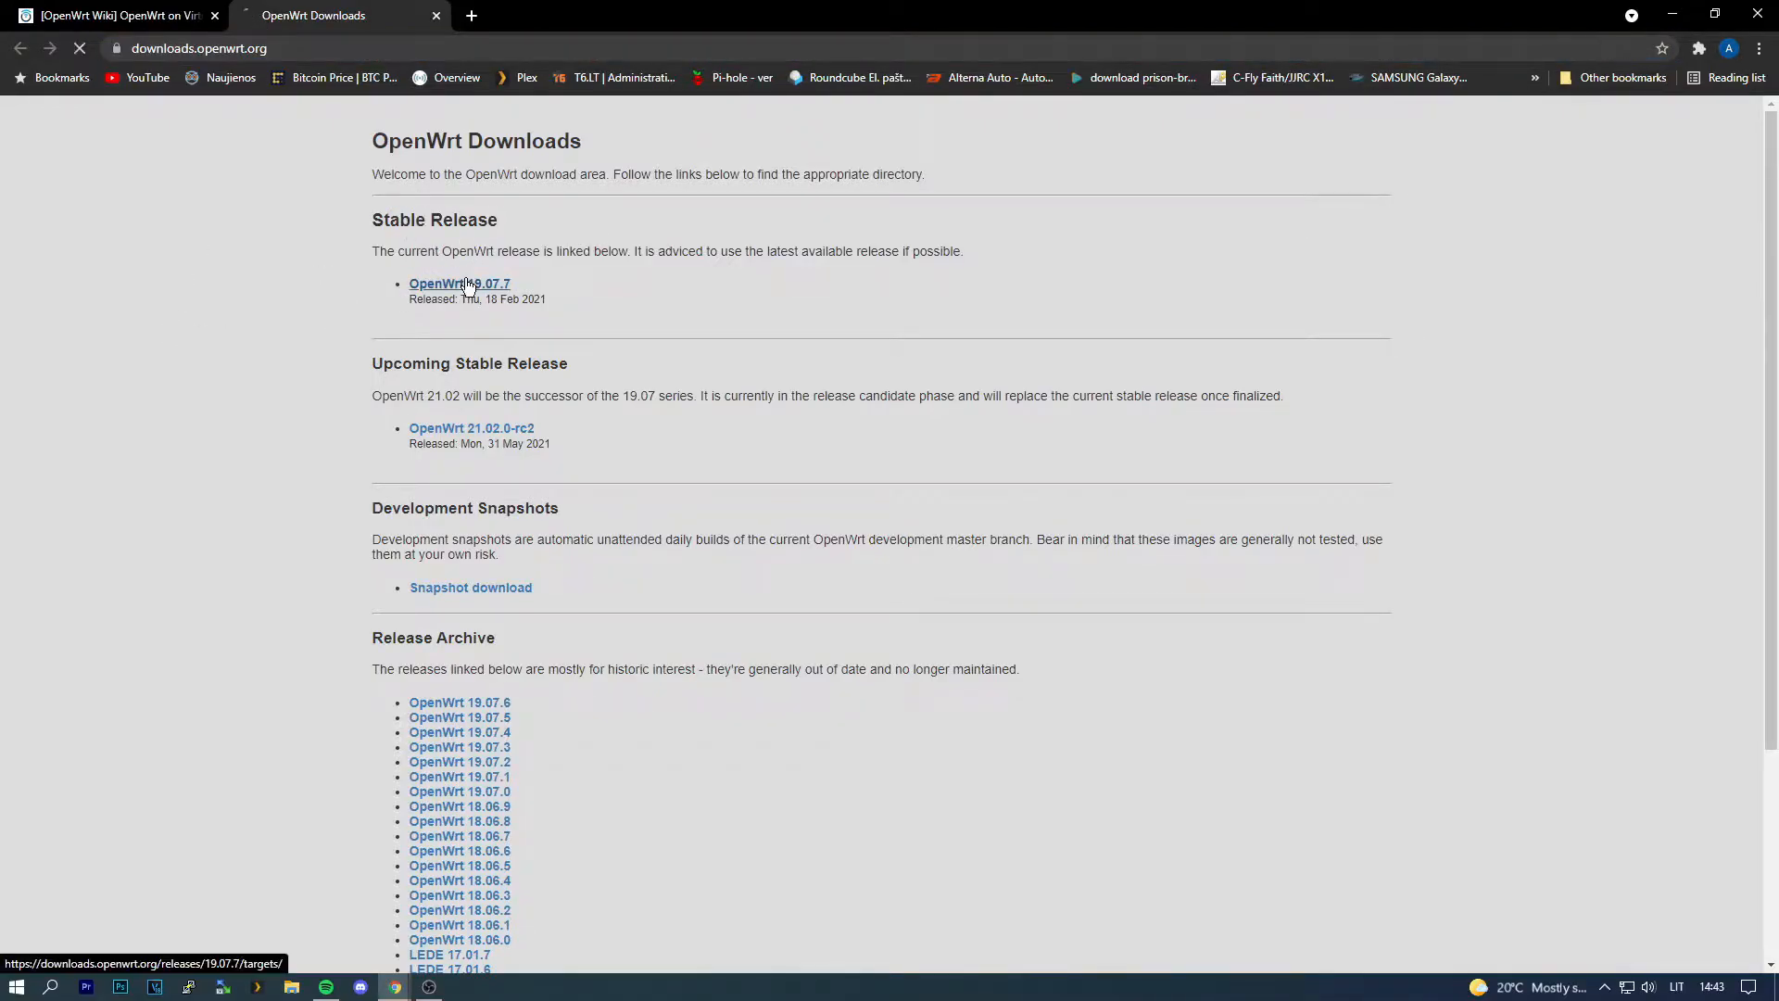
# Step: Download the combined-ext4.img.gz image from the release's x86/64 target
pyautogui.scroll(-2, 530, 519)
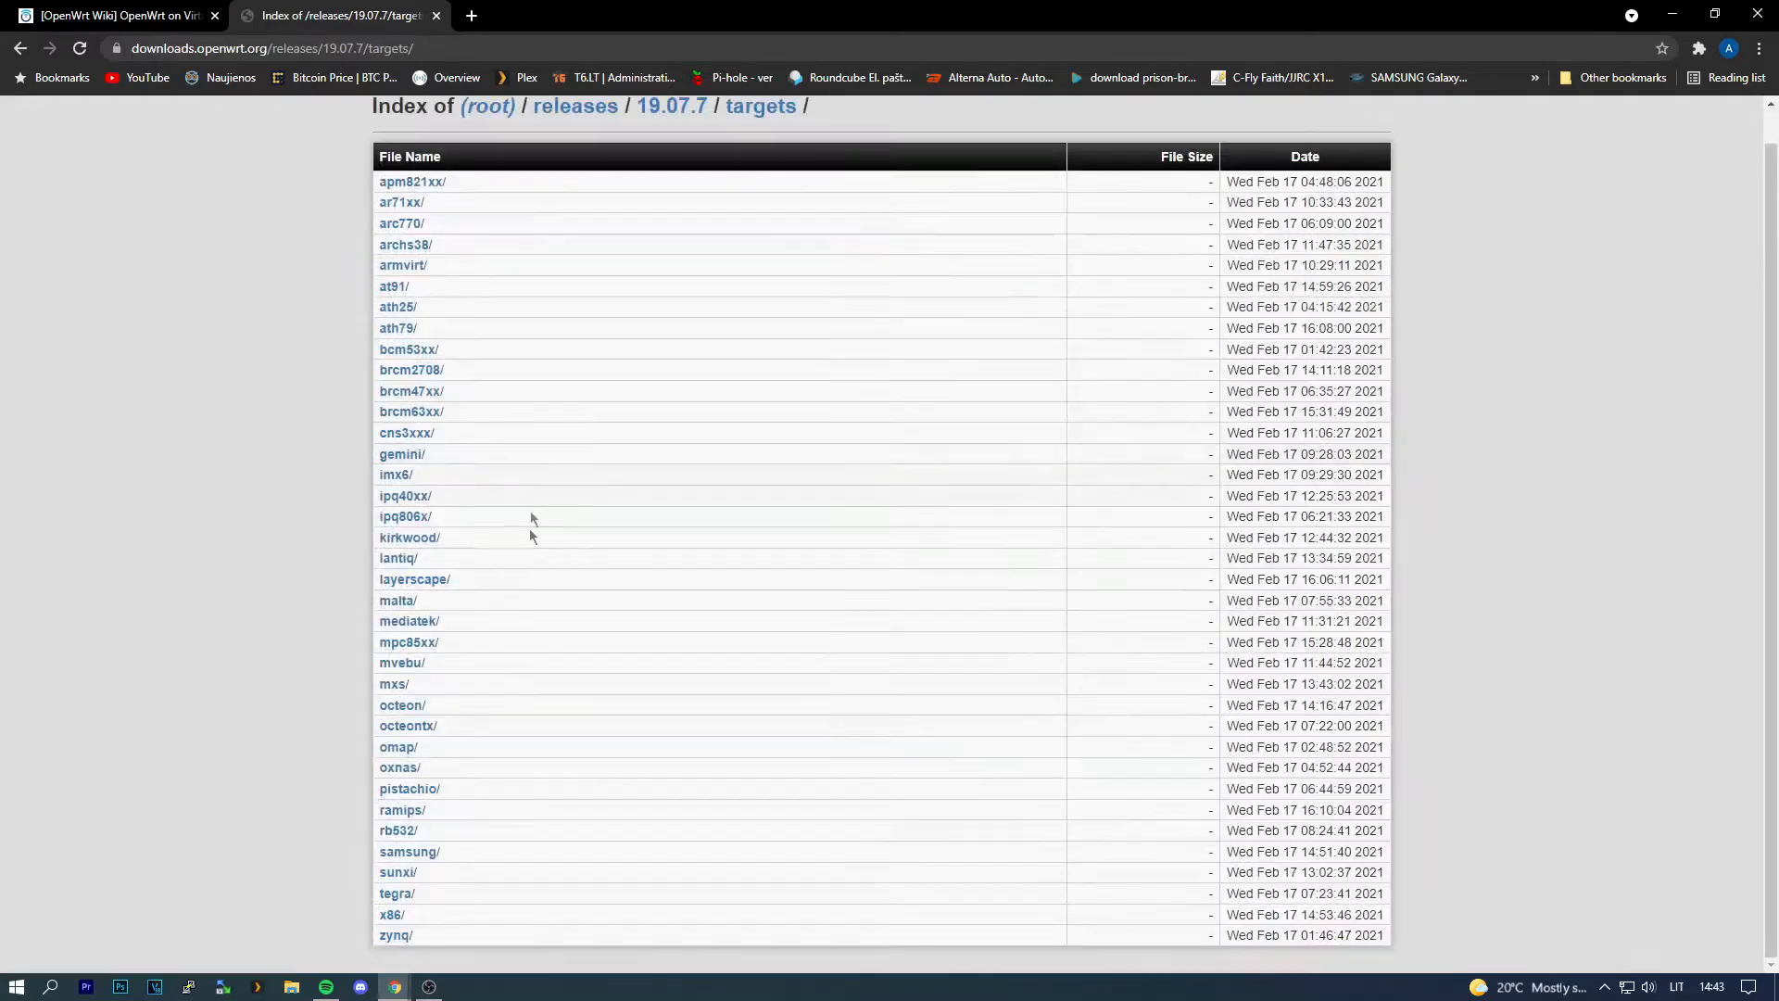
pyautogui.click(390, 916)
pyautogui.click(386, 221)
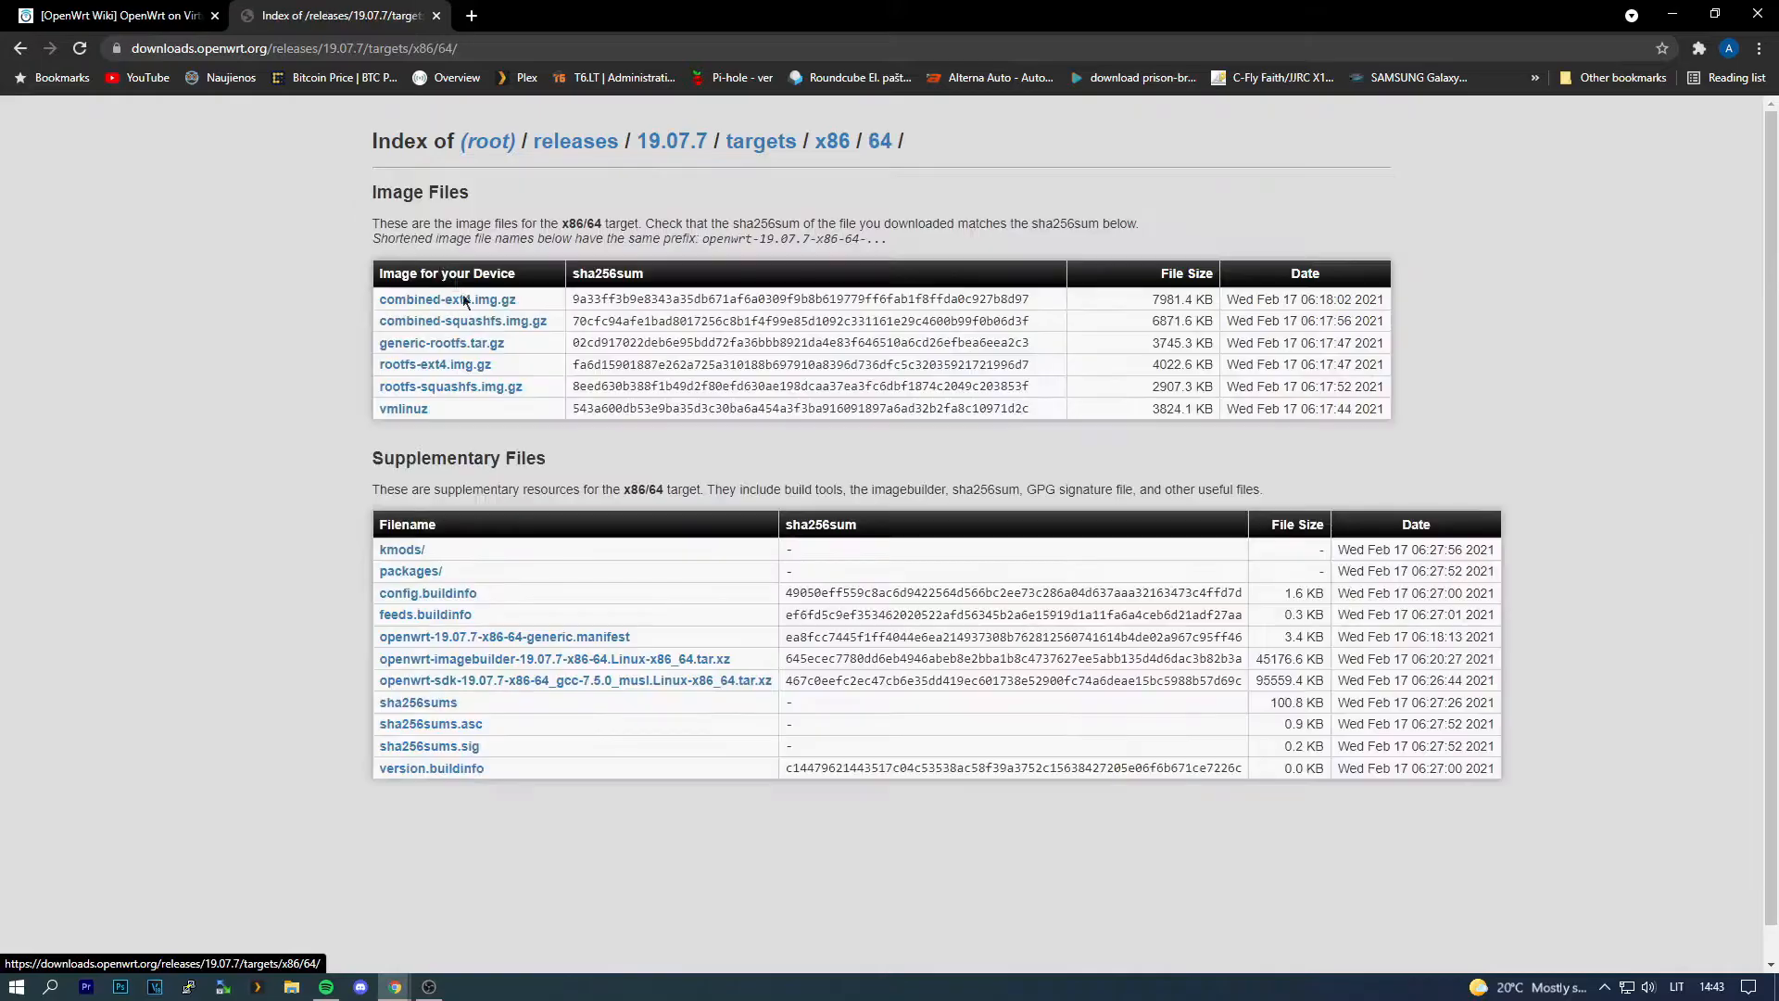
pyautogui.click(457, 305)
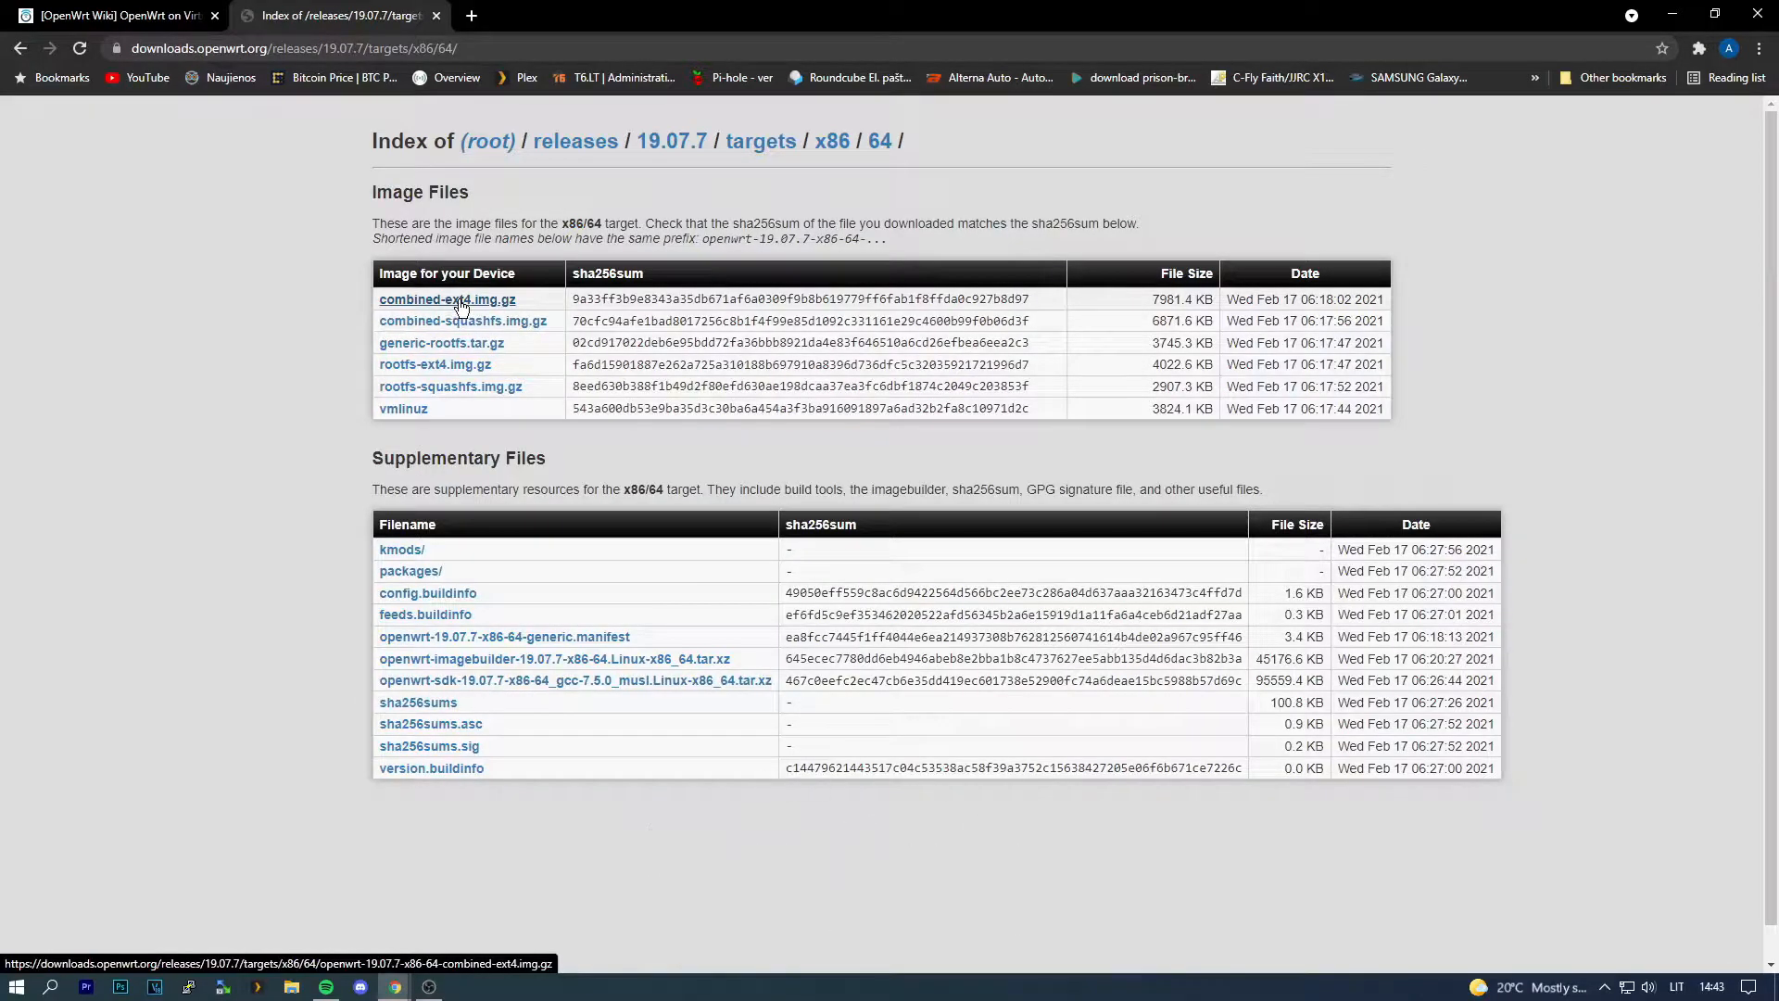
# Step: Open the downloaded archive, extract the OpenWrt disc image to the desktop and close the archive
pyautogui.moveTo(834, 14); pyautogui.dragTo(882, 49)
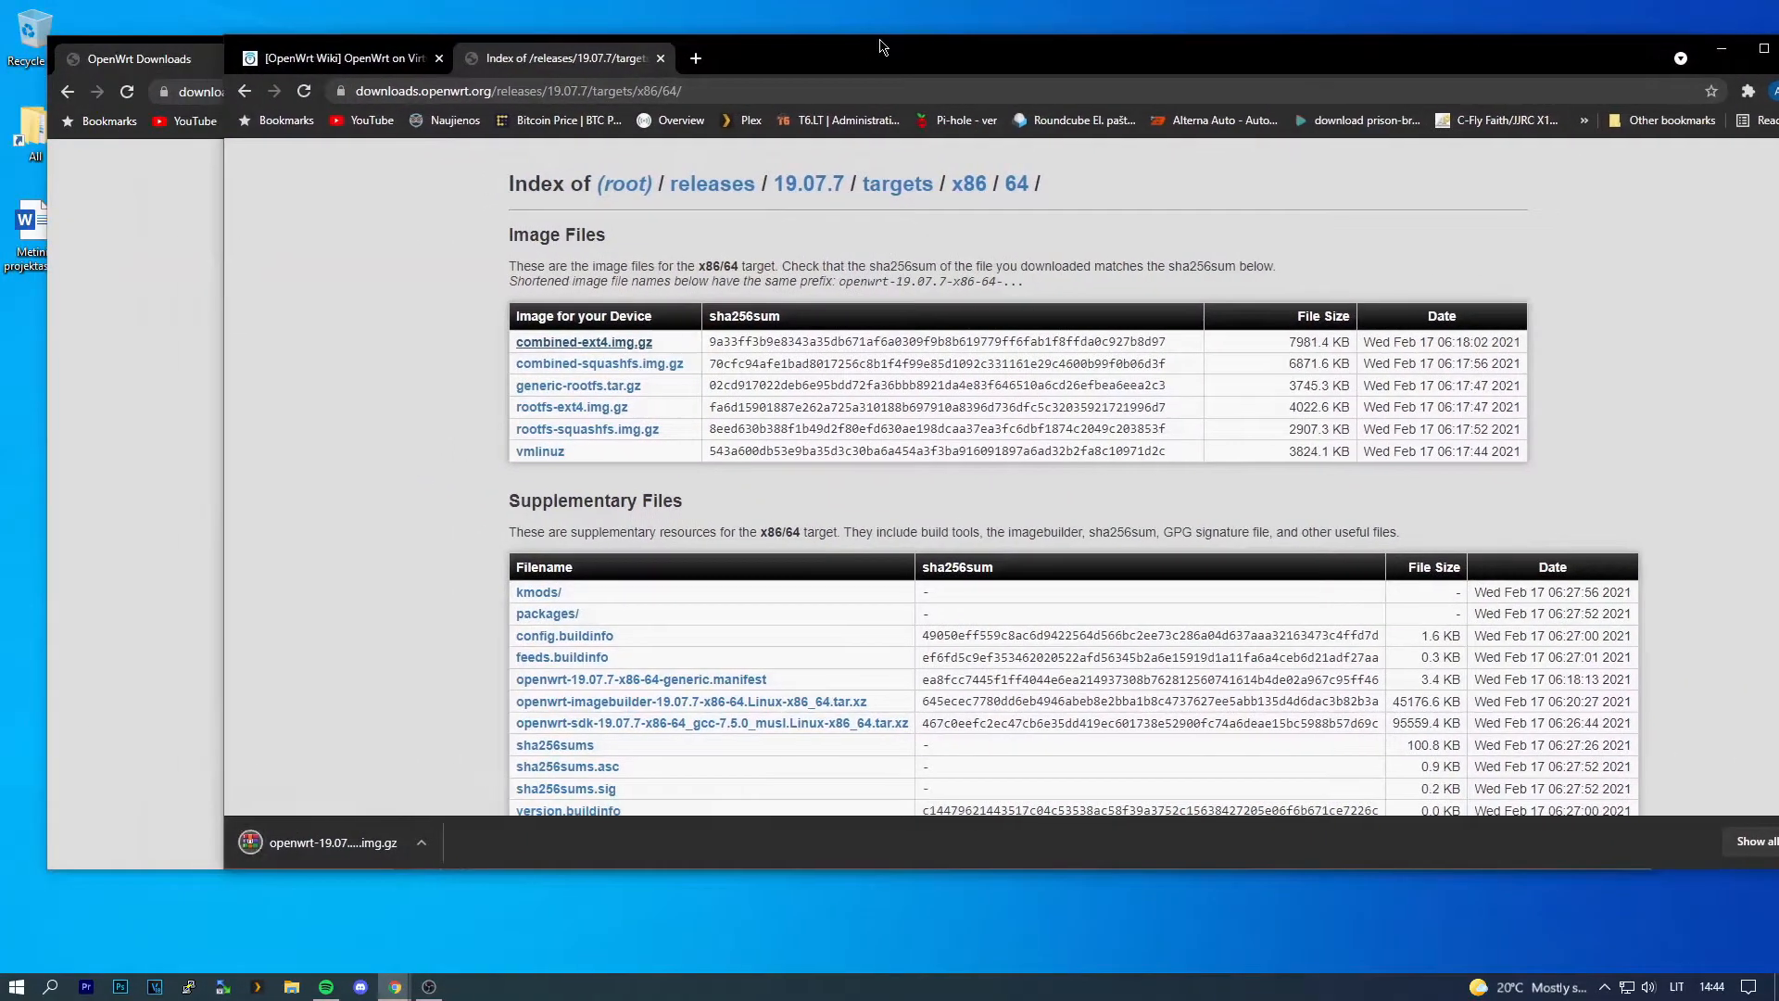
pyautogui.click(343, 843)
pyautogui.moveTo(634, 744); pyautogui.dragTo(304, 906)
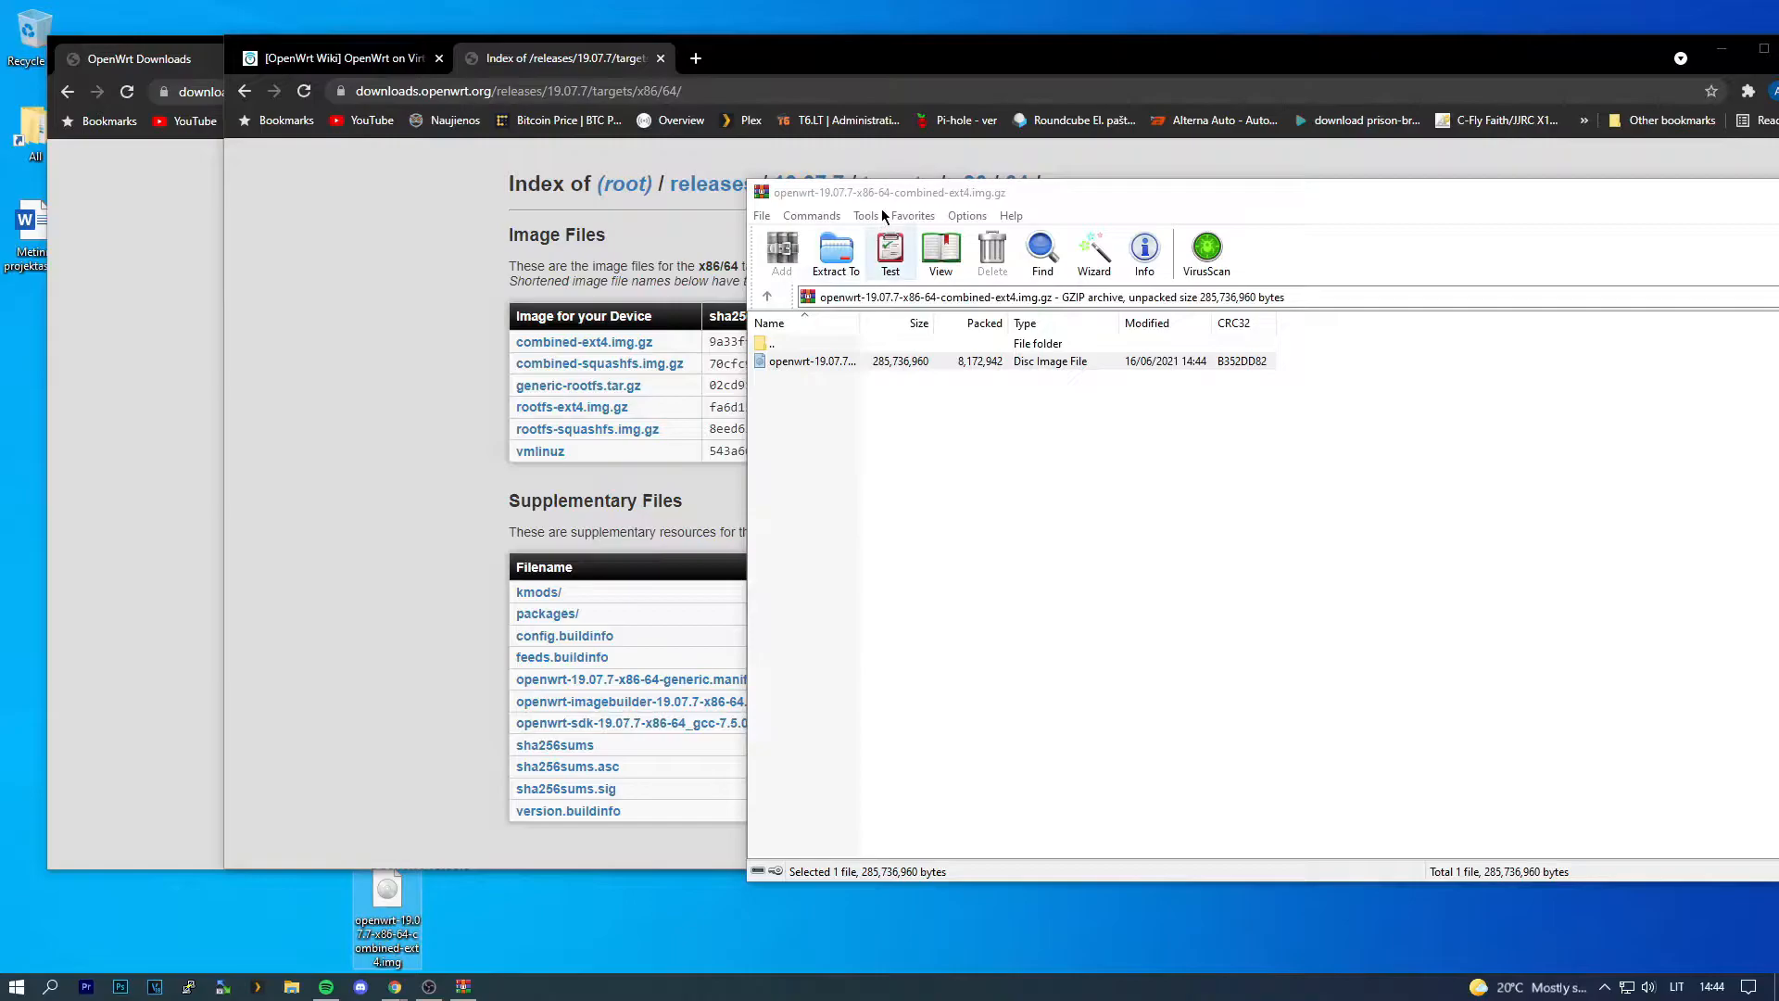
pyautogui.moveTo(882, 194); pyautogui.dragTo(309, 185)
pyautogui.click(1472, 173)
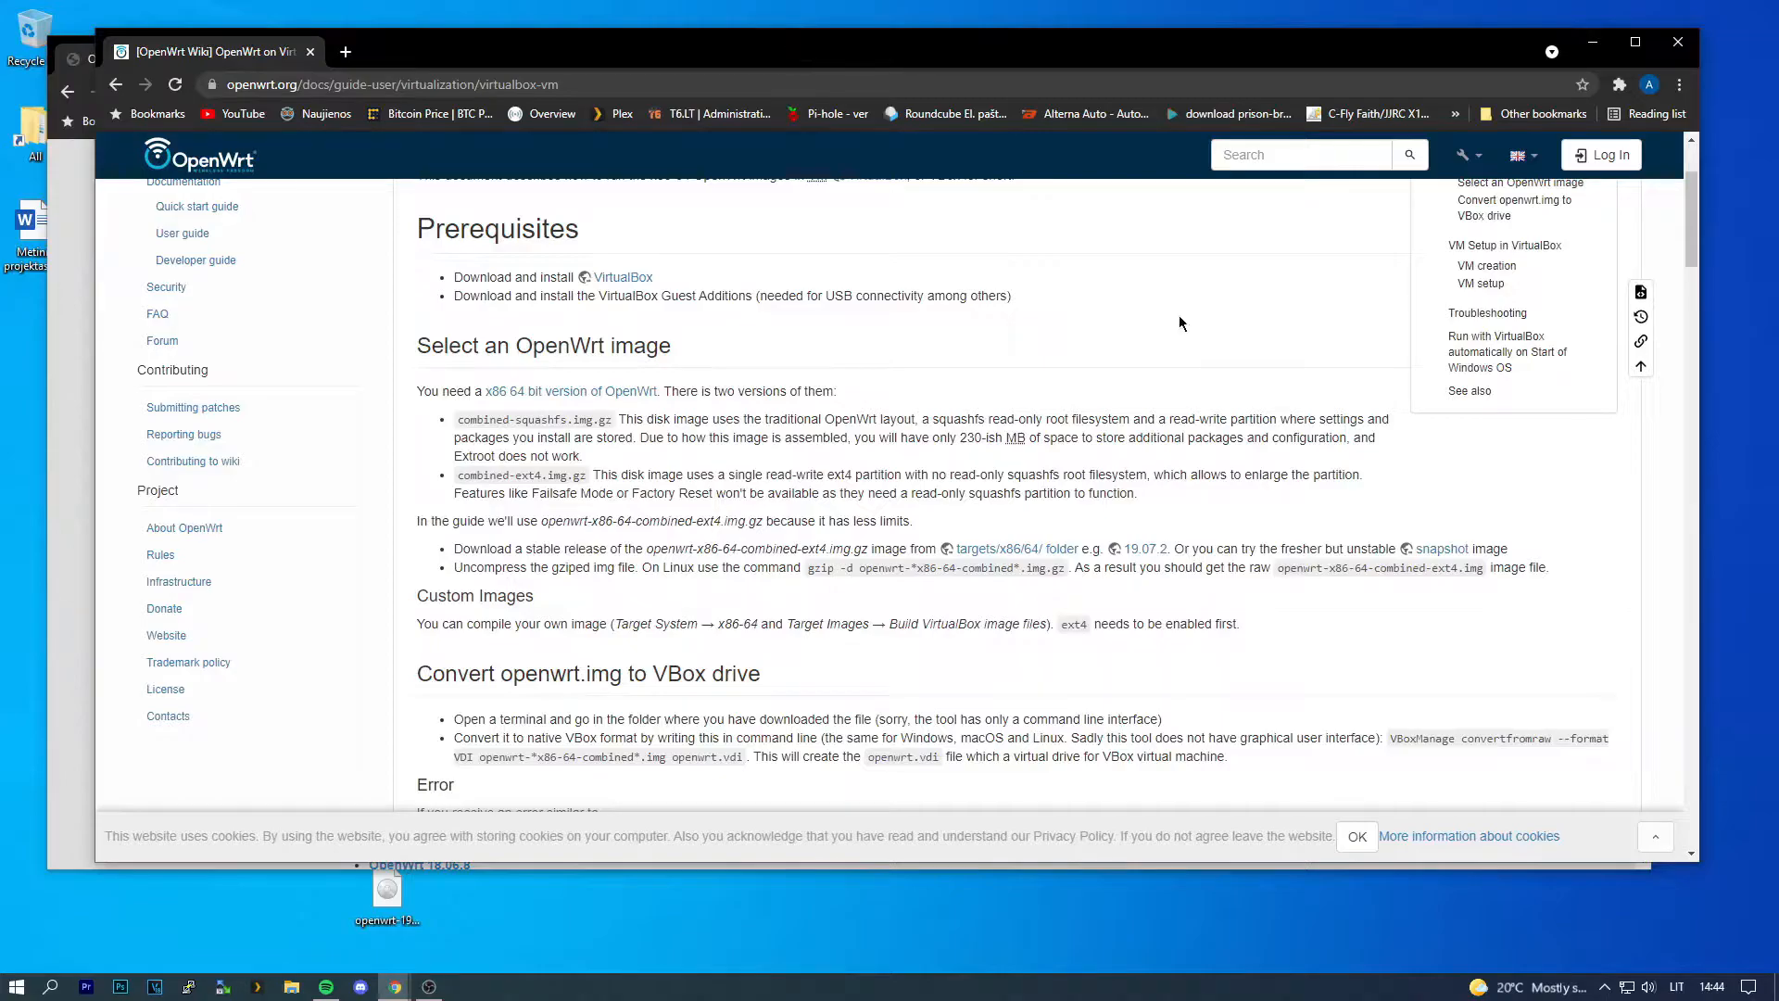
# Step: Put the extracted OpenWrt image from the desktop into C:\Program Files\Oracle\VirtualBox
pyautogui.click(291, 987)
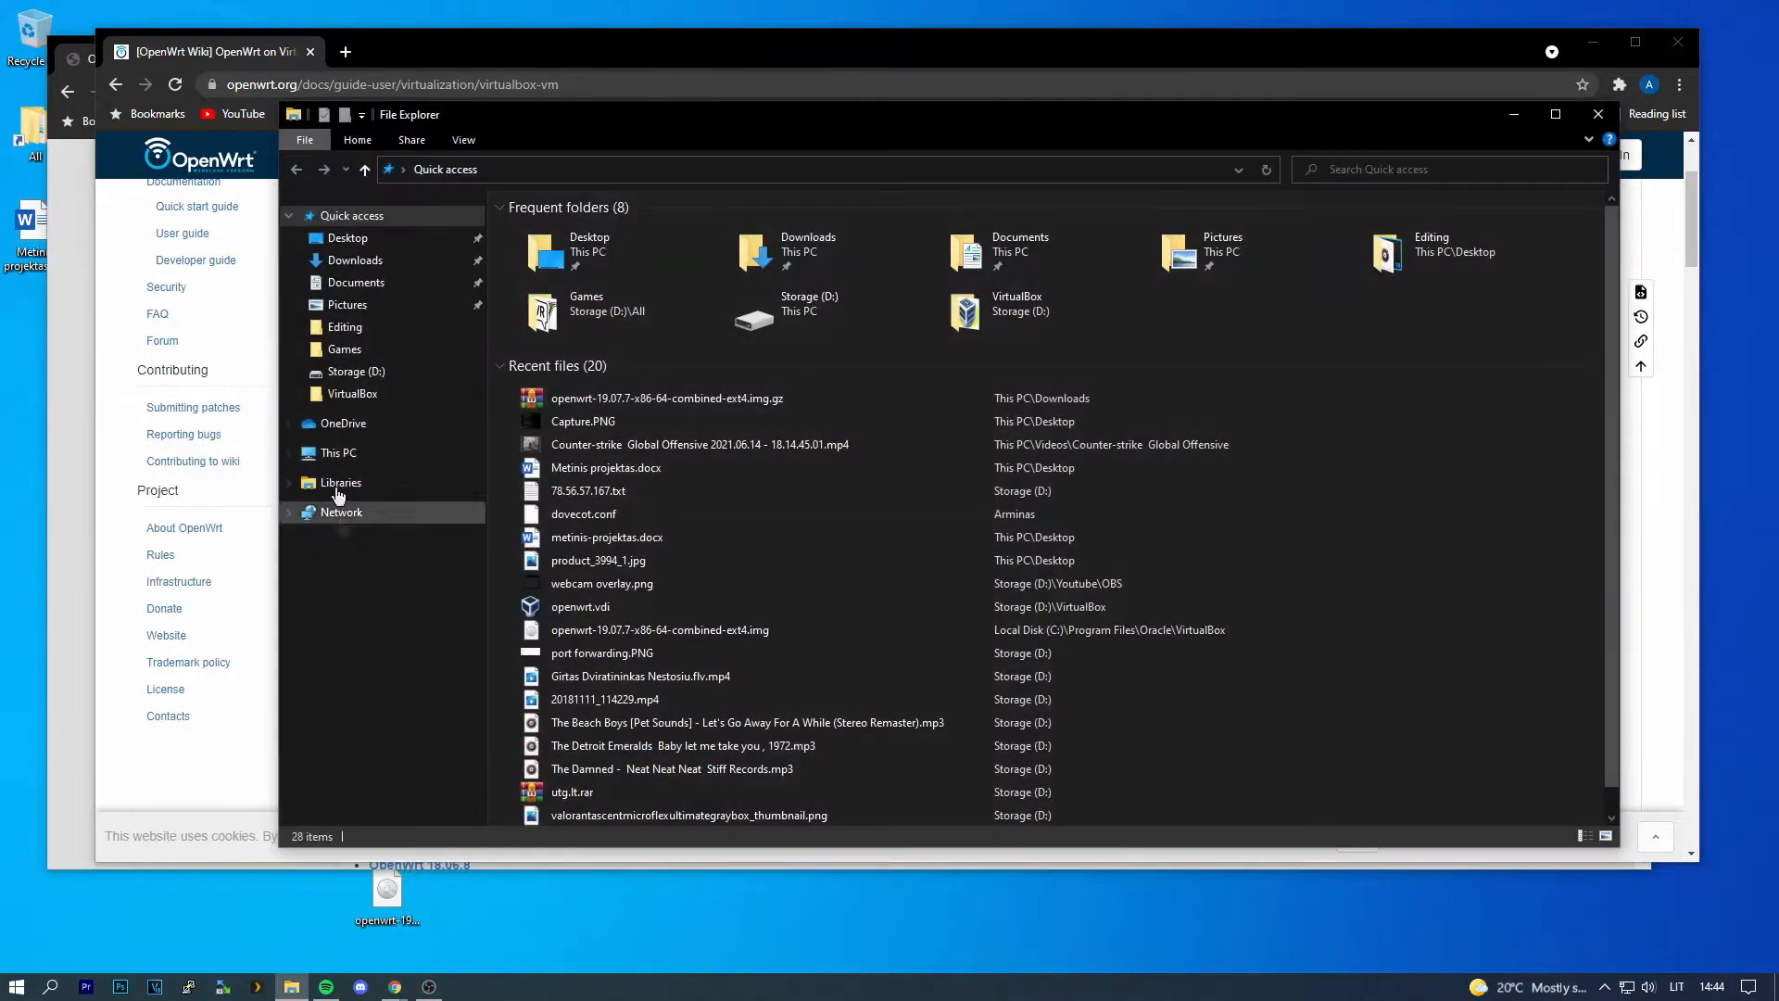
pyautogui.click(354, 455)
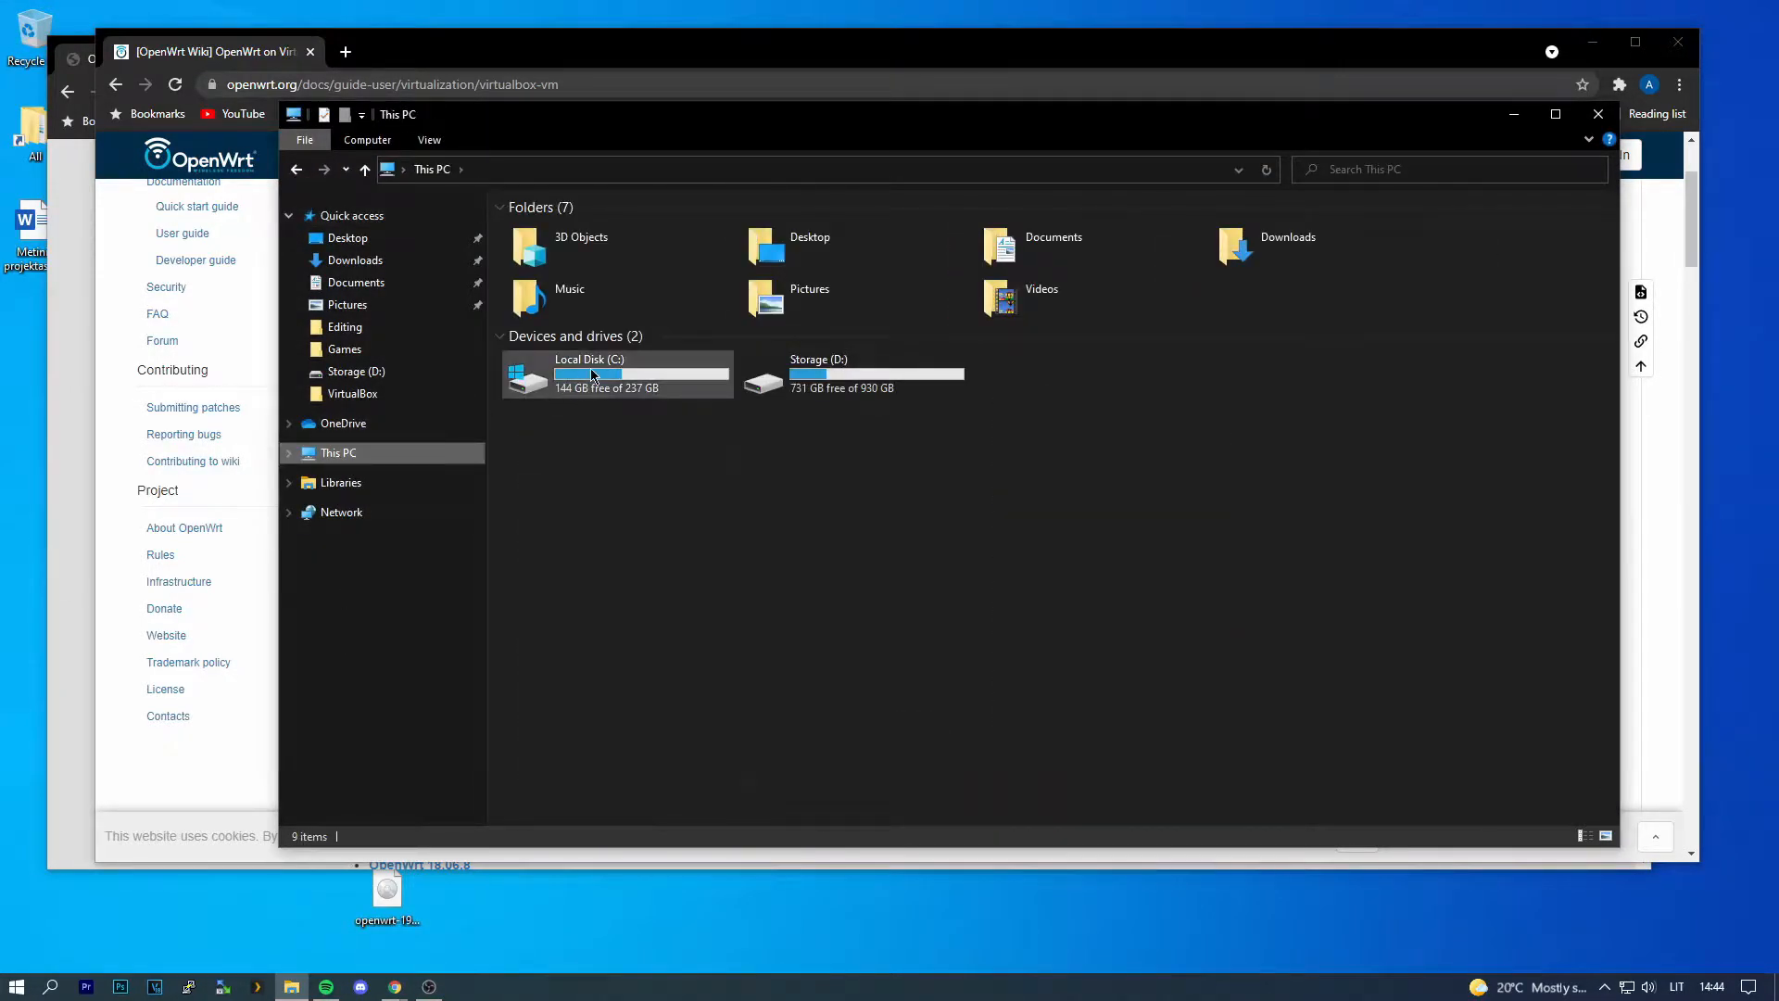
pyautogui.doubleClick(593, 375)
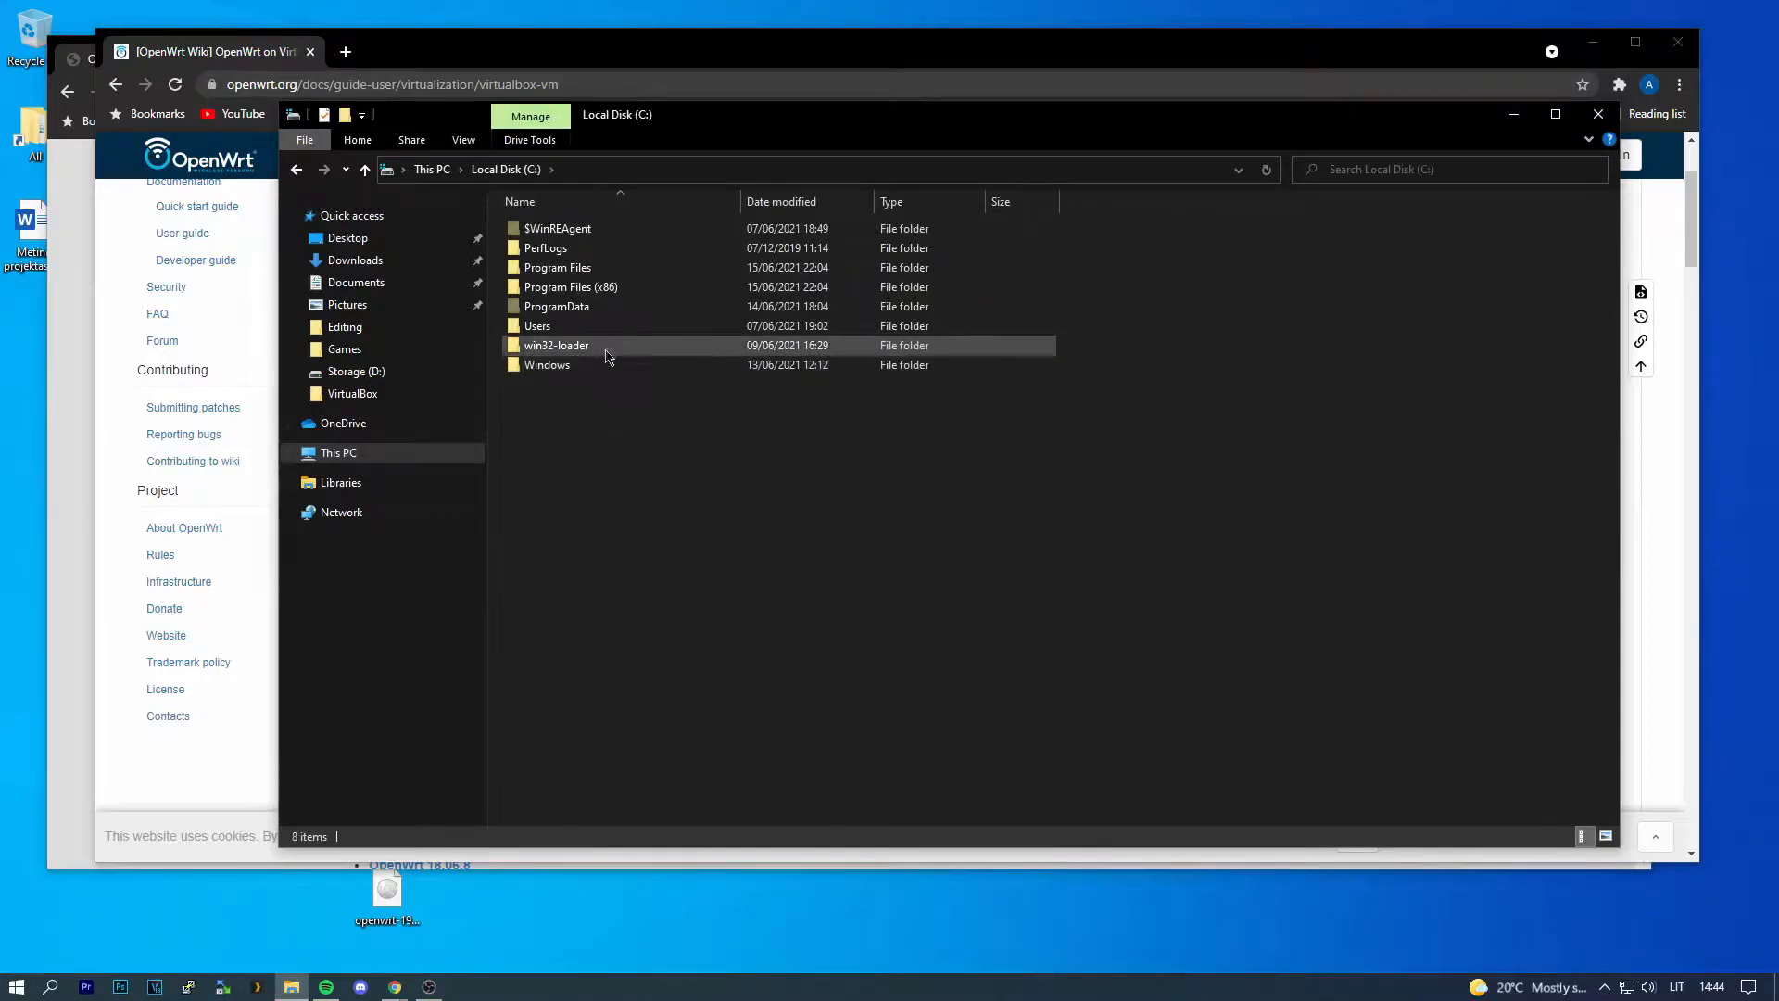
pyautogui.doubleClick(634, 276)
pyautogui.scroll(-4, 552, 401)
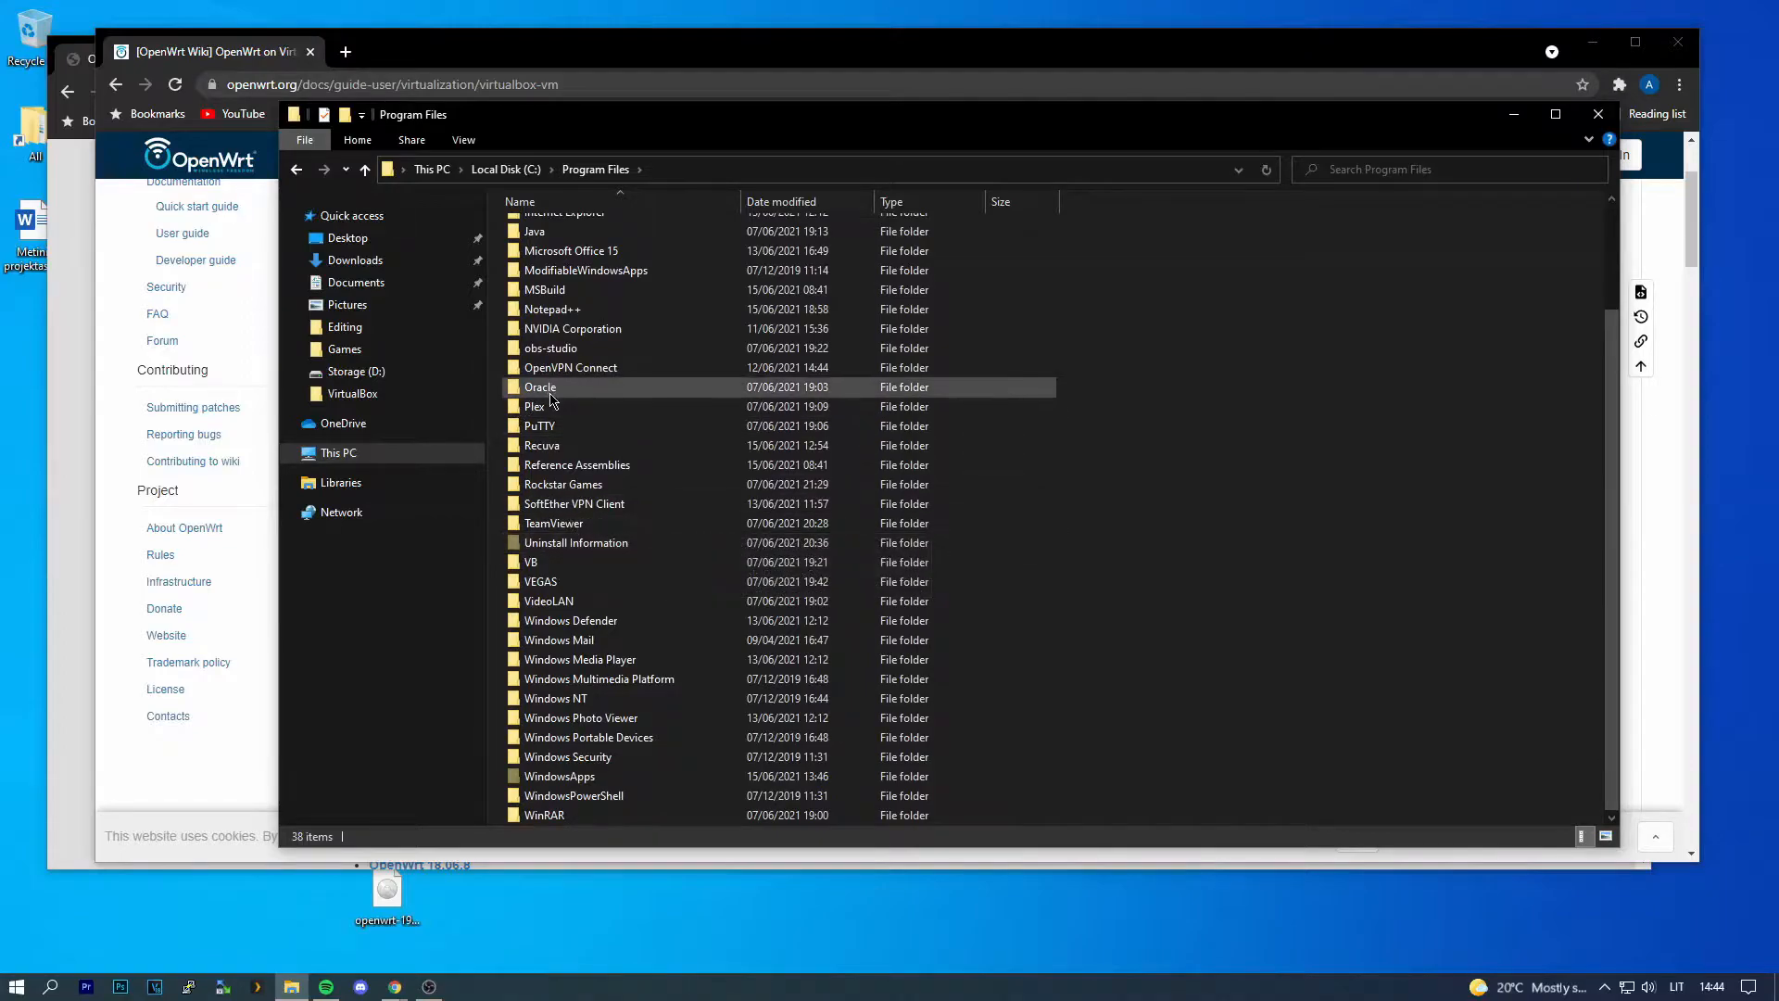
pyautogui.doubleClick(550, 389)
pyautogui.doubleClick(556, 234)
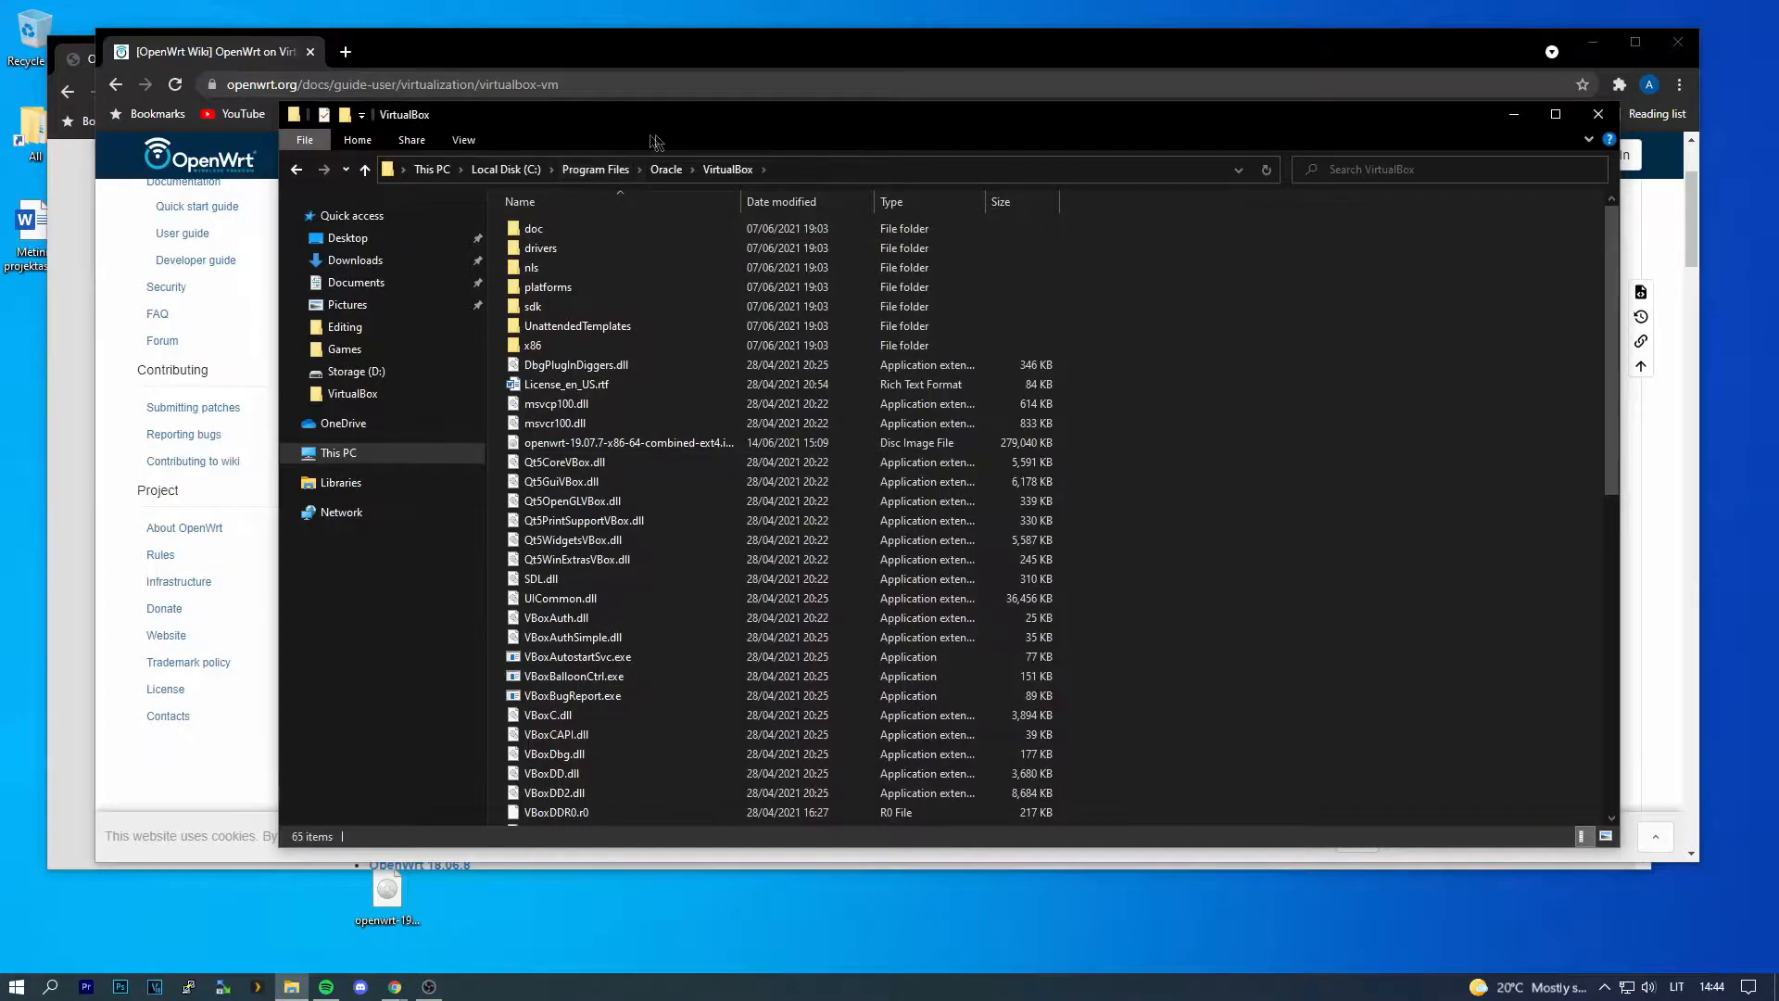
pyautogui.click(387, 891)
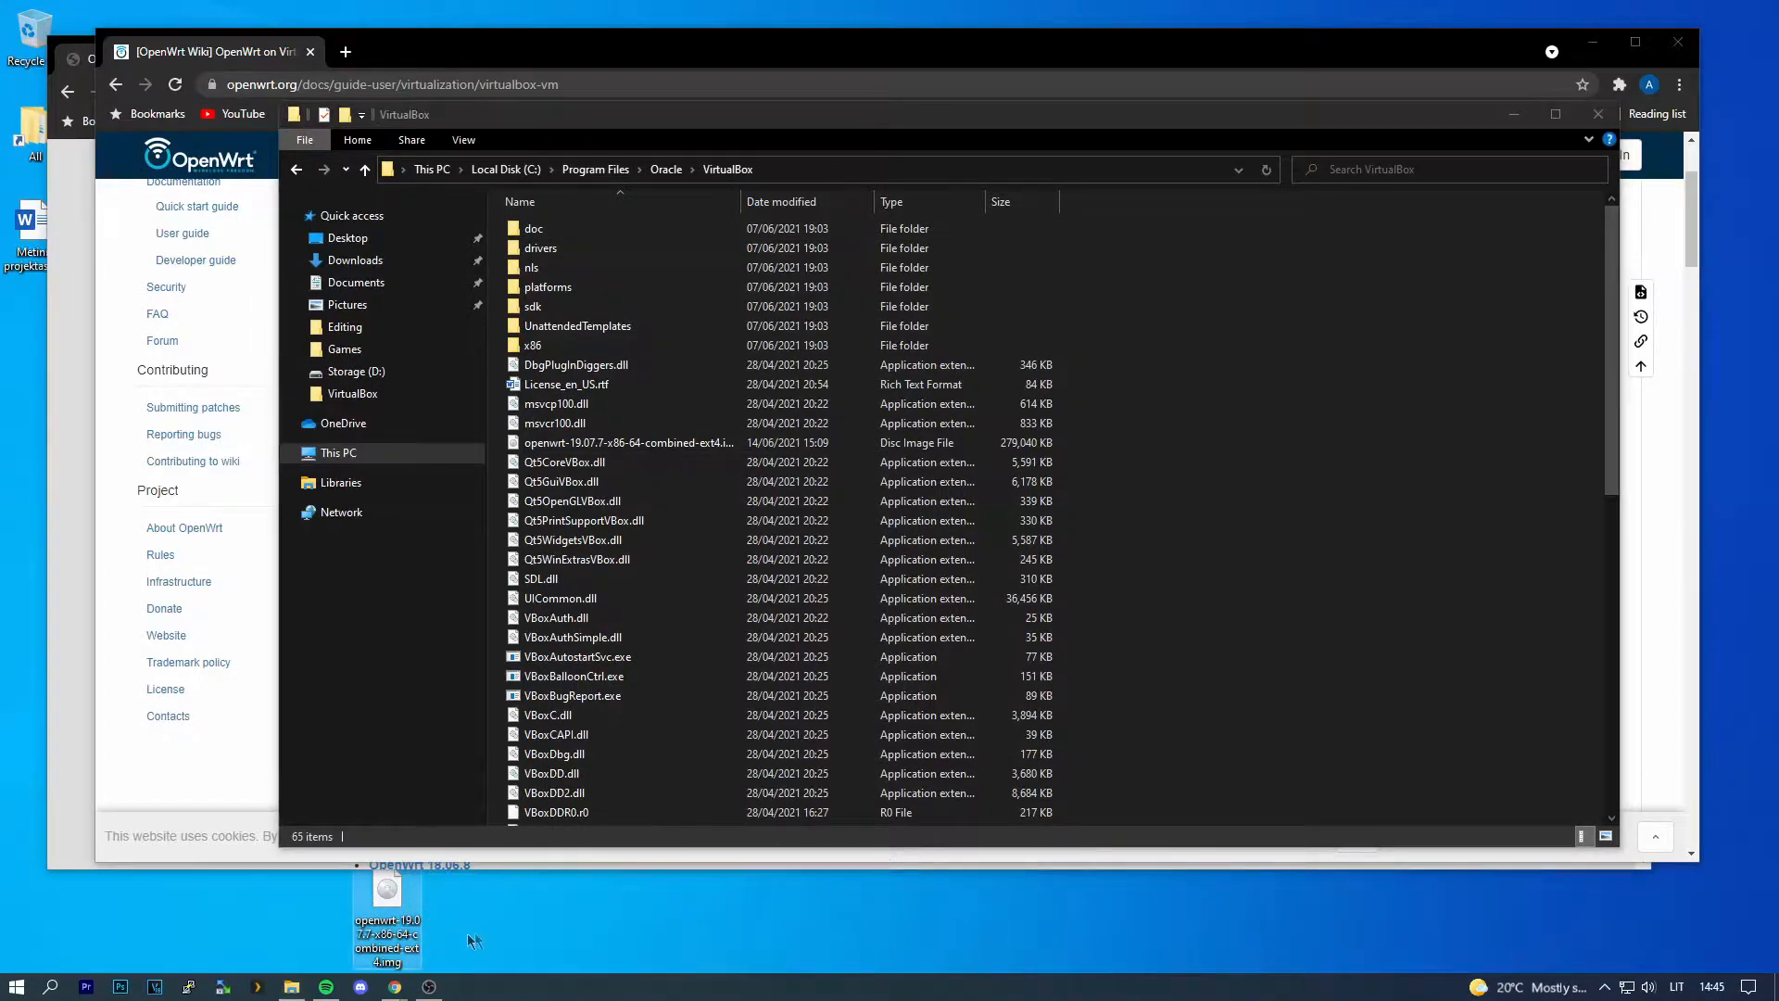
pyautogui.moveTo(385, 932); pyautogui.dragTo(1303, 647)
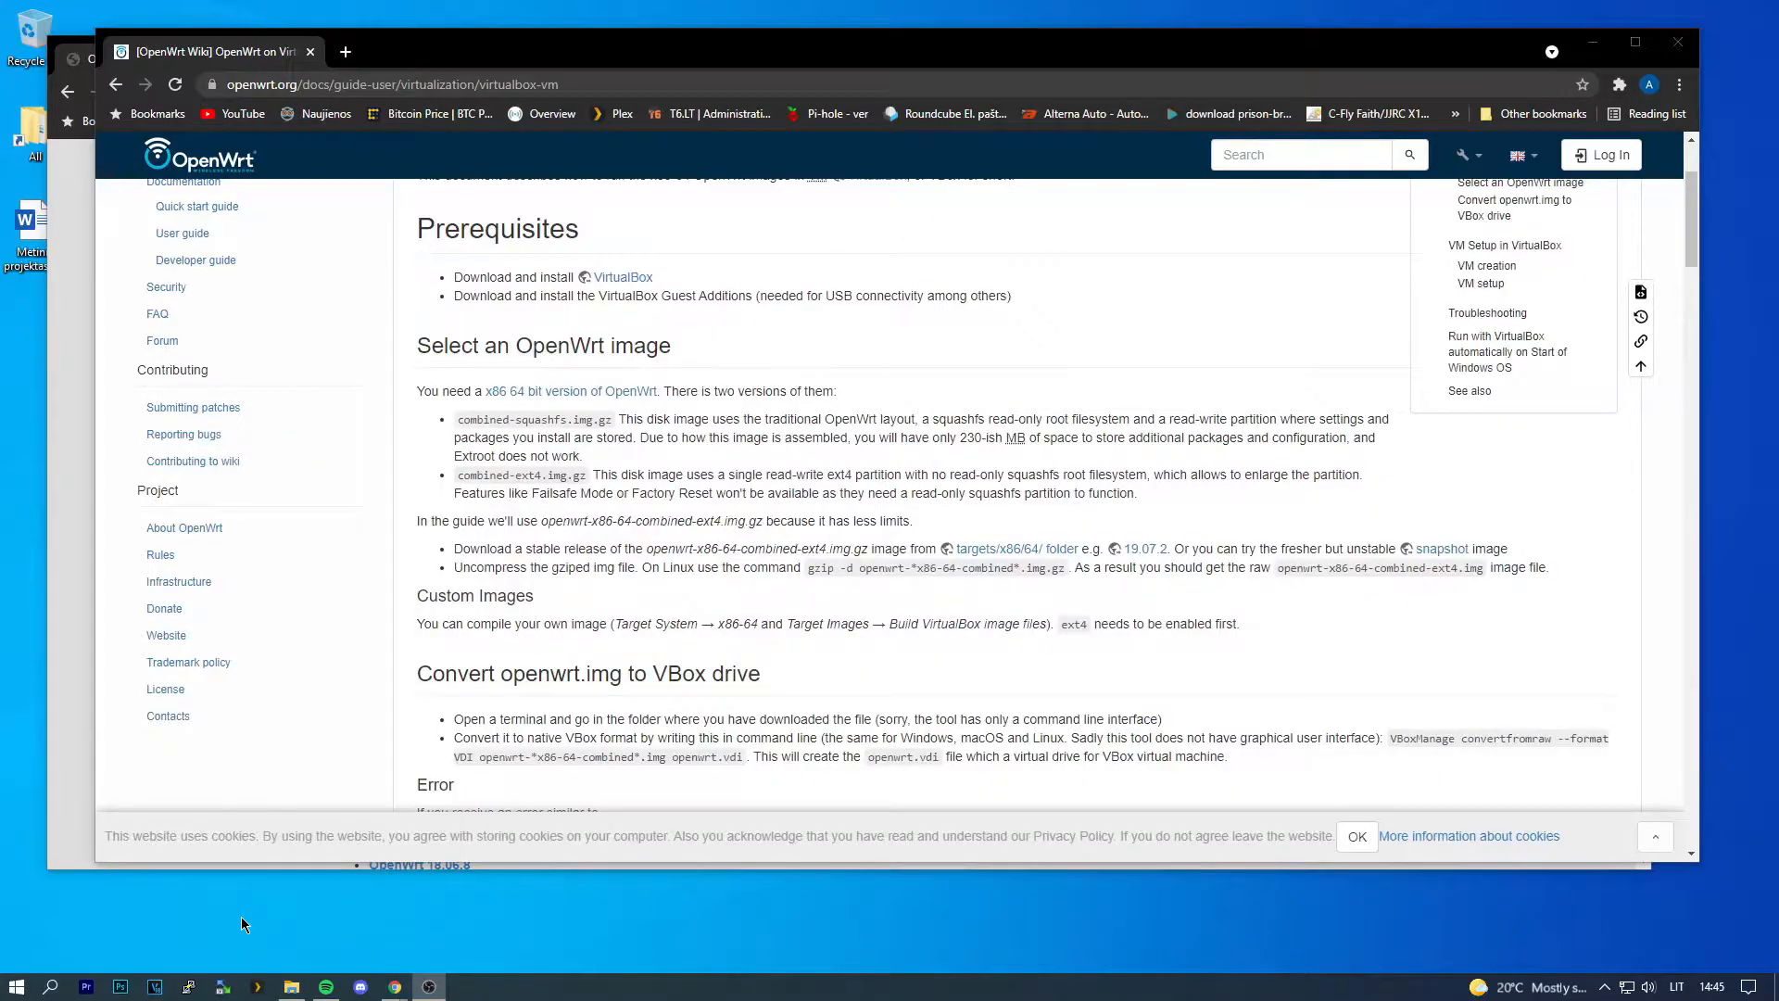
# Step: Open a Windows Command Prompt and reposition its window over the browser
pyautogui.press('super')
pyautogui.write('m')
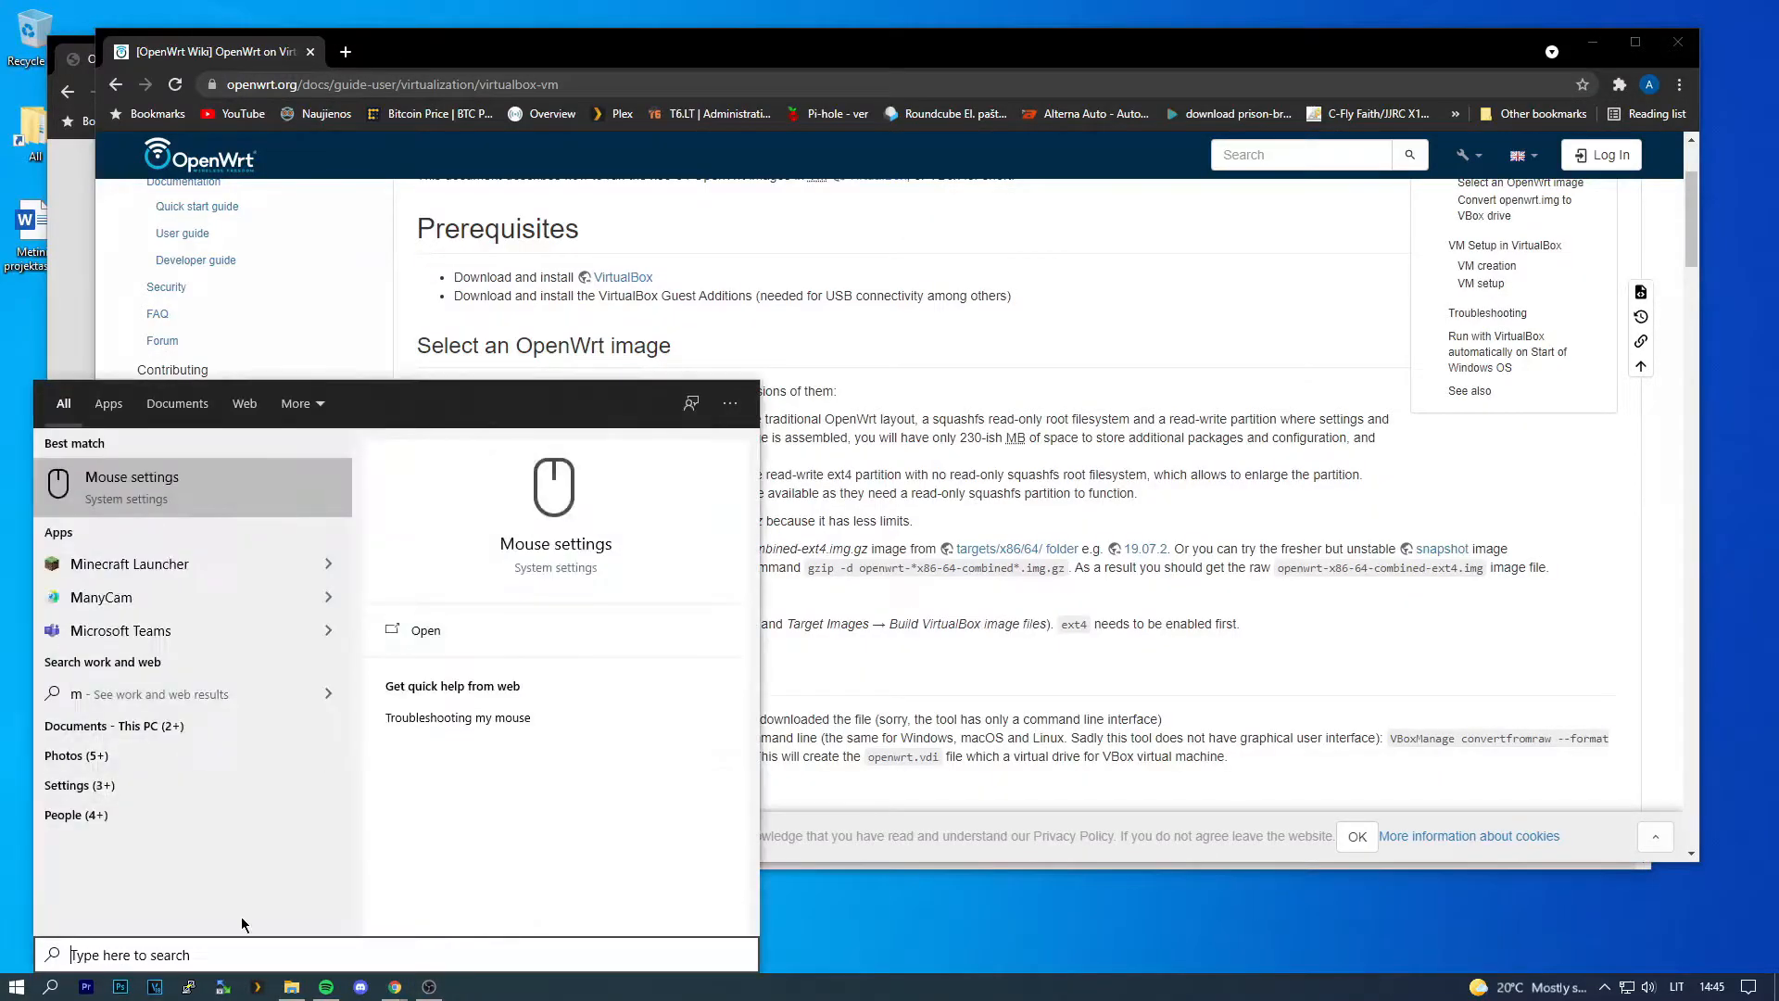
pyautogui.write('cmd')
pyautogui.press('Return')
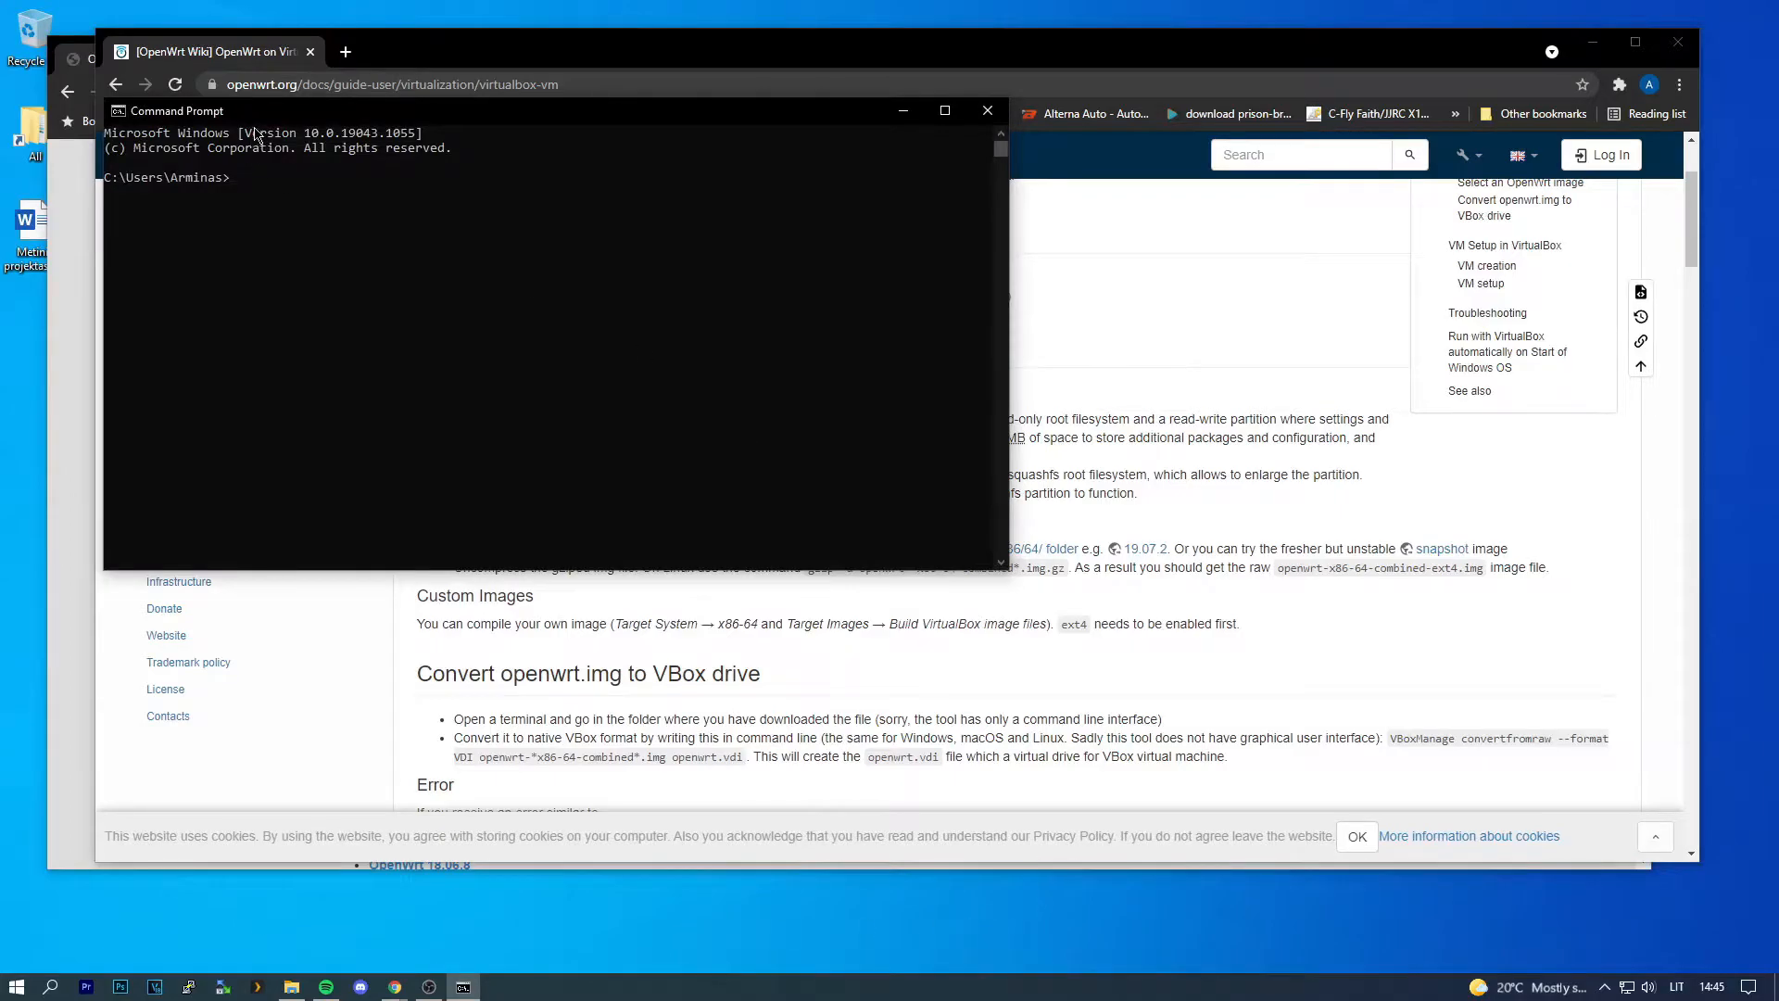
pyautogui.moveTo(268, 118); pyautogui.dragTo(486, 212)
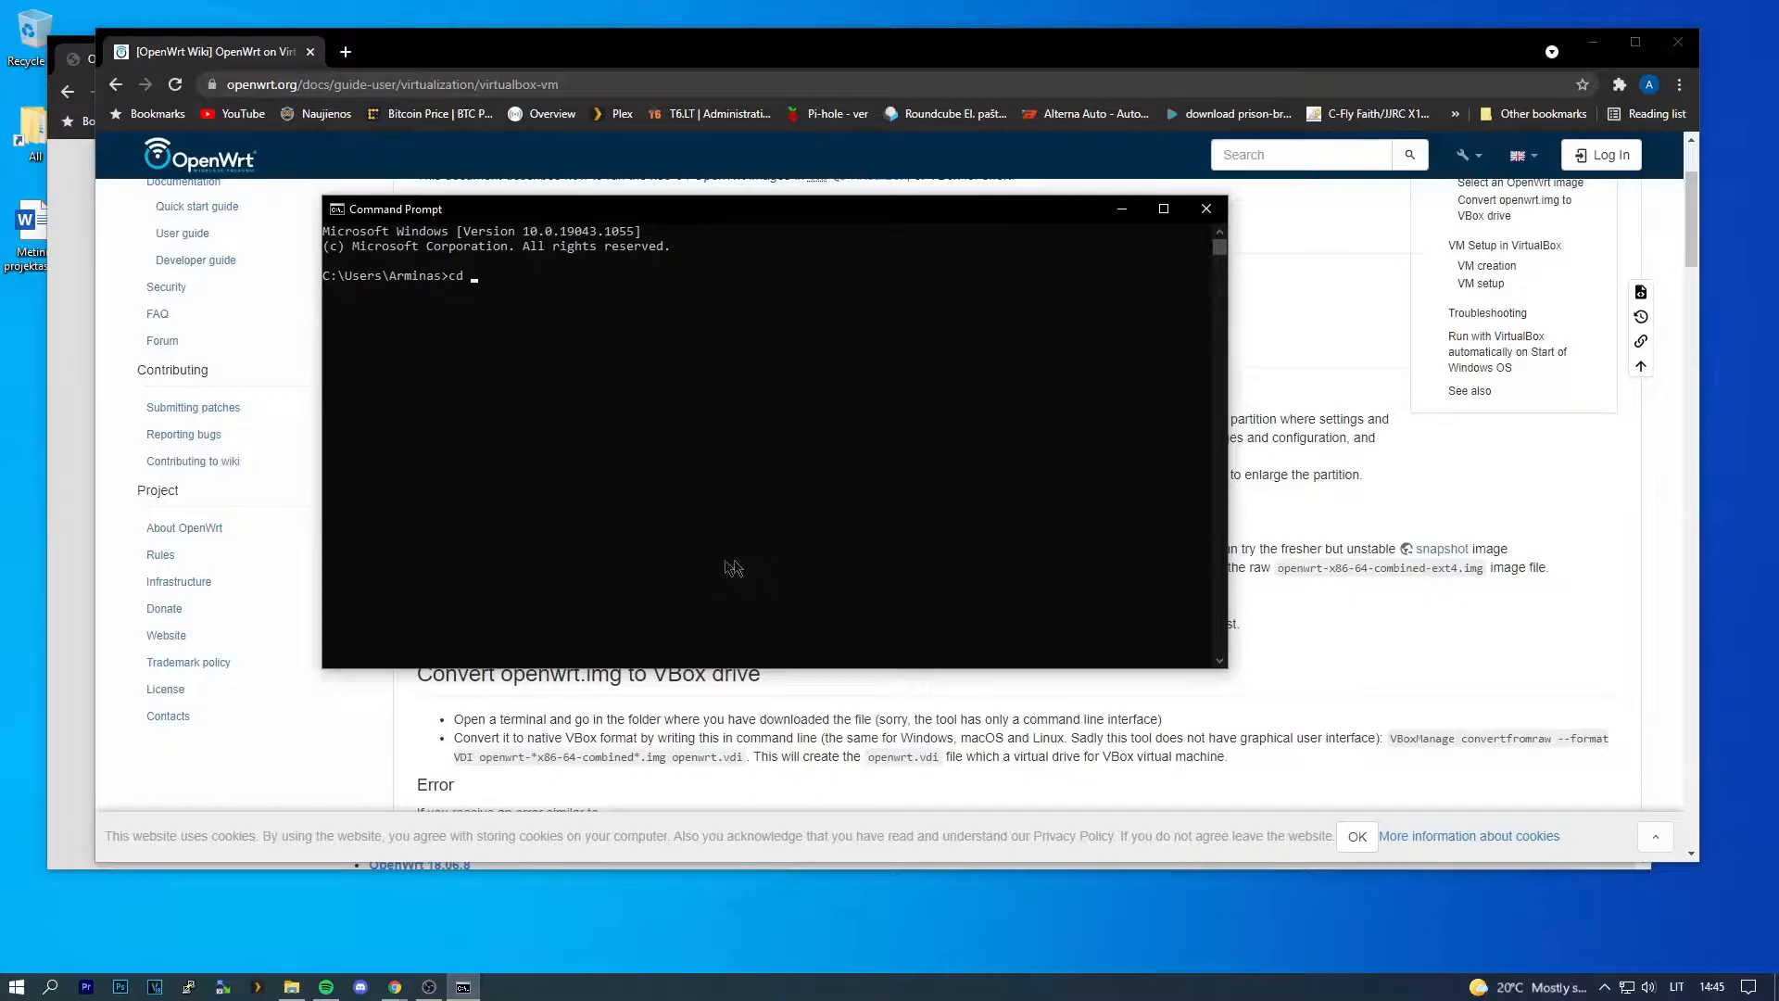
# Step: Change the Command Prompt's directory to C:\Program Files\Oracle\VirtualBox, using the path copied from the folder window
pyautogui.click(291, 987)
pyautogui.click(673, 167)
pyautogui.hotkey('ctrl', 'c')
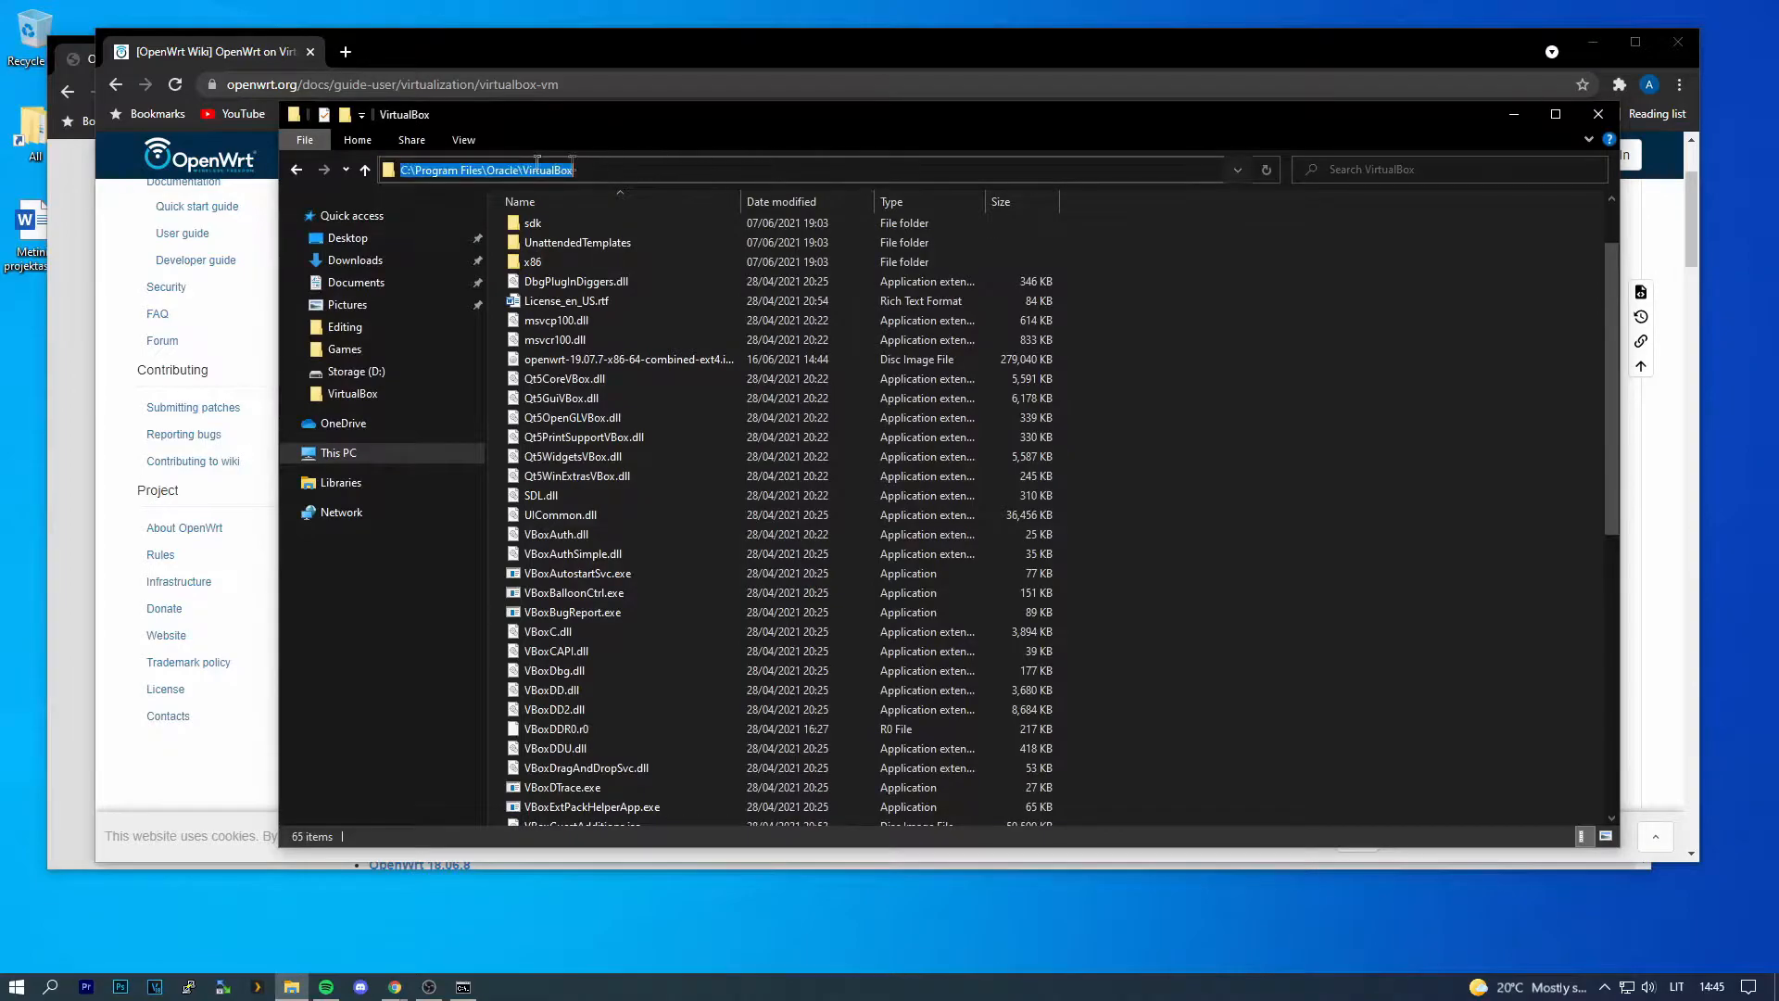
pyautogui.moveTo(540, 131); pyautogui.dragTo(502, 449)
pyautogui.click(479, 352)
pyautogui.hotkey('ctrl', 'v')
pyautogui.press('Return')
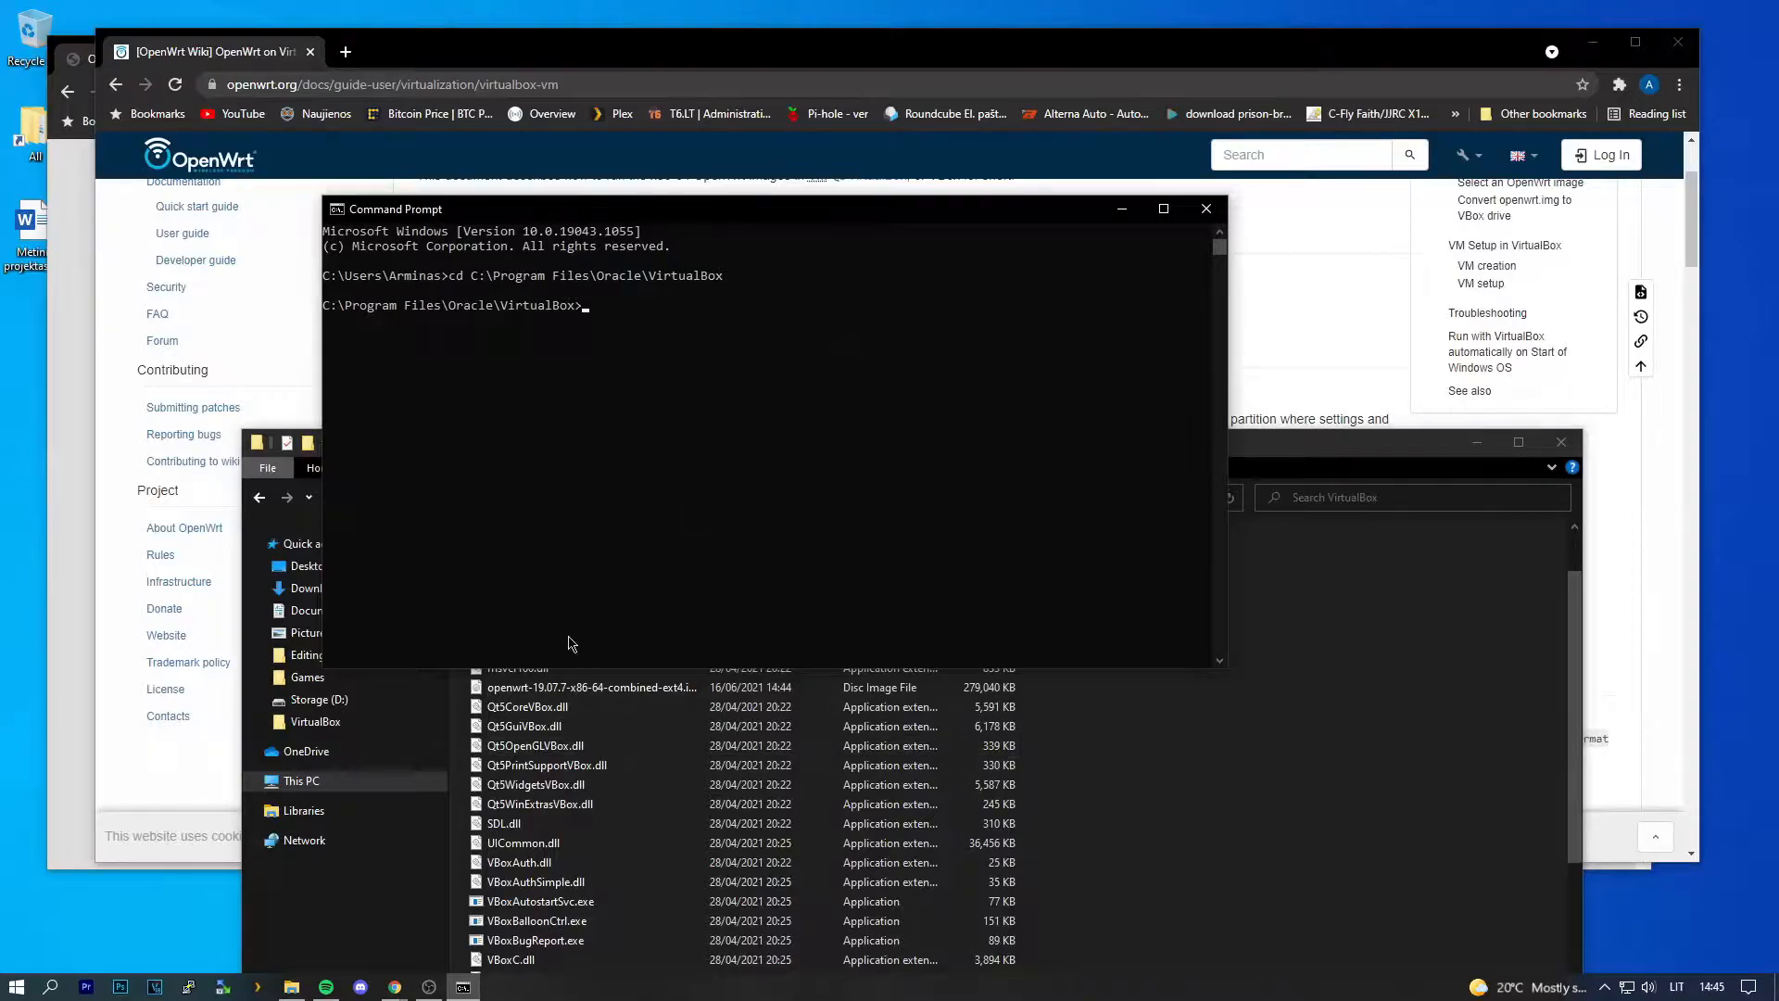
# Step: Copy the VBoxManage convertfromraw command from the wiki's conversion section into the Command Prompt
pyautogui.click(1295, 358)
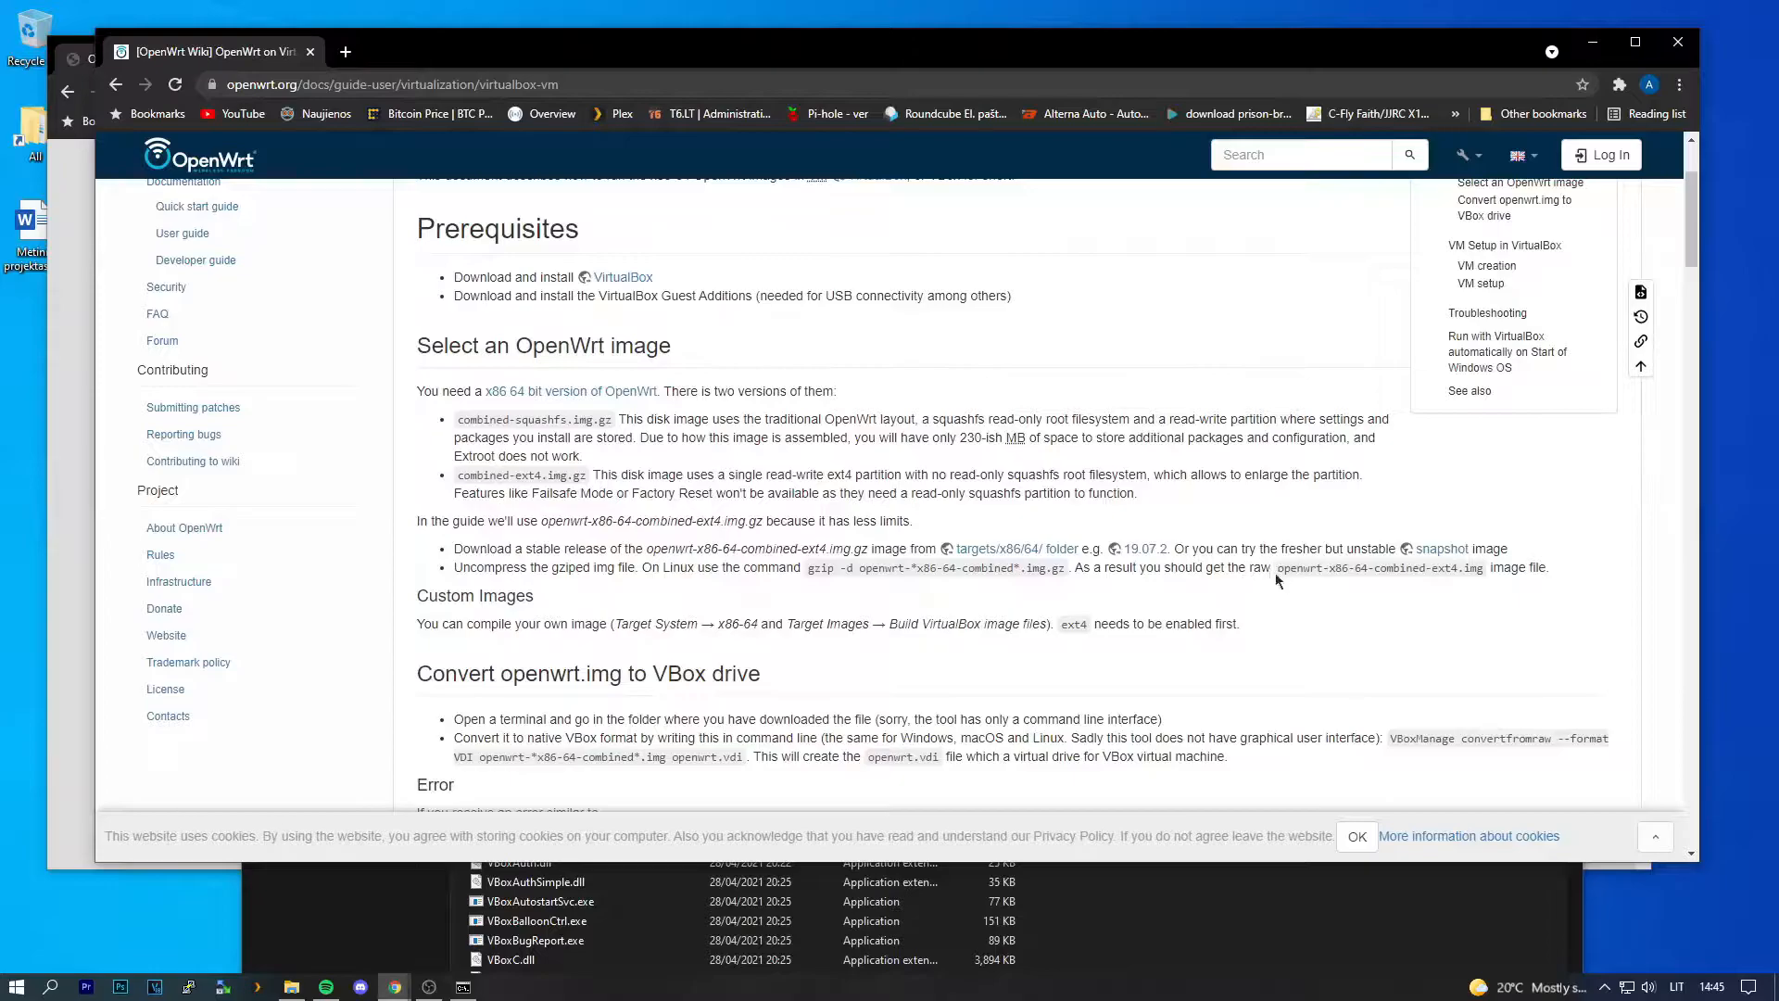
pyautogui.scroll(-1, 633, 520)
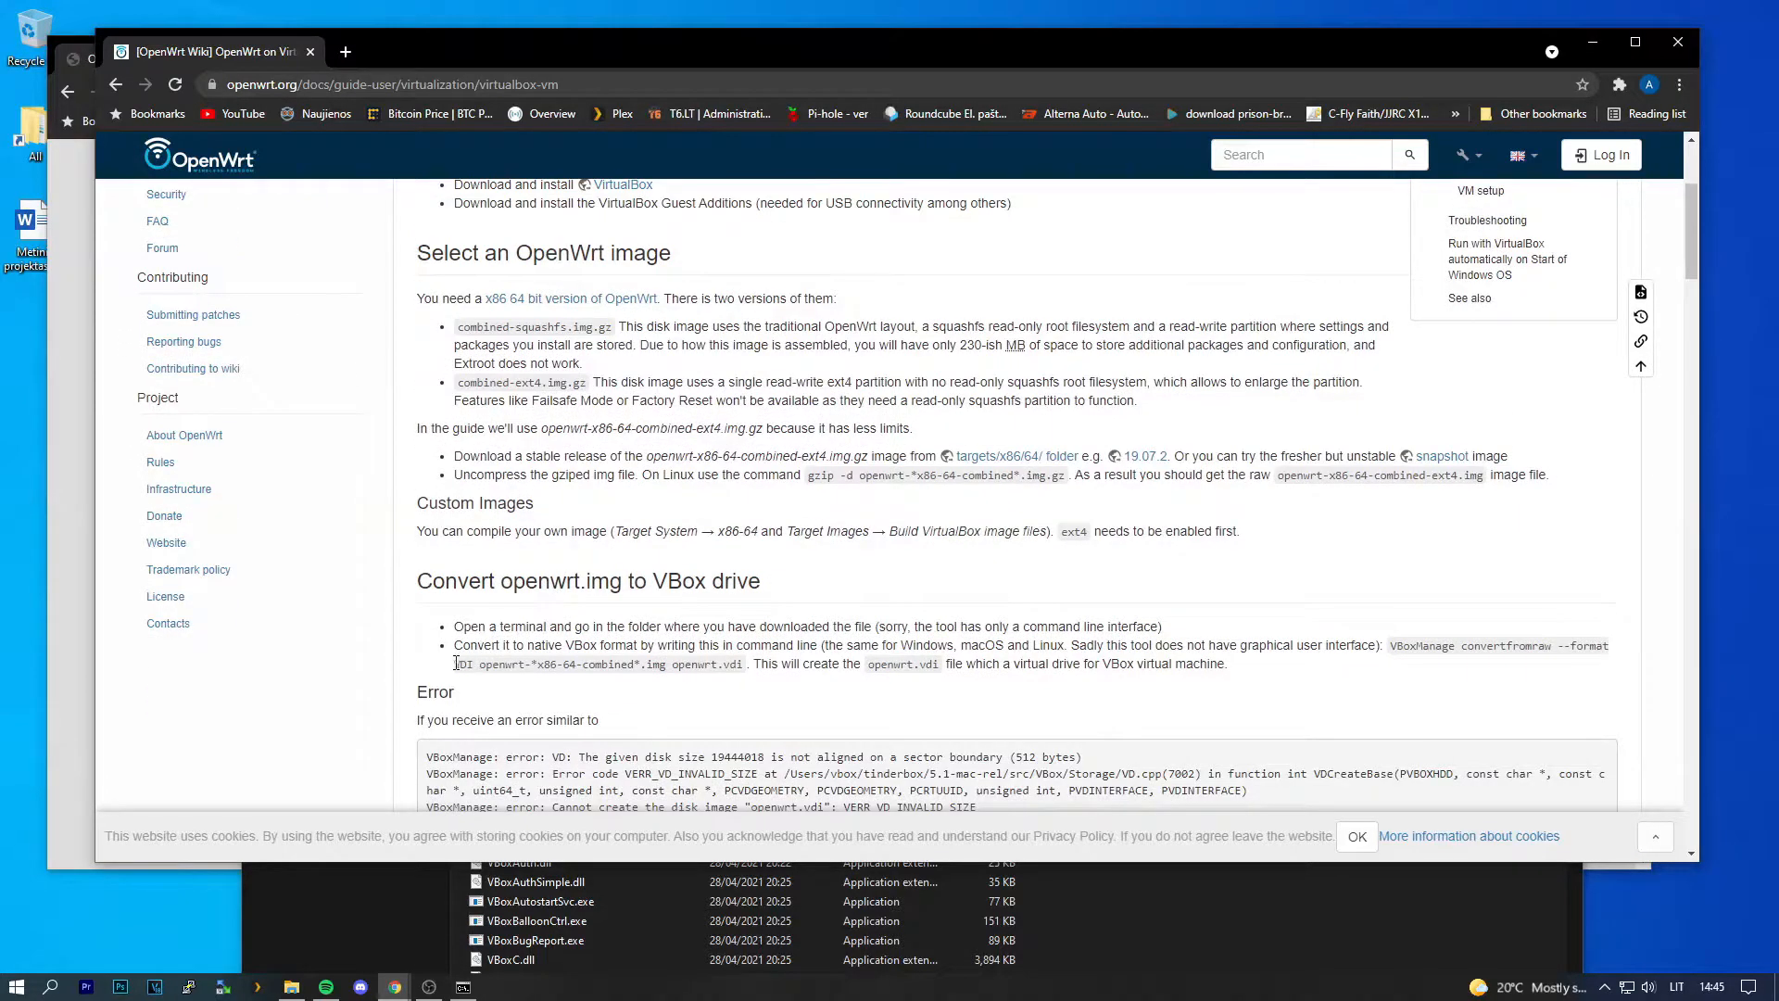
pyautogui.moveTo(1397, 643); pyautogui.dragTo(745, 664)
pyautogui.rightClick(664, 658)
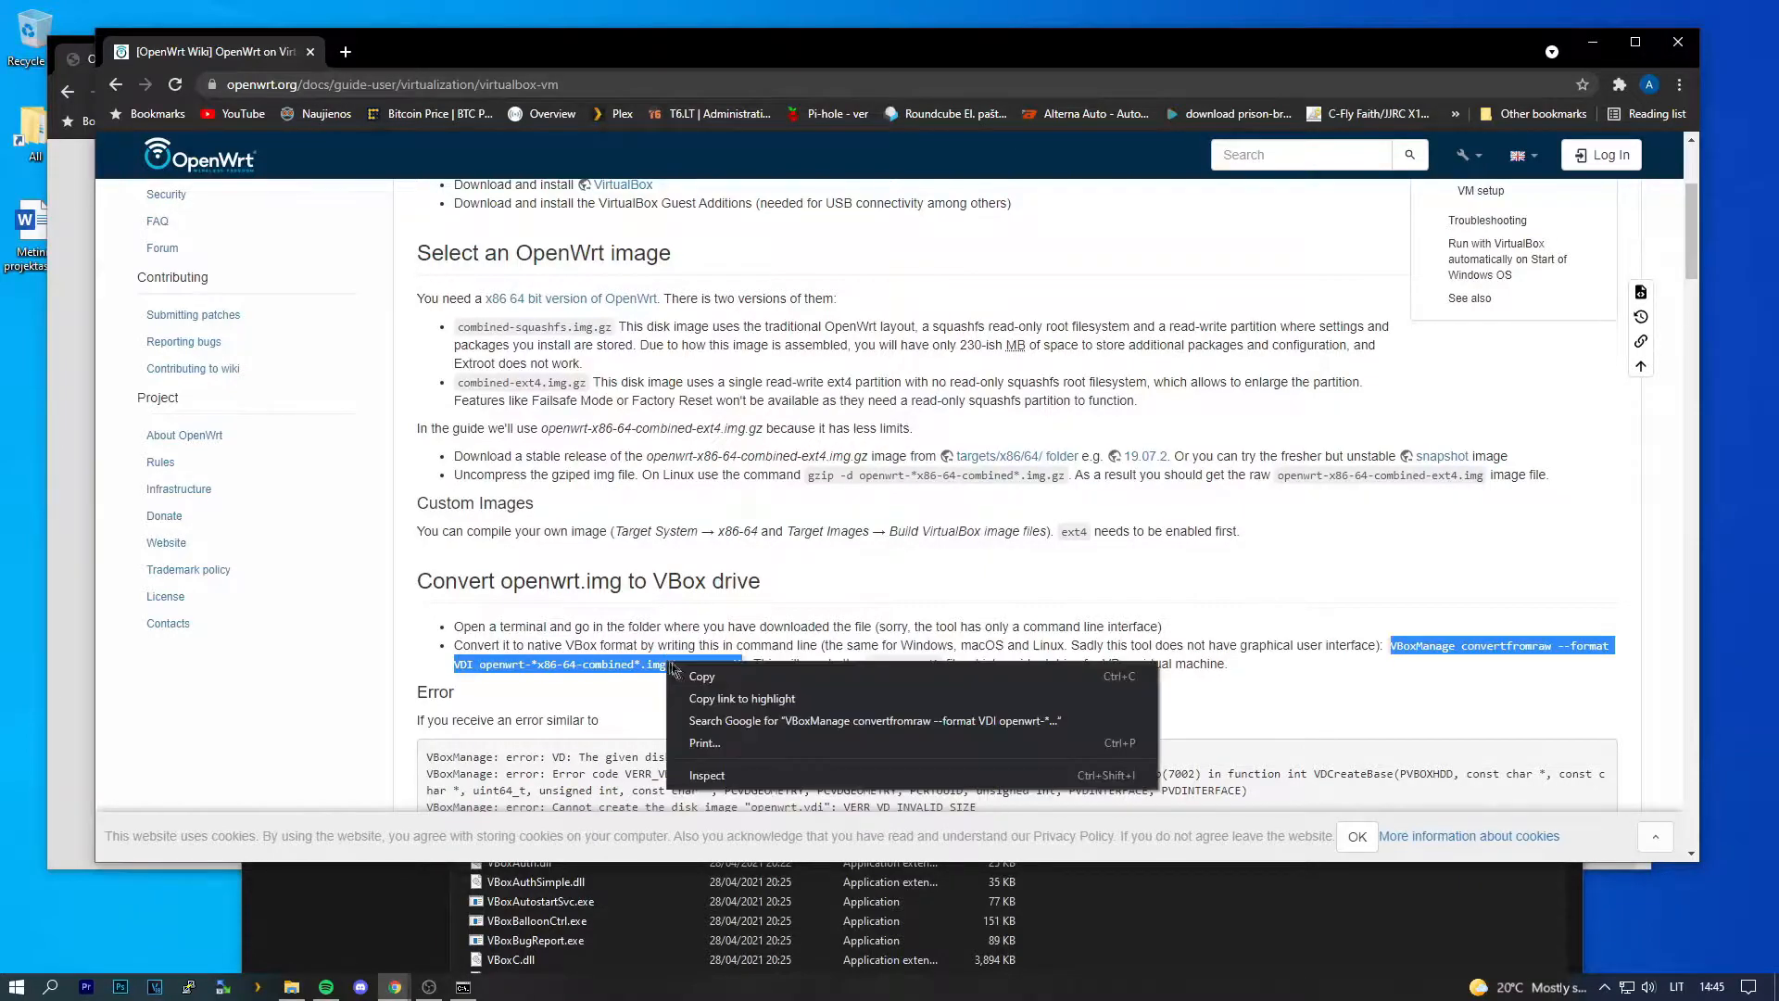
pyautogui.click(732, 674)
pyautogui.click(809, 737)
pyautogui.click(463, 987)
pyautogui.hotkey('ctrl', 'v')
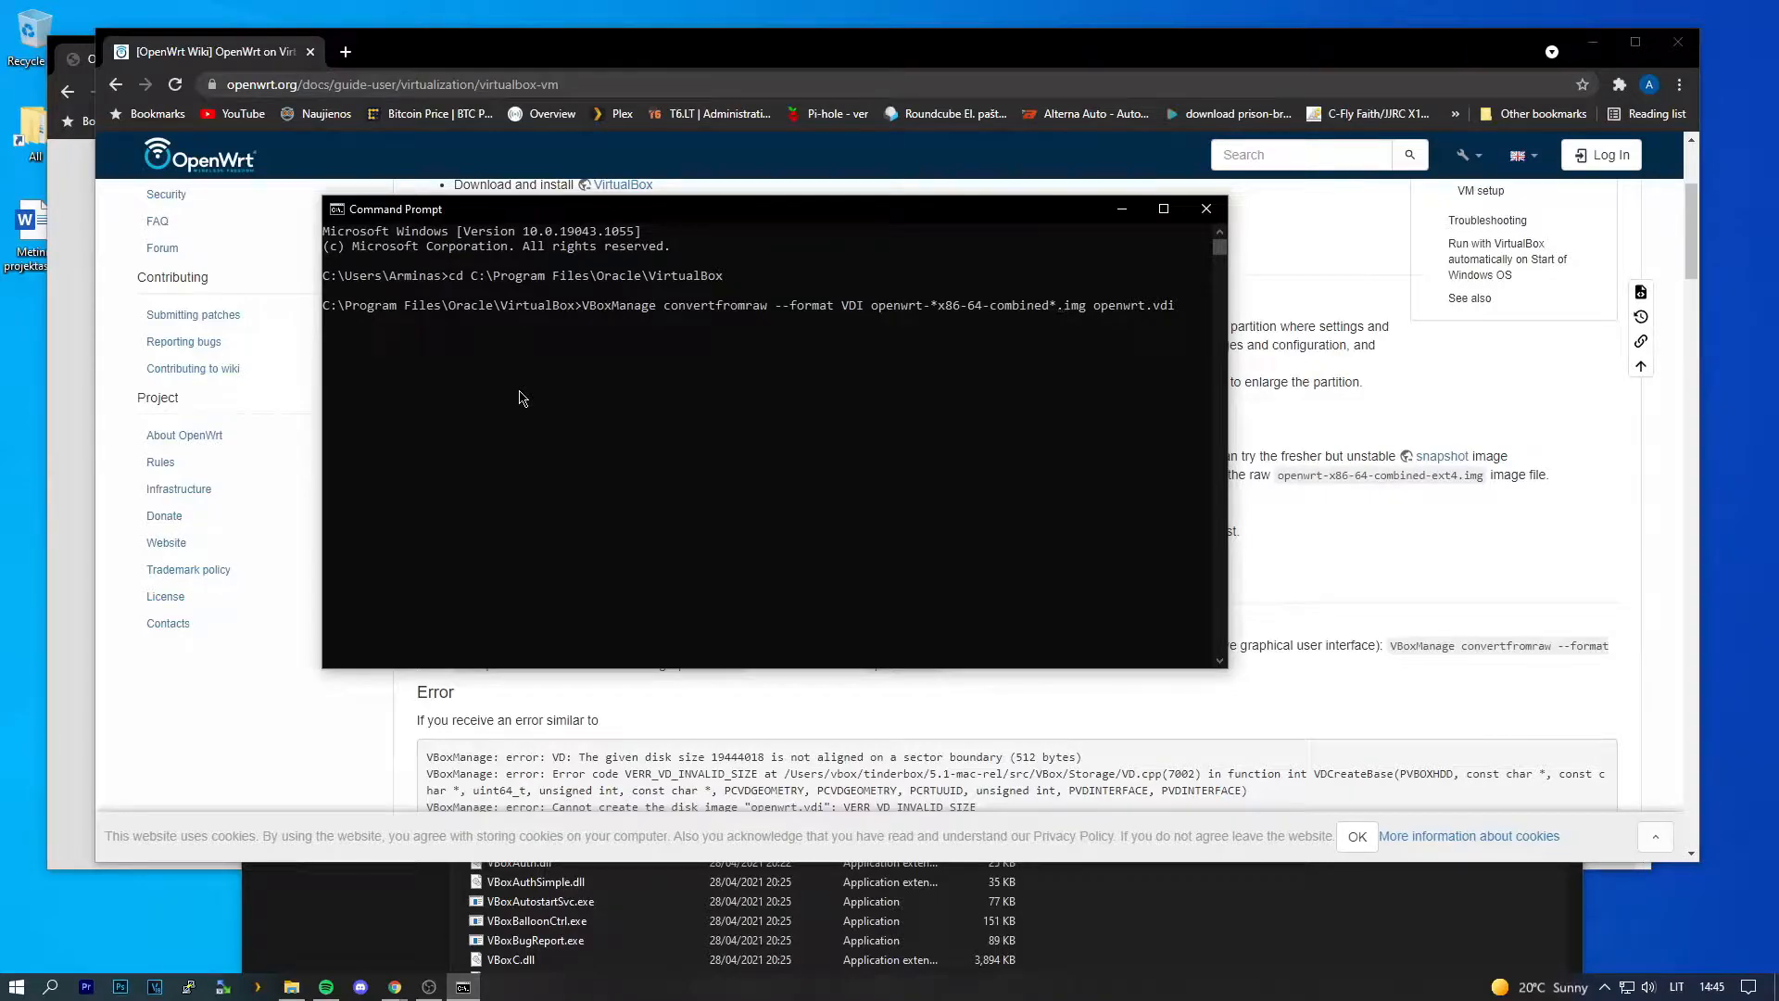
# Step: Delete the wildcard image name openwrt-*x86-64-combined*.img from the pasted conversion command
pyautogui.press('Left')
pyautogui.press('Left')
pyautogui.press('Left')
pyautogui.press('Left')
pyautogui.press('Left')
pyautogui.press('Left')
pyautogui.press('Left')
pyautogui.press('Left')
pyautogui.press('Left')
pyautogui.press('Left')
pyautogui.press('Left')
pyautogui.press('Left')
pyautogui.press('BackSpace')
pyautogui.press('BackSpace')
pyautogui.press('BackSpace')
pyautogui.press('BackSpace')
pyautogui.press('BackSpace')
pyautogui.press('BackSpace')
pyautogui.press('BackSpace')
pyautogui.press('BackSpace')
pyautogui.press('BackSpace')
pyautogui.press('BackSpace')
pyautogui.press('BackSpace')
pyautogui.press('BackSpace')
pyautogui.press('BackSpace')
pyautogui.press('BackSpace')
pyautogui.press('BackSpace')
pyautogui.press('BackSpace')
pyautogui.press('BackSpace')
pyautogui.press('BackSpace')
pyautogui.press('BackSpace')
pyautogui.press('BackSpace')
pyautogui.press('BackSpace')
pyautogui.press('BackSpace')
pyautogui.press('BackSpace')
pyautogui.press('BackSpace')
pyautogui.press('BackSpace')
pyautogui.press('BackSpace')
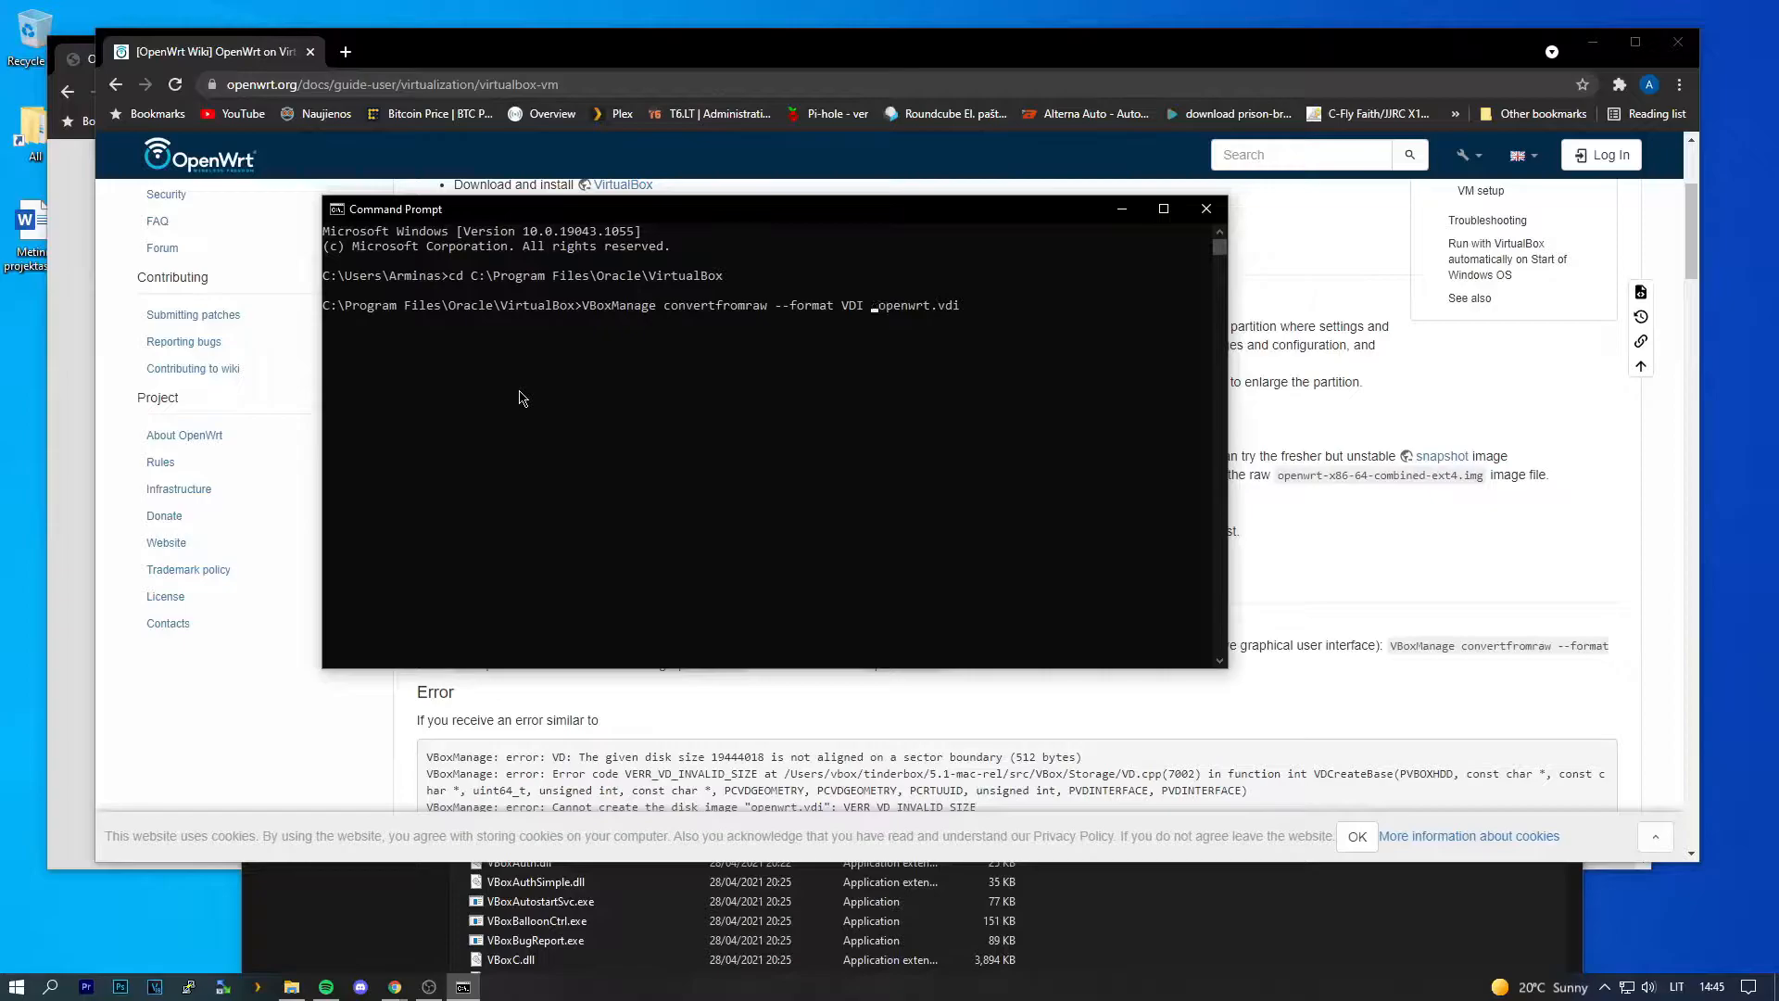
# Step: Insert the copied file name openwrt-19.07.7-x86-64-combined-ext4.img into the command and try to convert the image to openwrt.vdi
pyautogui.click(556, 939)
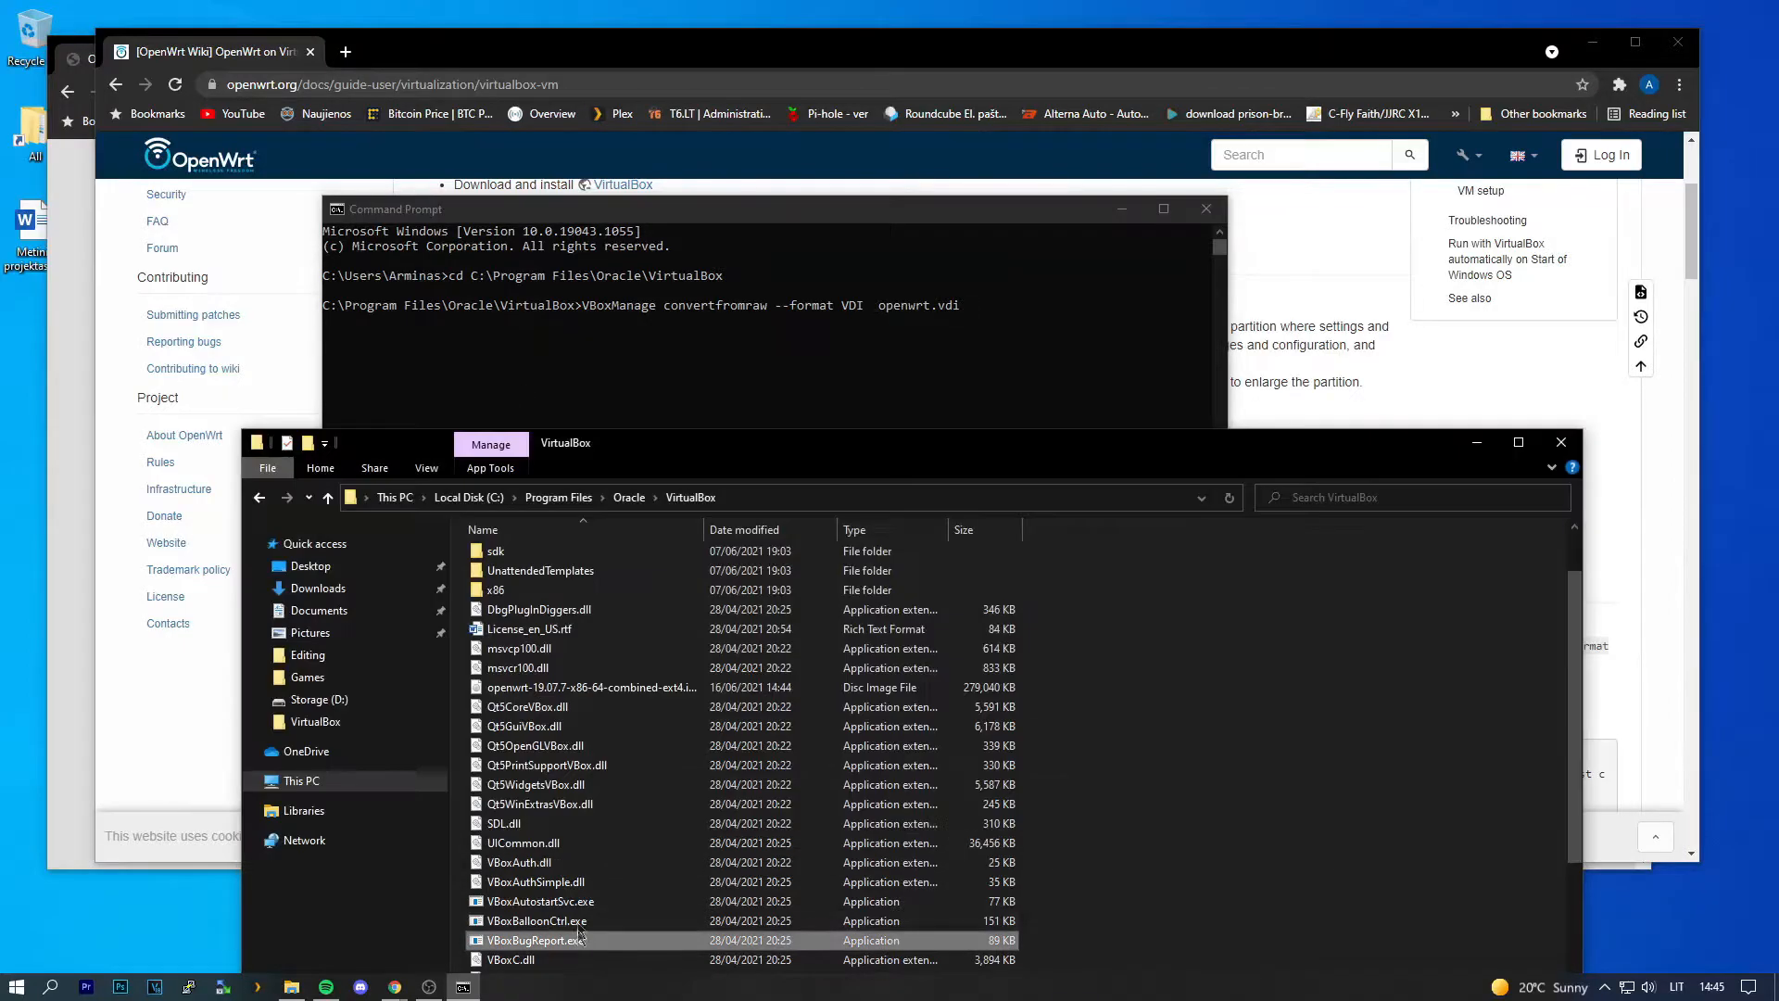
pyautogui.rightClick(569, 684)
pyautogui.click(614, 637)
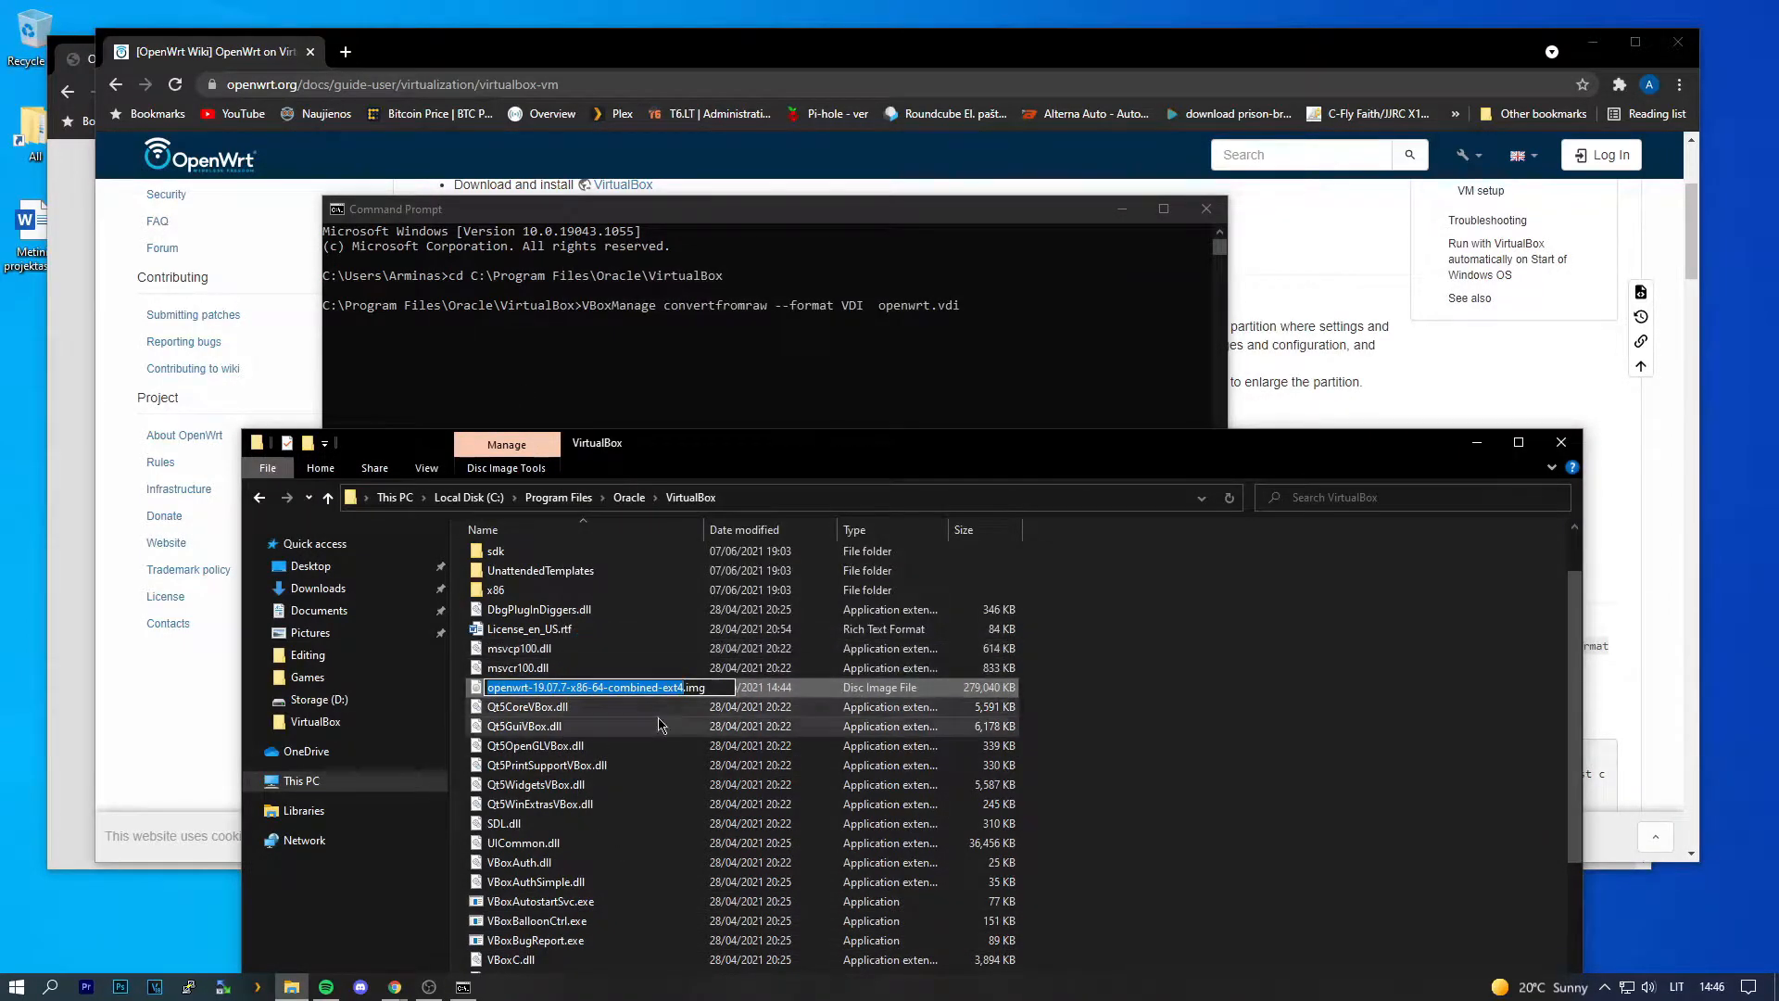
pyautogui.hotkey('ctrl', 'a')
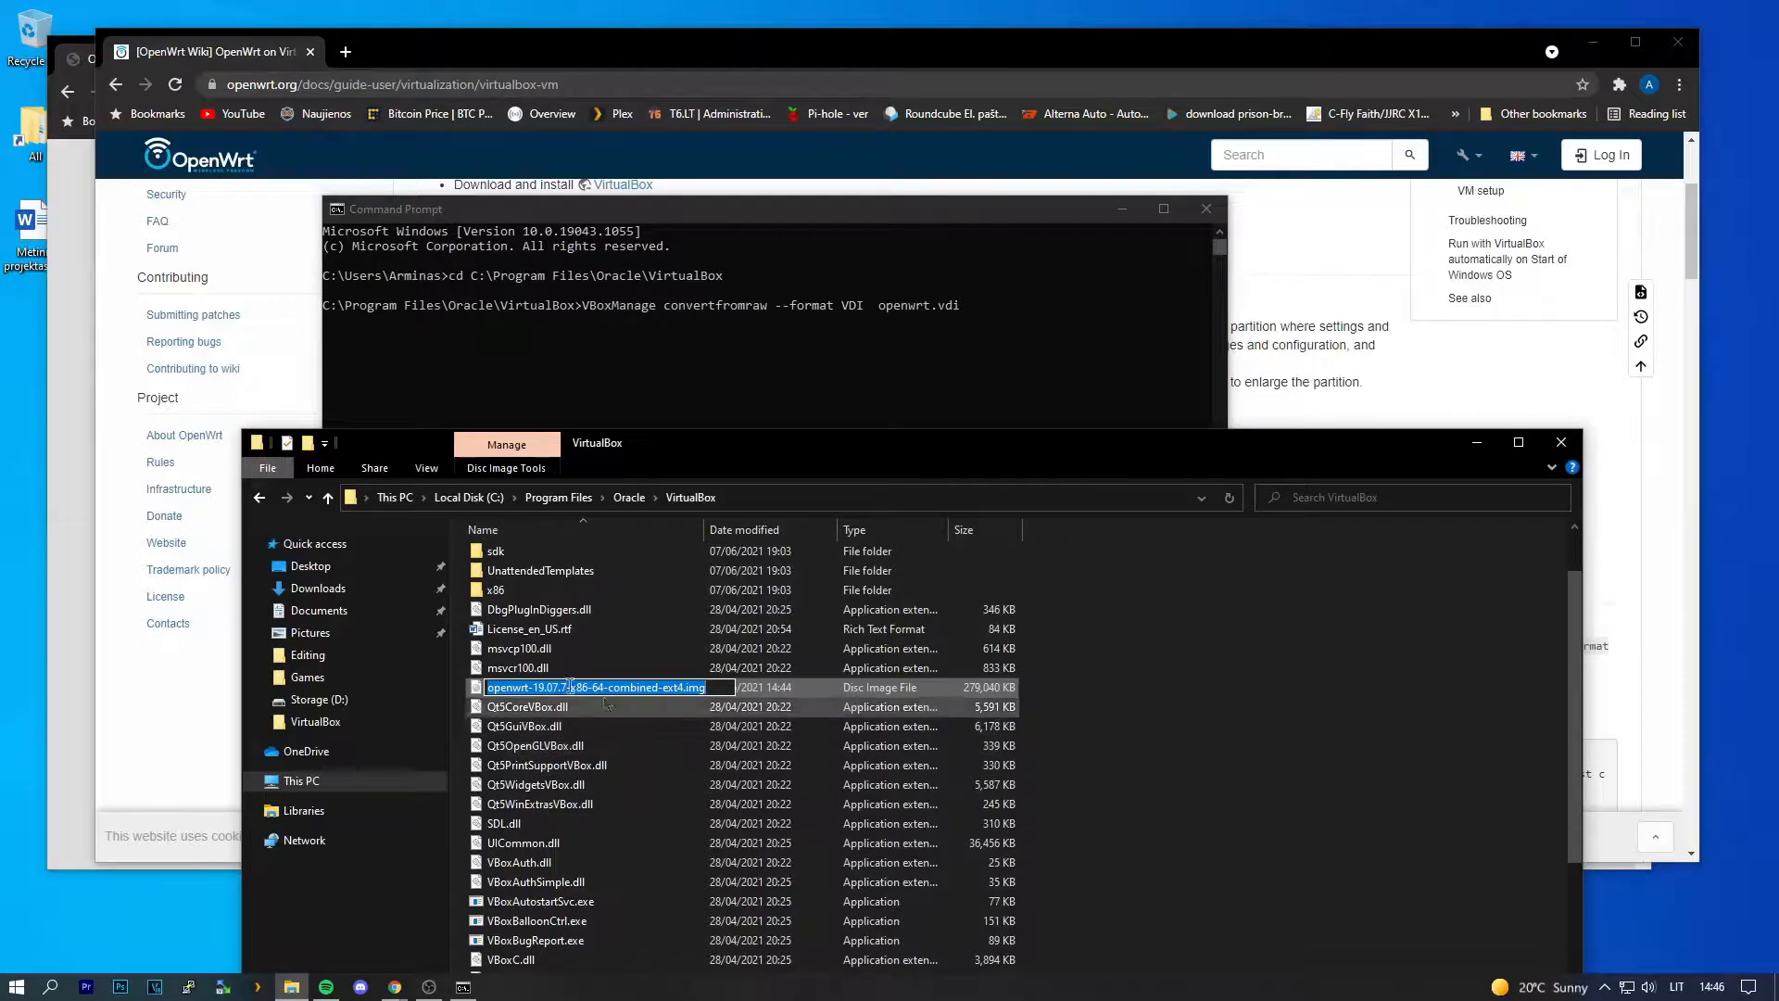
pyautogui.click(686, 667)
pyautogui.click(747, 310)
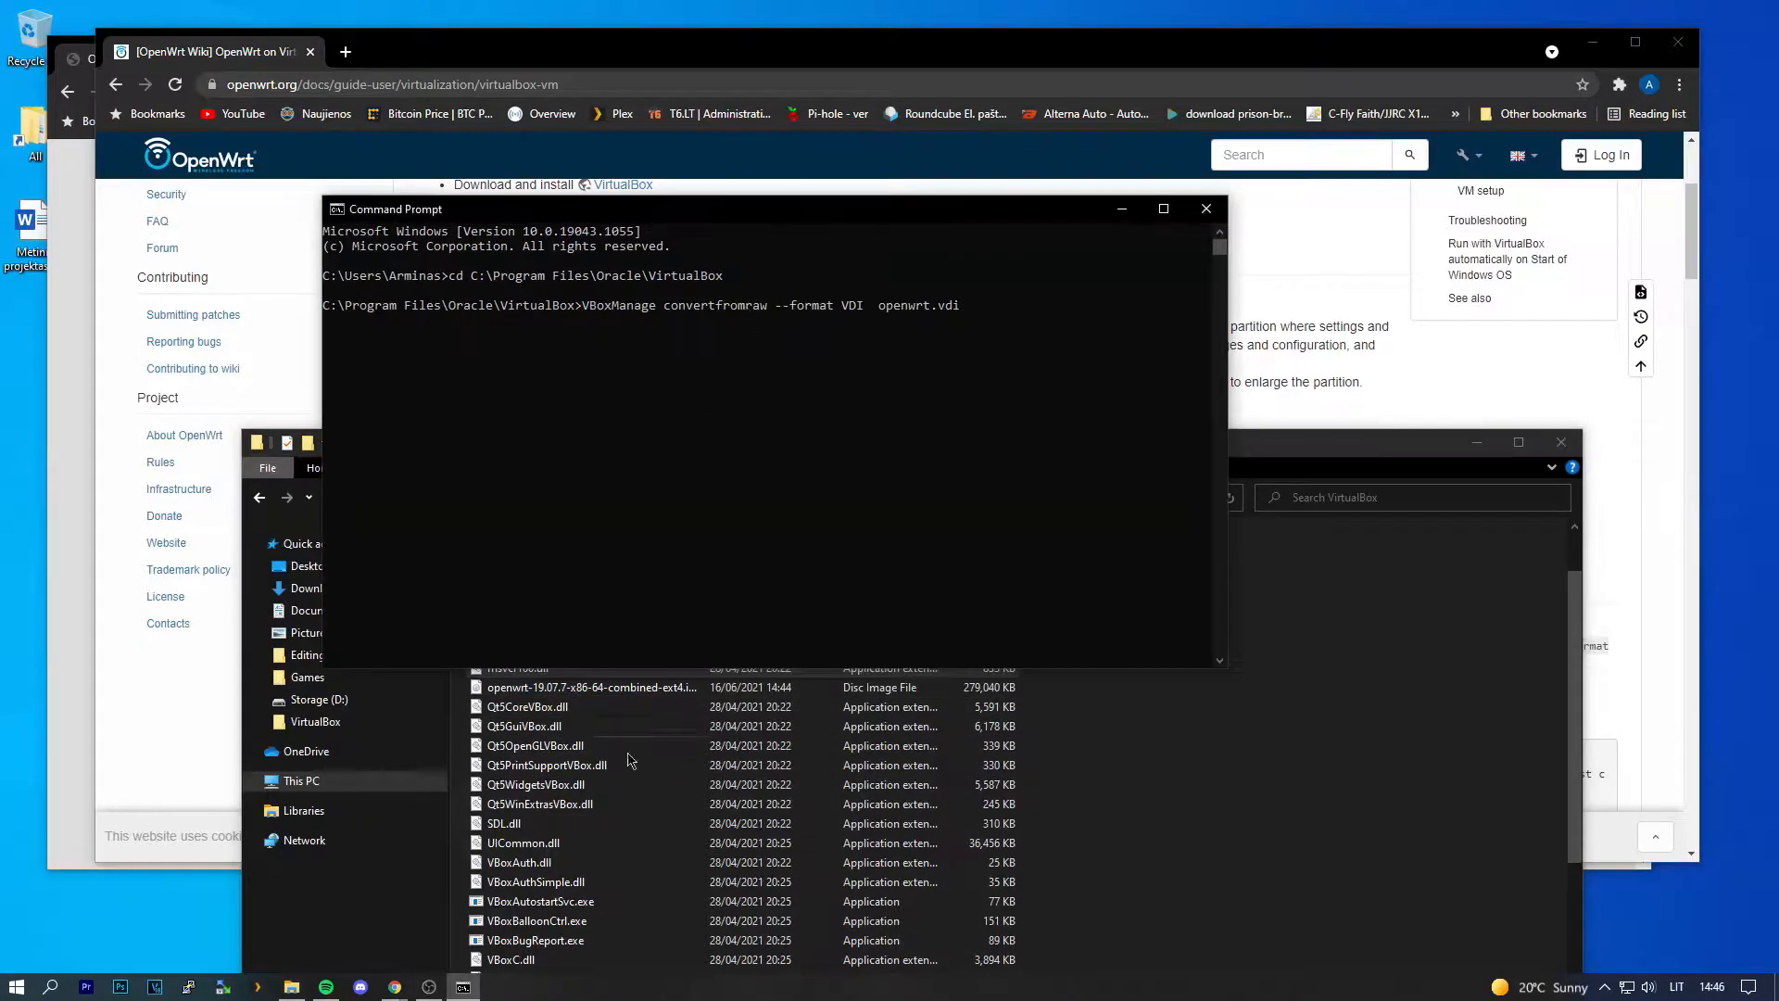
pyautogui.click(579, 691)
pyautogui.click(713, 339)
pyautogui.hotkey('ctrl', 'v')
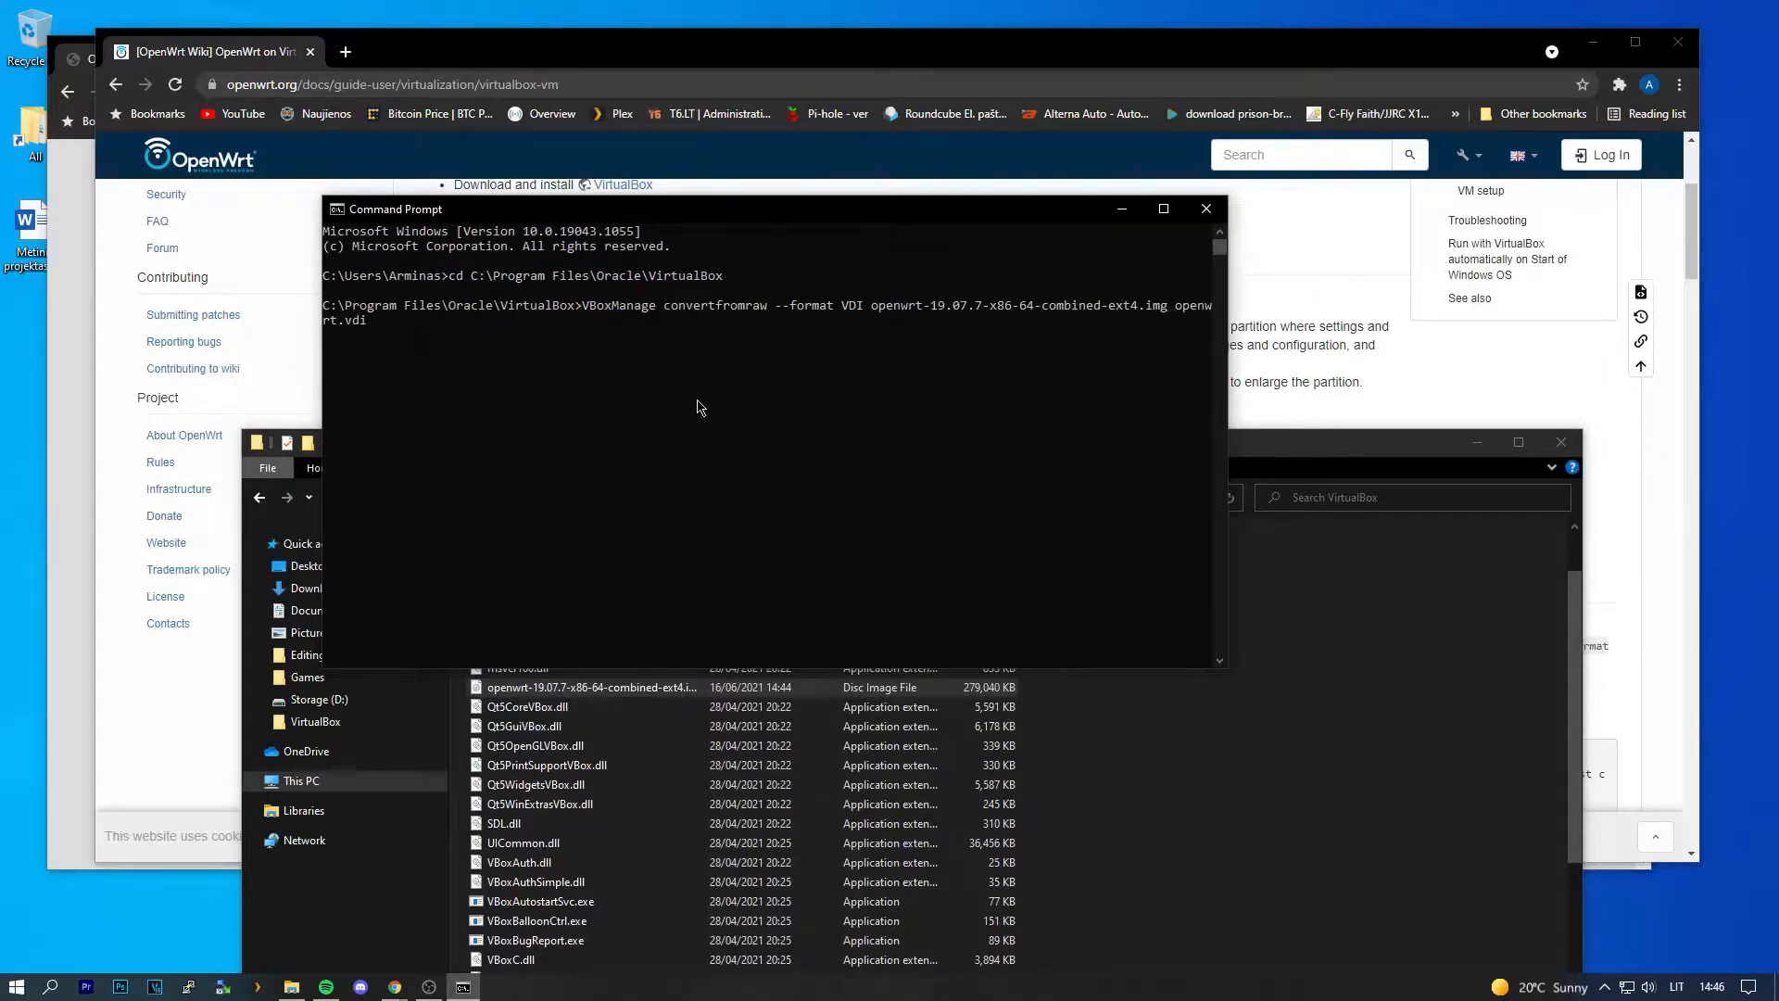
pyautogui.press('Return')
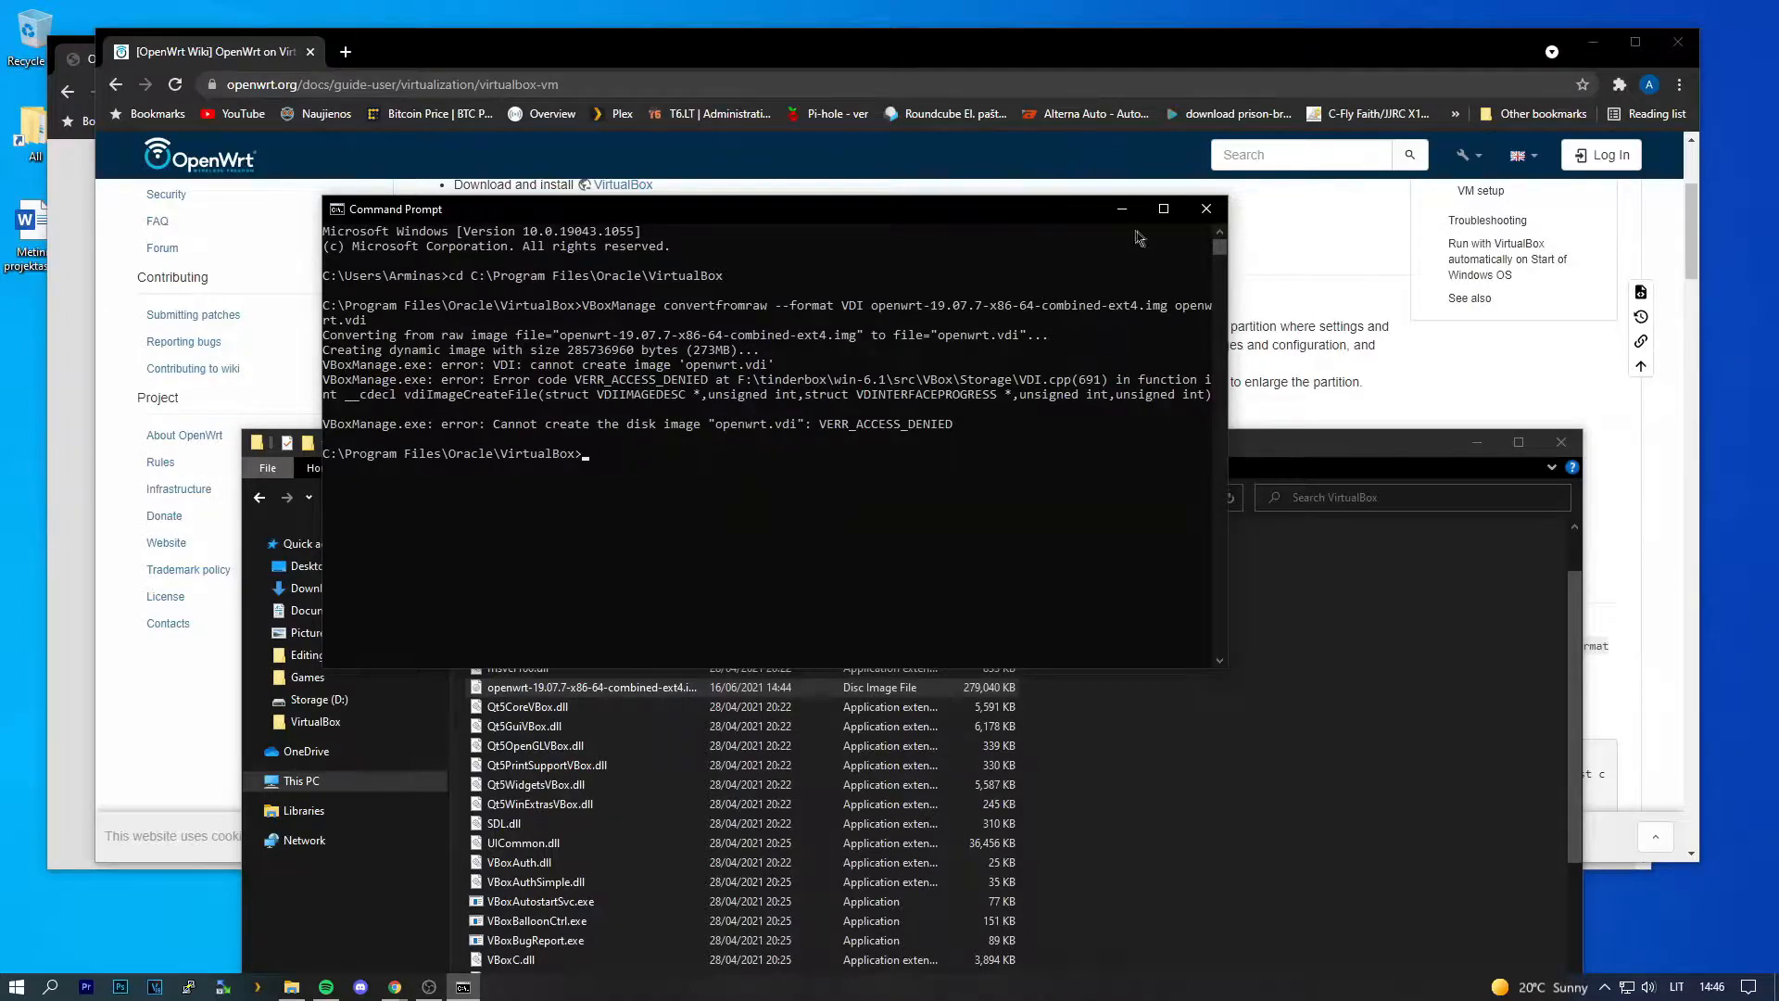
# Step: Close the Command Prompt and start a new one with administrator rights
pyautogui.click(1219, 218)
pyautogui.press('super')
pyautogui.write('cmd')
pyautogui.rightClick(89, 485)
pyautogui.click(130, 492)
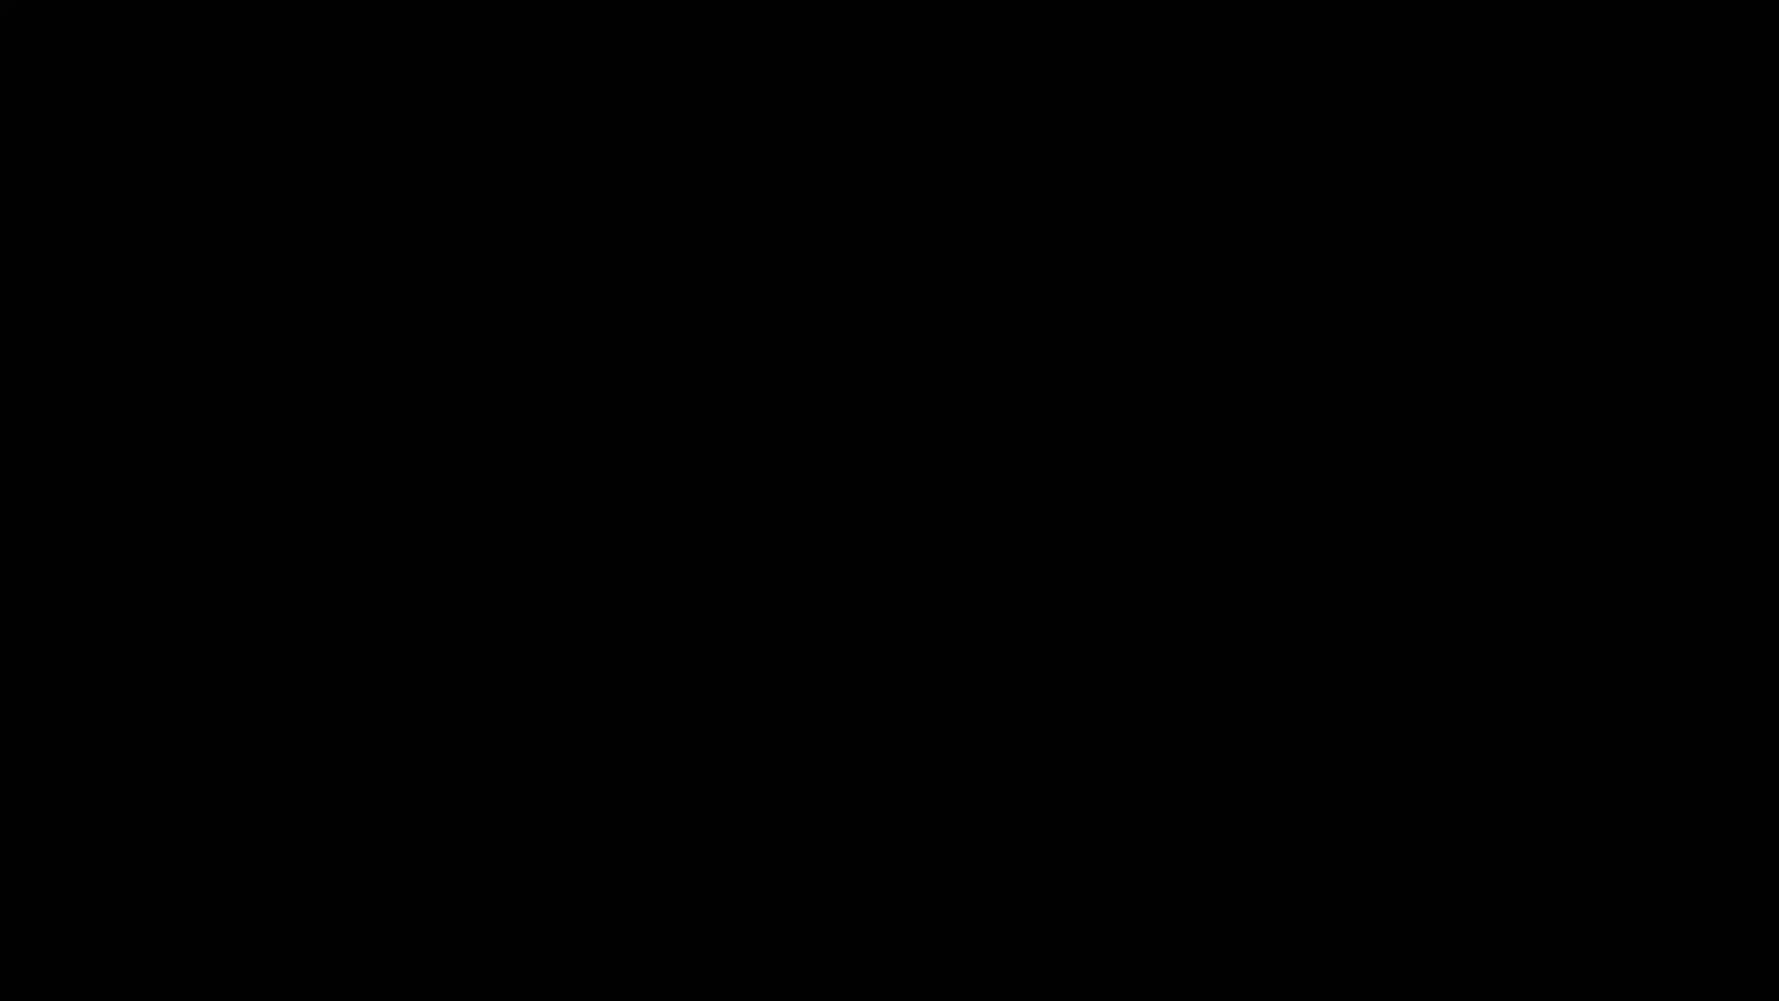
# Step: Change the Command Prompt's working directory to C:\Program Files\Oracle\VirtualBox using the path copied from File Explorer
pyautogui.click(1123, 492)
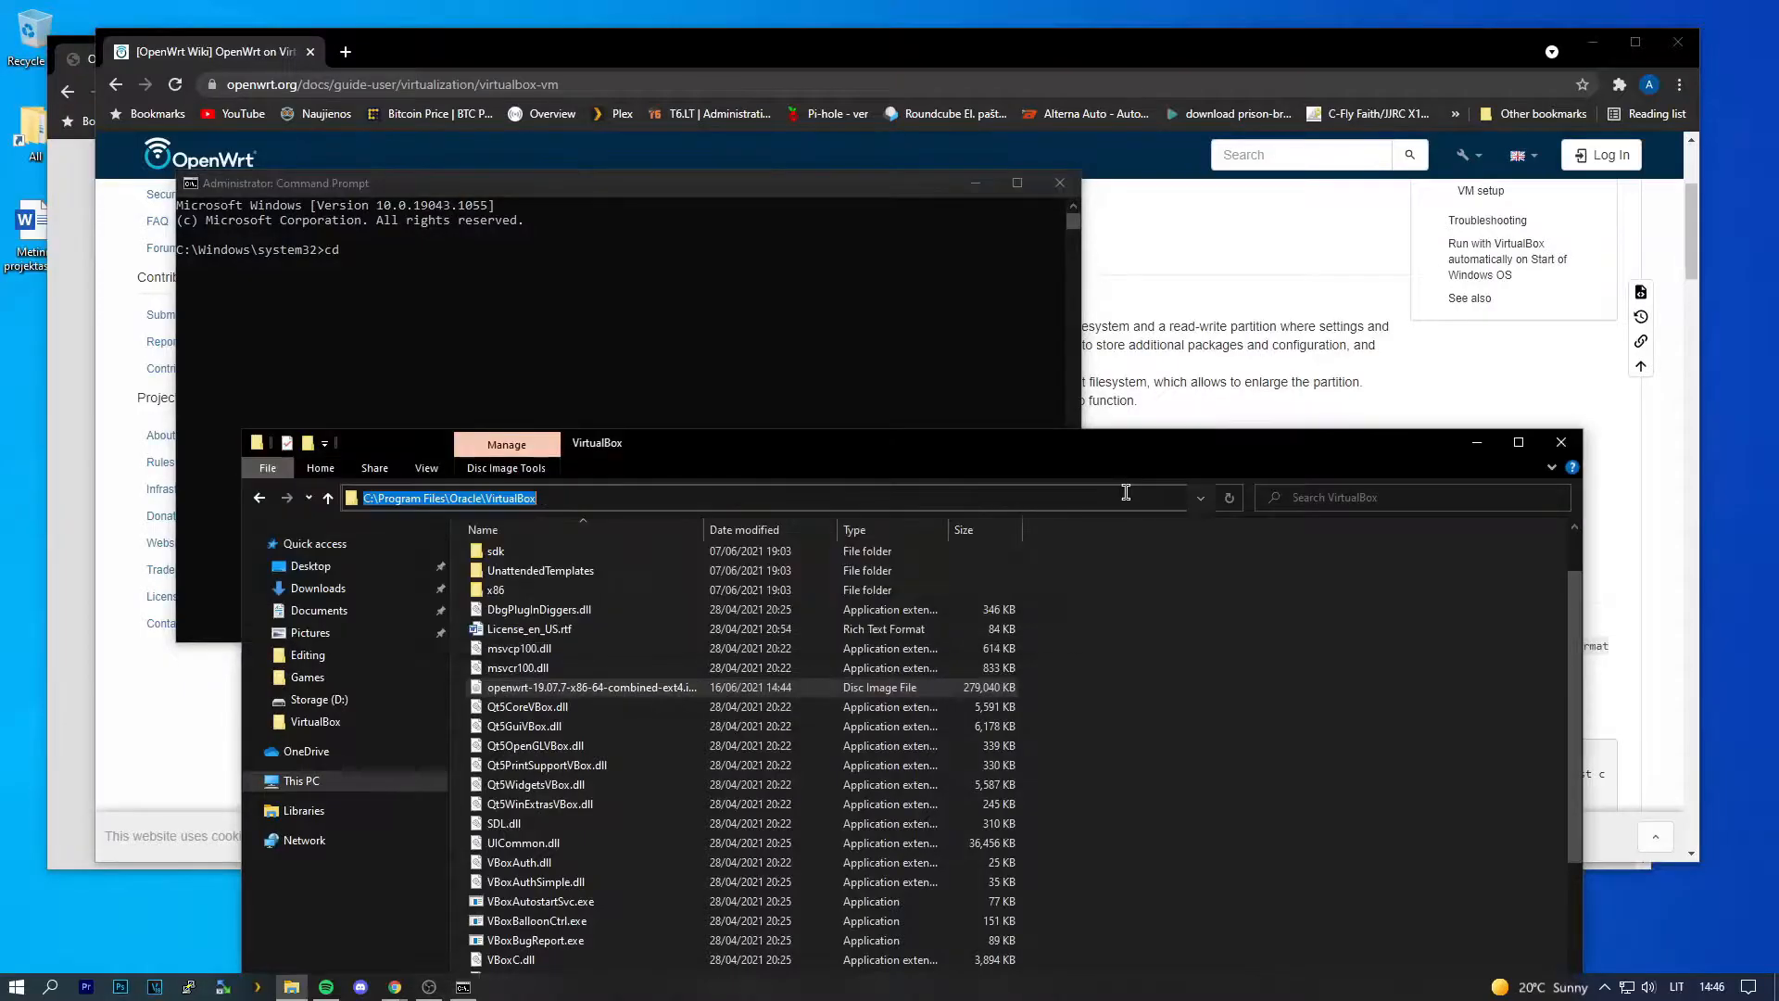
pyautogui.hotkey('ctrl', 'c')
pyautogui.rightClick(632, 350)
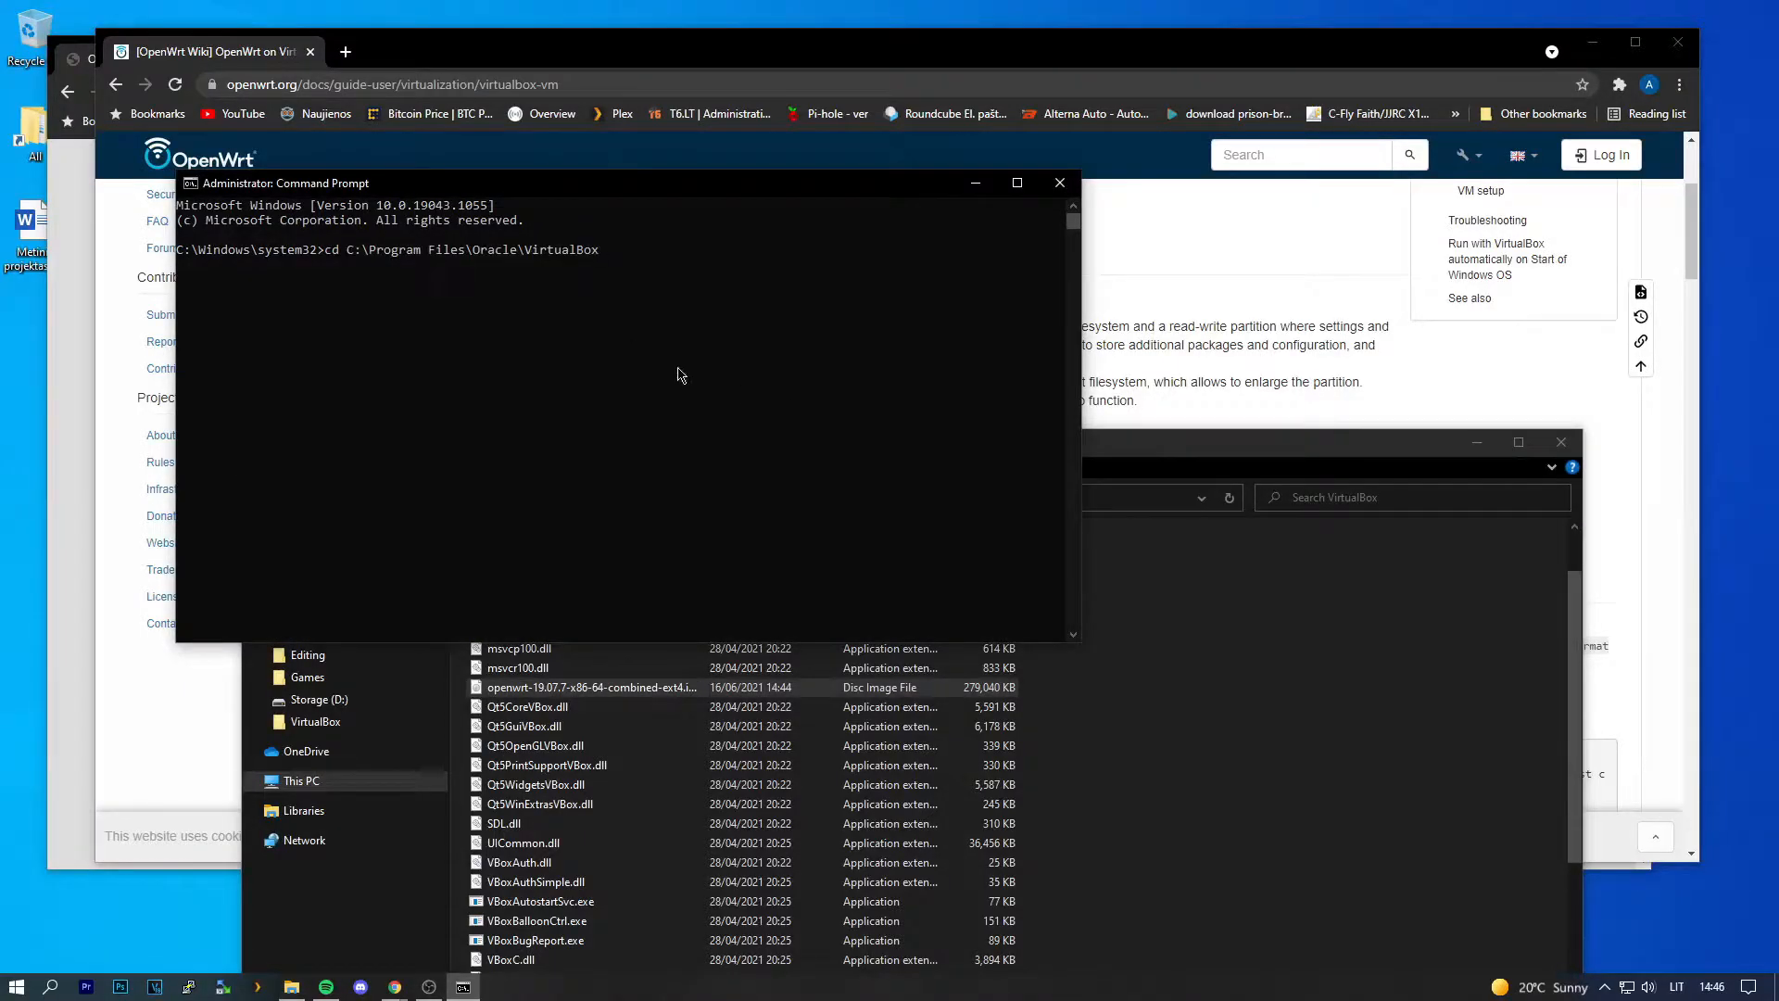
pyautogui.press('Return')
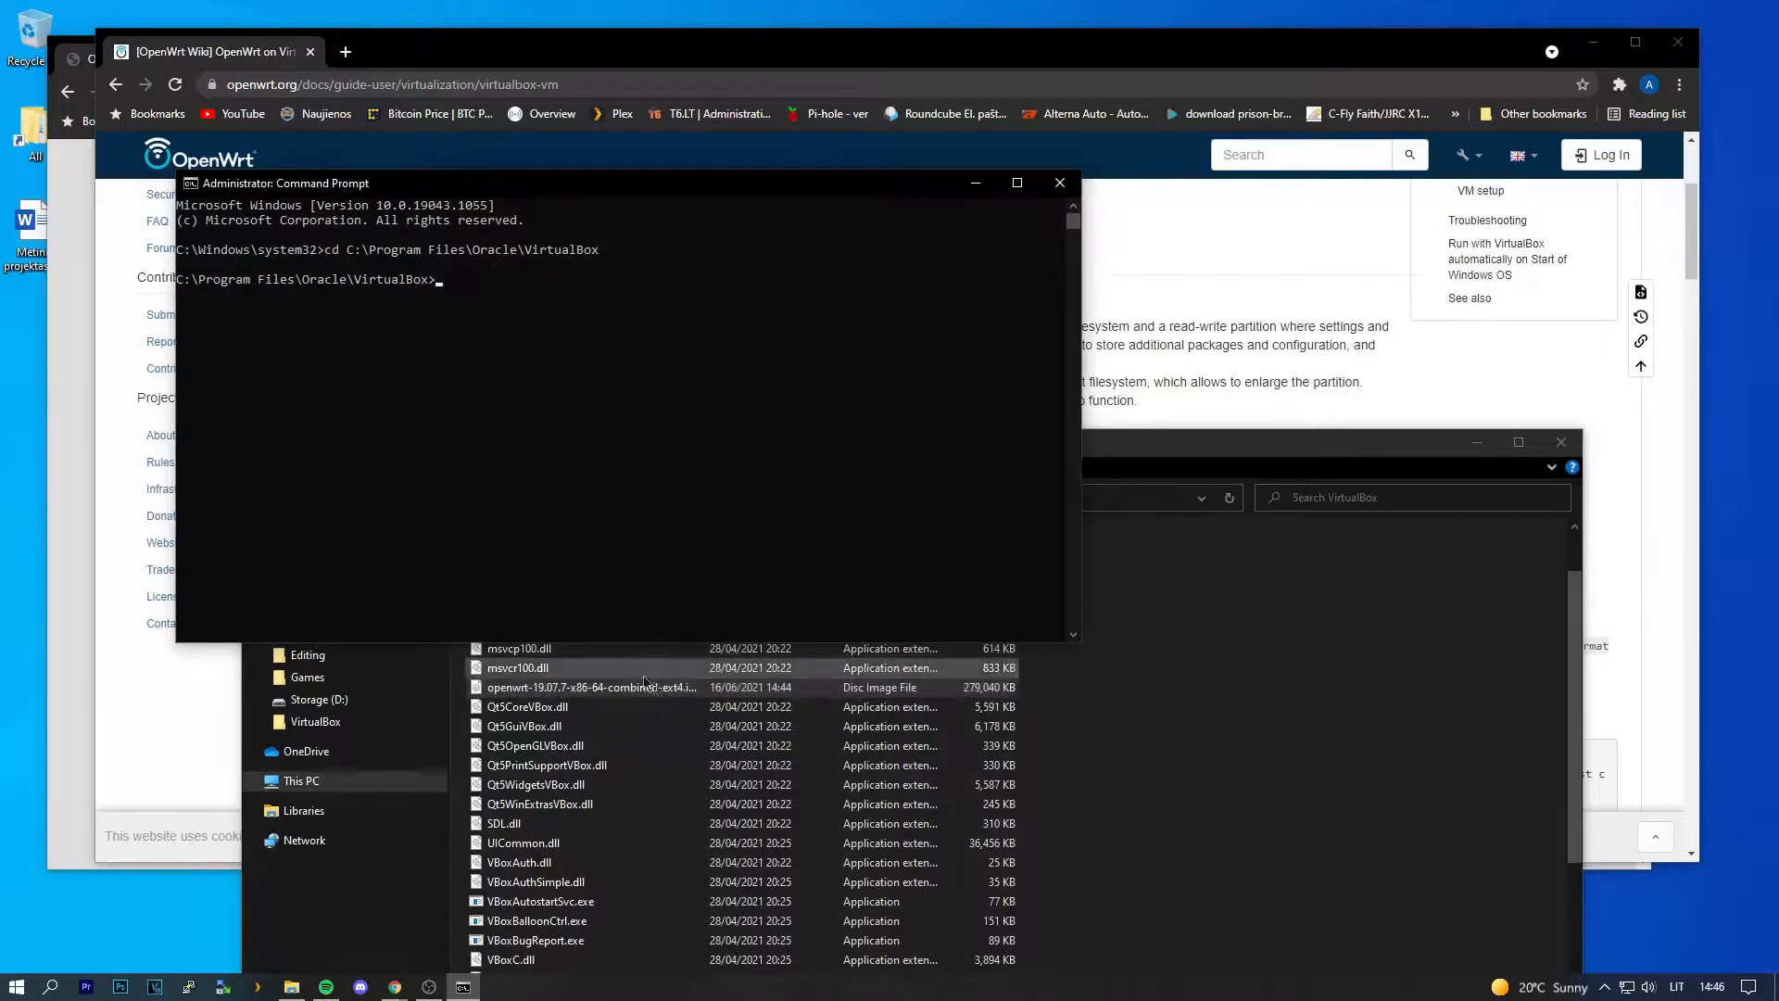
# Step: Copy the VBoxManage convertfromraw command from the OpenWrt wiki page into the administrator Command Prompt
pyautogui.click(1135, 380)
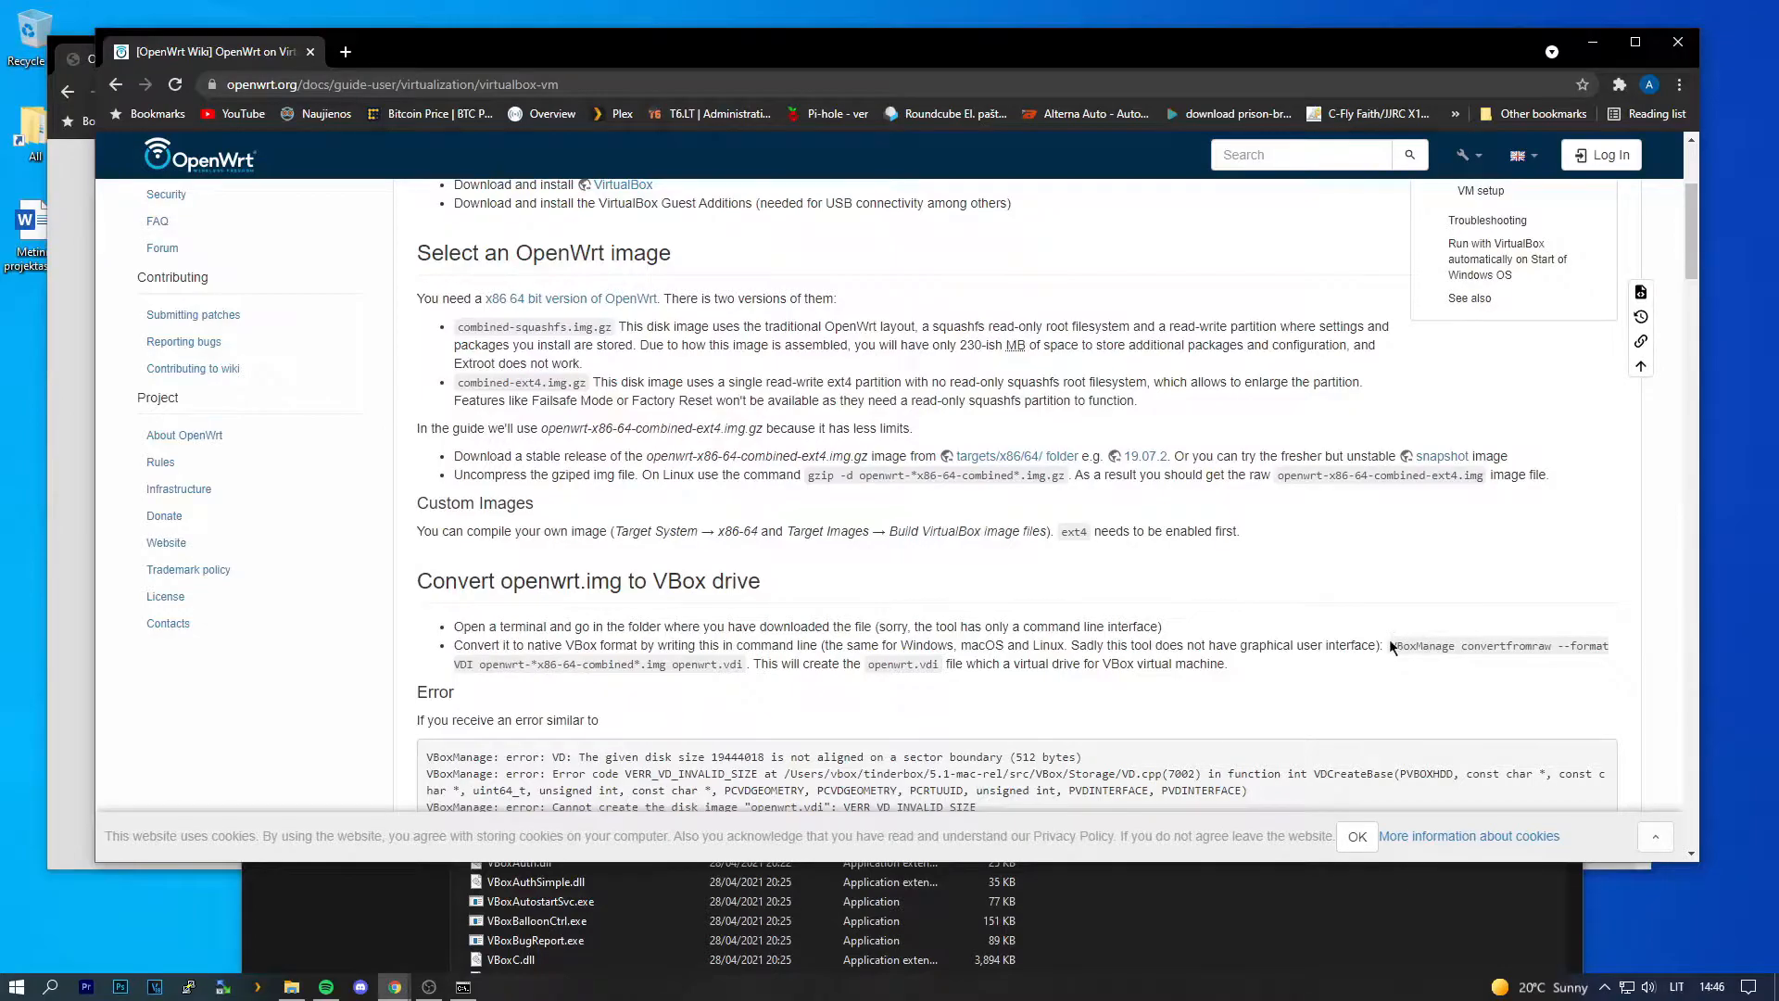
pyautogui.moveTo(1390, 640); pyautogui.dragTo(742, 670)
pyautogui.hotkey('ctrl', 'c')
pyautogui.click(463, 987)
pyautogui.hotkey('ctrl', 'v')
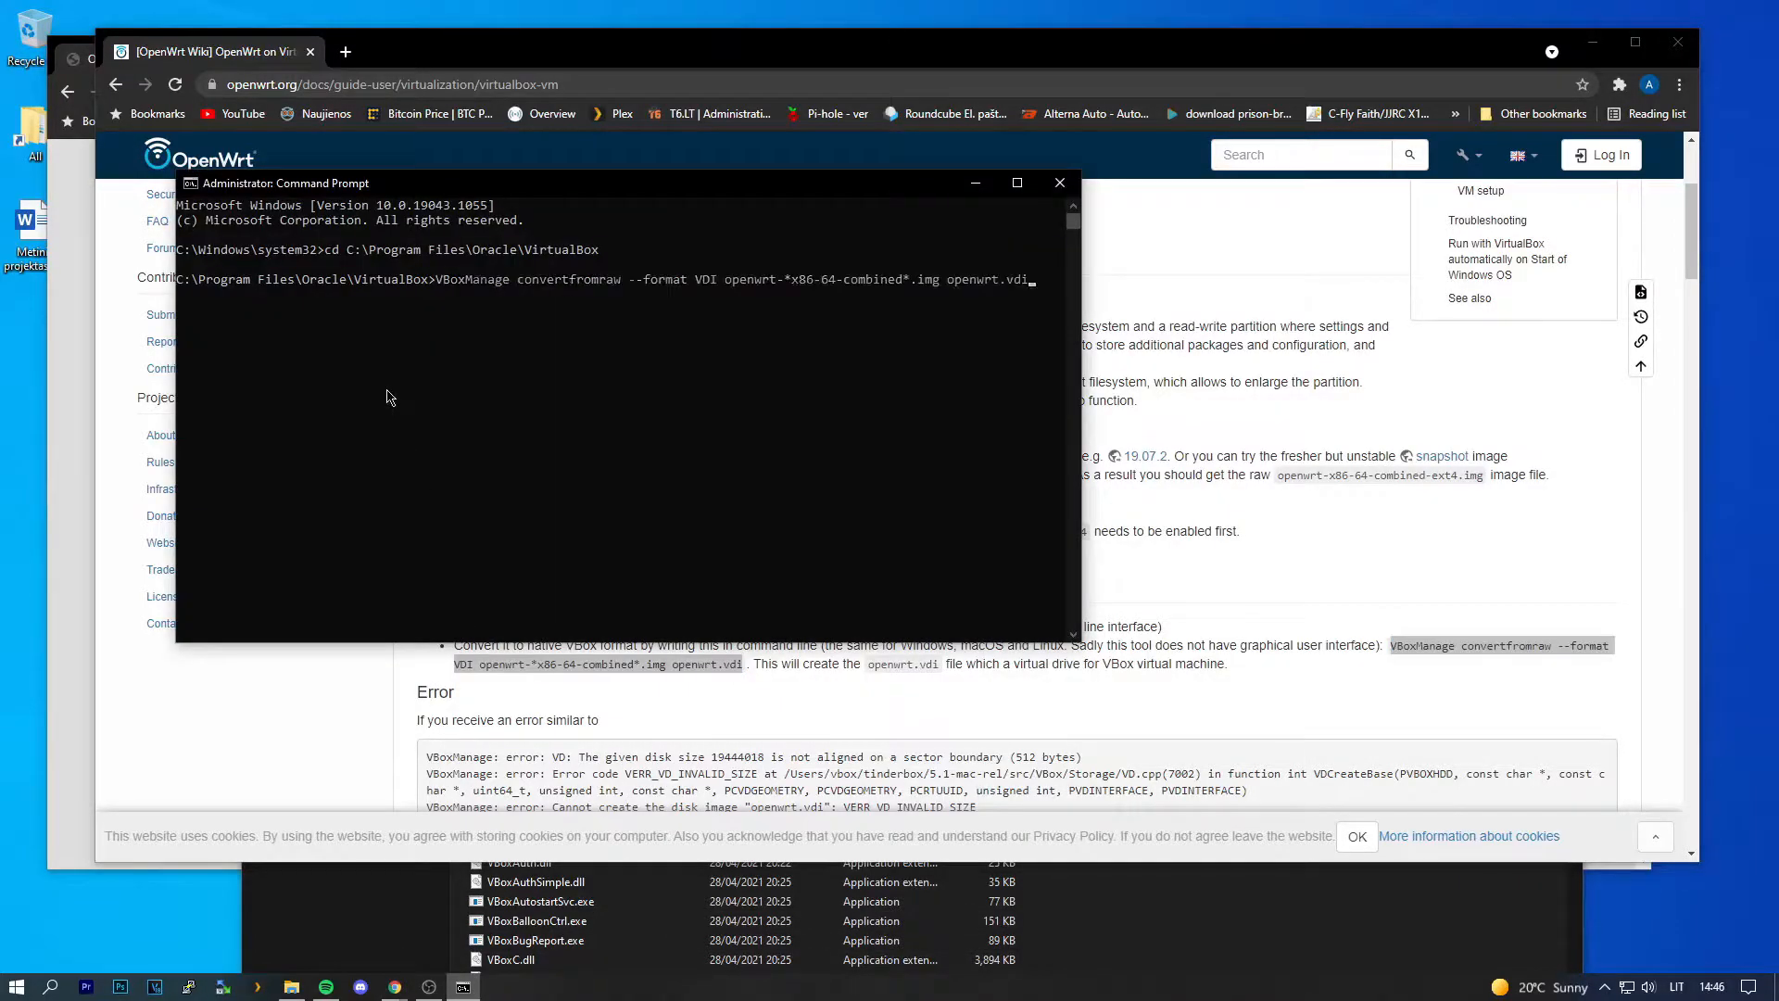
# Step: Copy the file name of the openwrt-19.07.7-x86-64-combined-ext4 image in the VirtualBox folder and return to the Command Prompt
pyautogui.click(831, 947)
pyautogui.rightClick(646, 687)
pyautogui.click(706, 647)
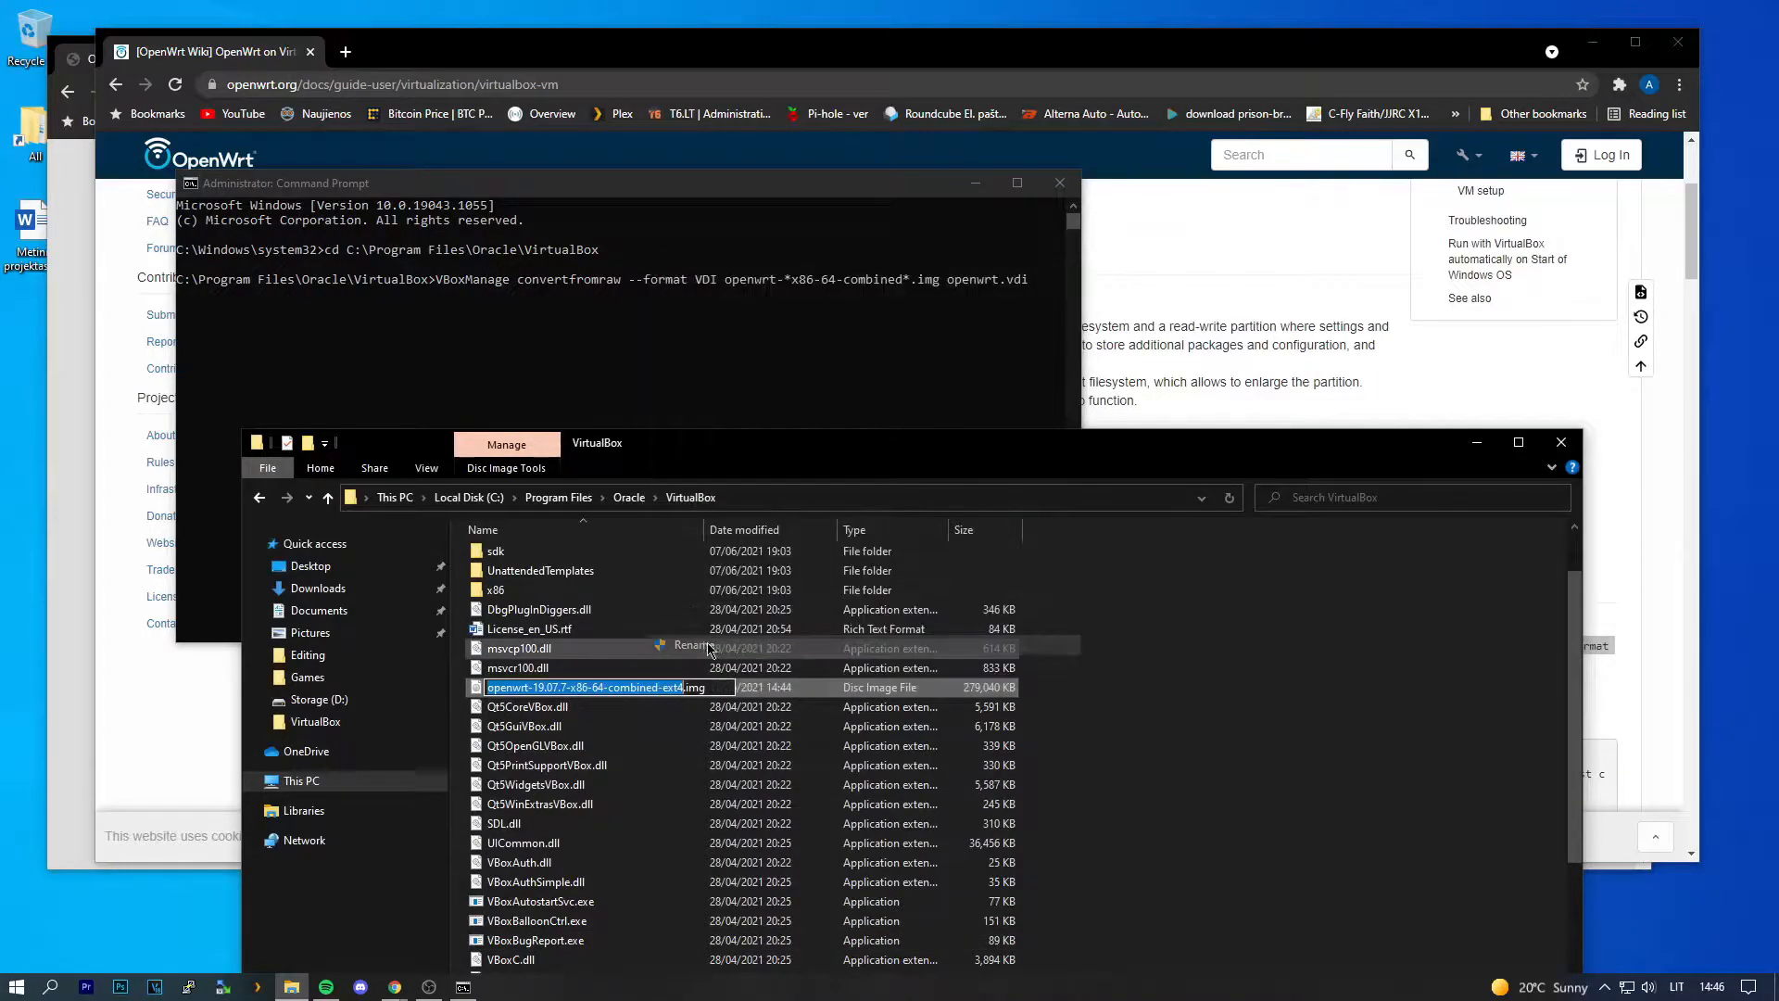
pyautogui.click(681, 313)
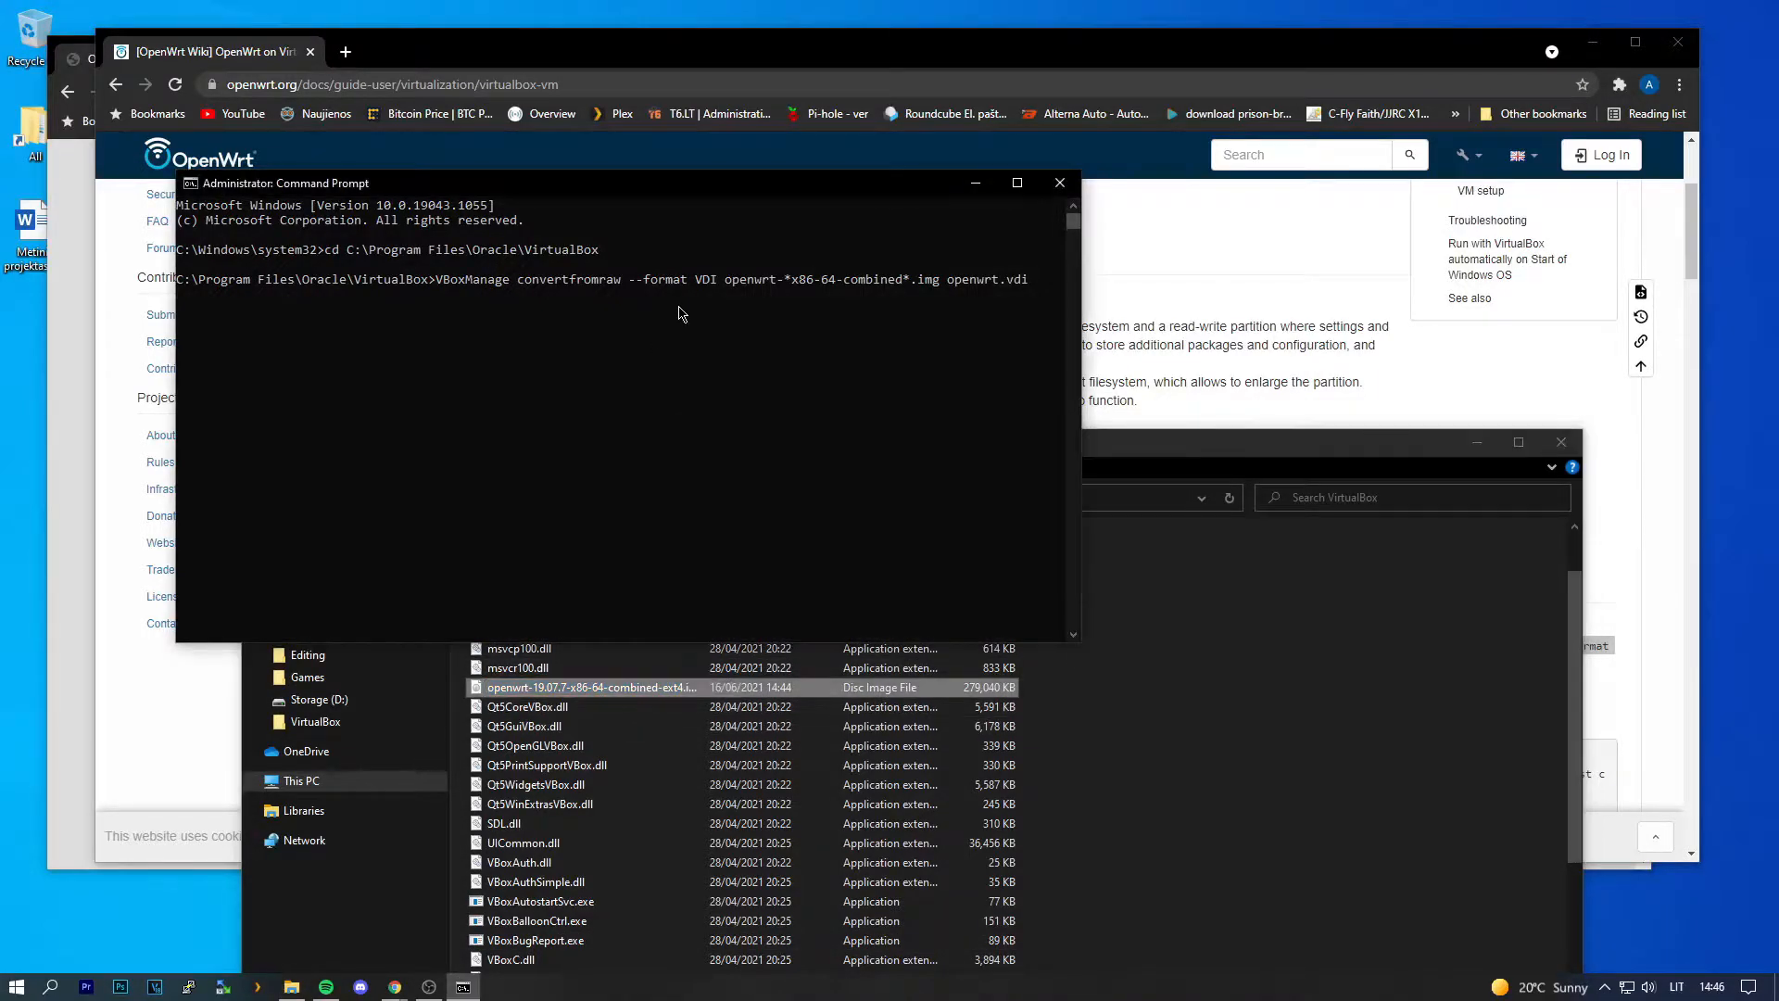
# Step: Replace the wildcard image name in the command with openwrt-19.07.7-x86-64-combined-ext4.img and run the conversion to openwrt.vdi
pyautogui.press('BackSpace')
pyautogui.press('BackSpace')
pyautogui.press('BackSpace')
pyautogui.press('BackSpace')
pyautogui.press('BackSpace')
pyautogui.press('BackSpace')
pyautogui.press('BackSpace')
pyautogui.press('BackSpace')
pyautogui.press('BackSpace')
pyautogui.press('BackSpace')
pyautogui.press('BackSpace')
pyautogui.press('BackSpace')
pyautogui.press('BackSpace')
pyautogui.press('BackSpace')
pyautogui.press('BackSpace')
pyautogui.press('BackSpace')
pyautogui.press('BackSpace')
pyautogui.press('BackSpace')
pyautogui.press('BackSpace')
pyautogui.press('BackSpace')
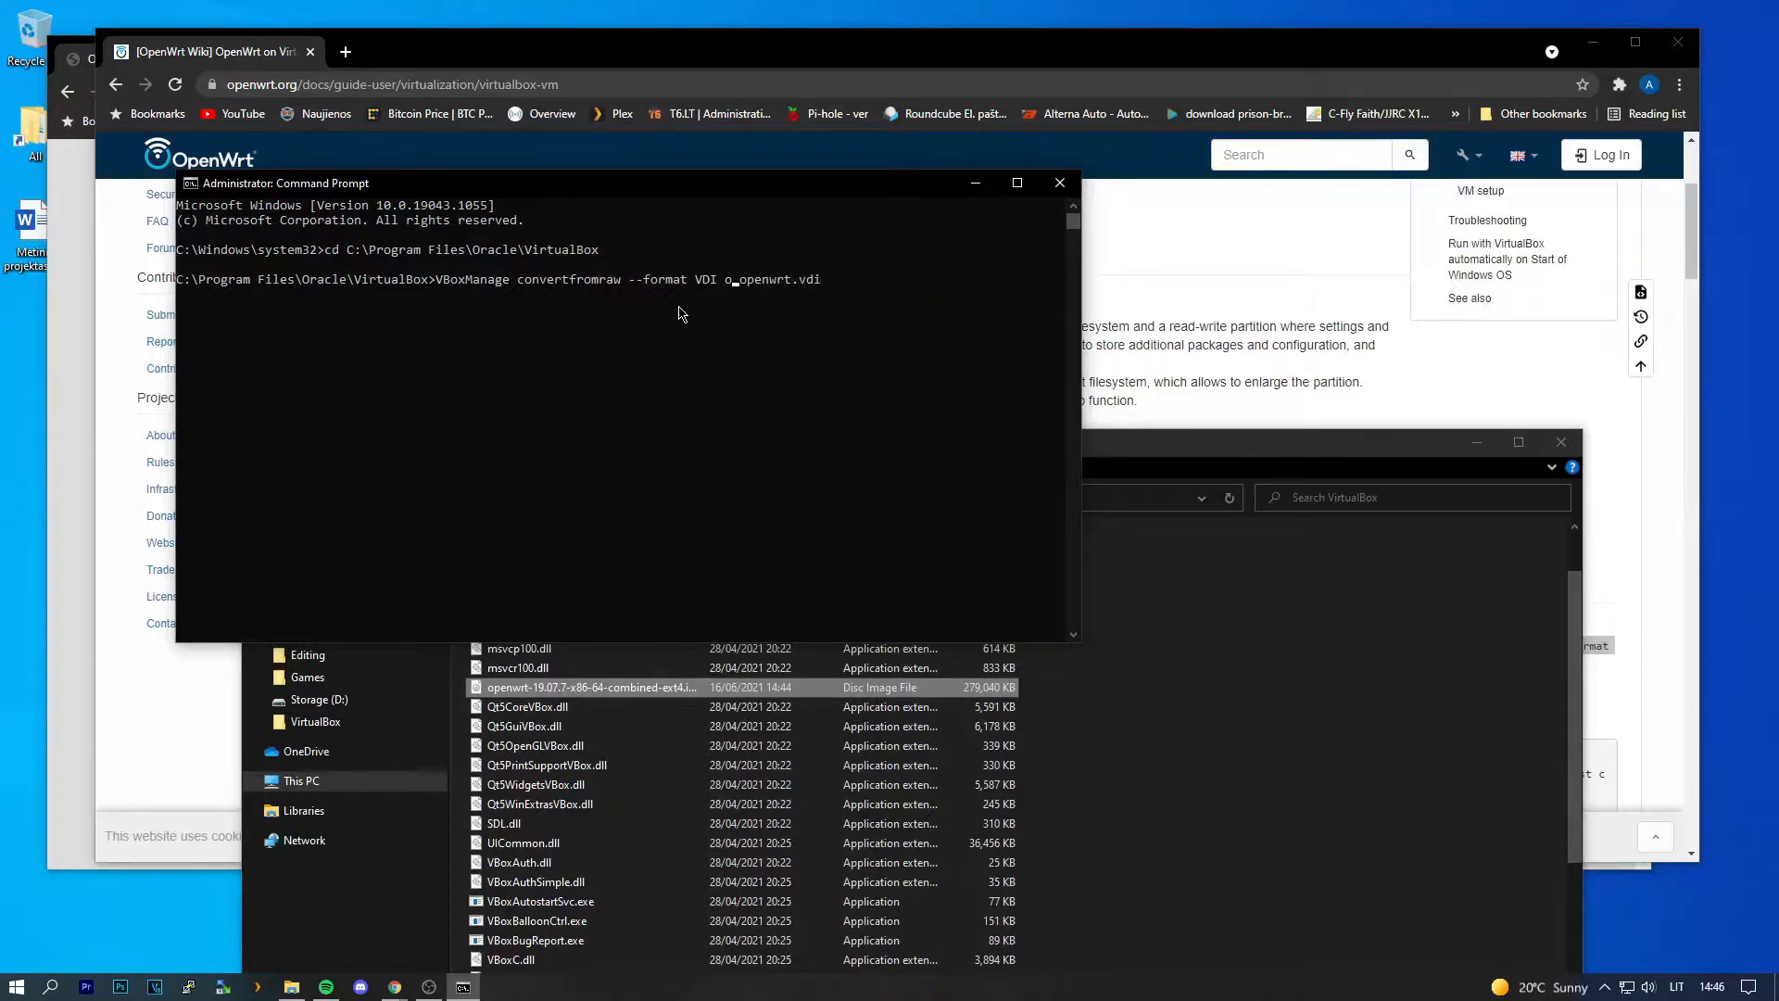
pyautogui.press('Tab')
pyautogui.press('Return')
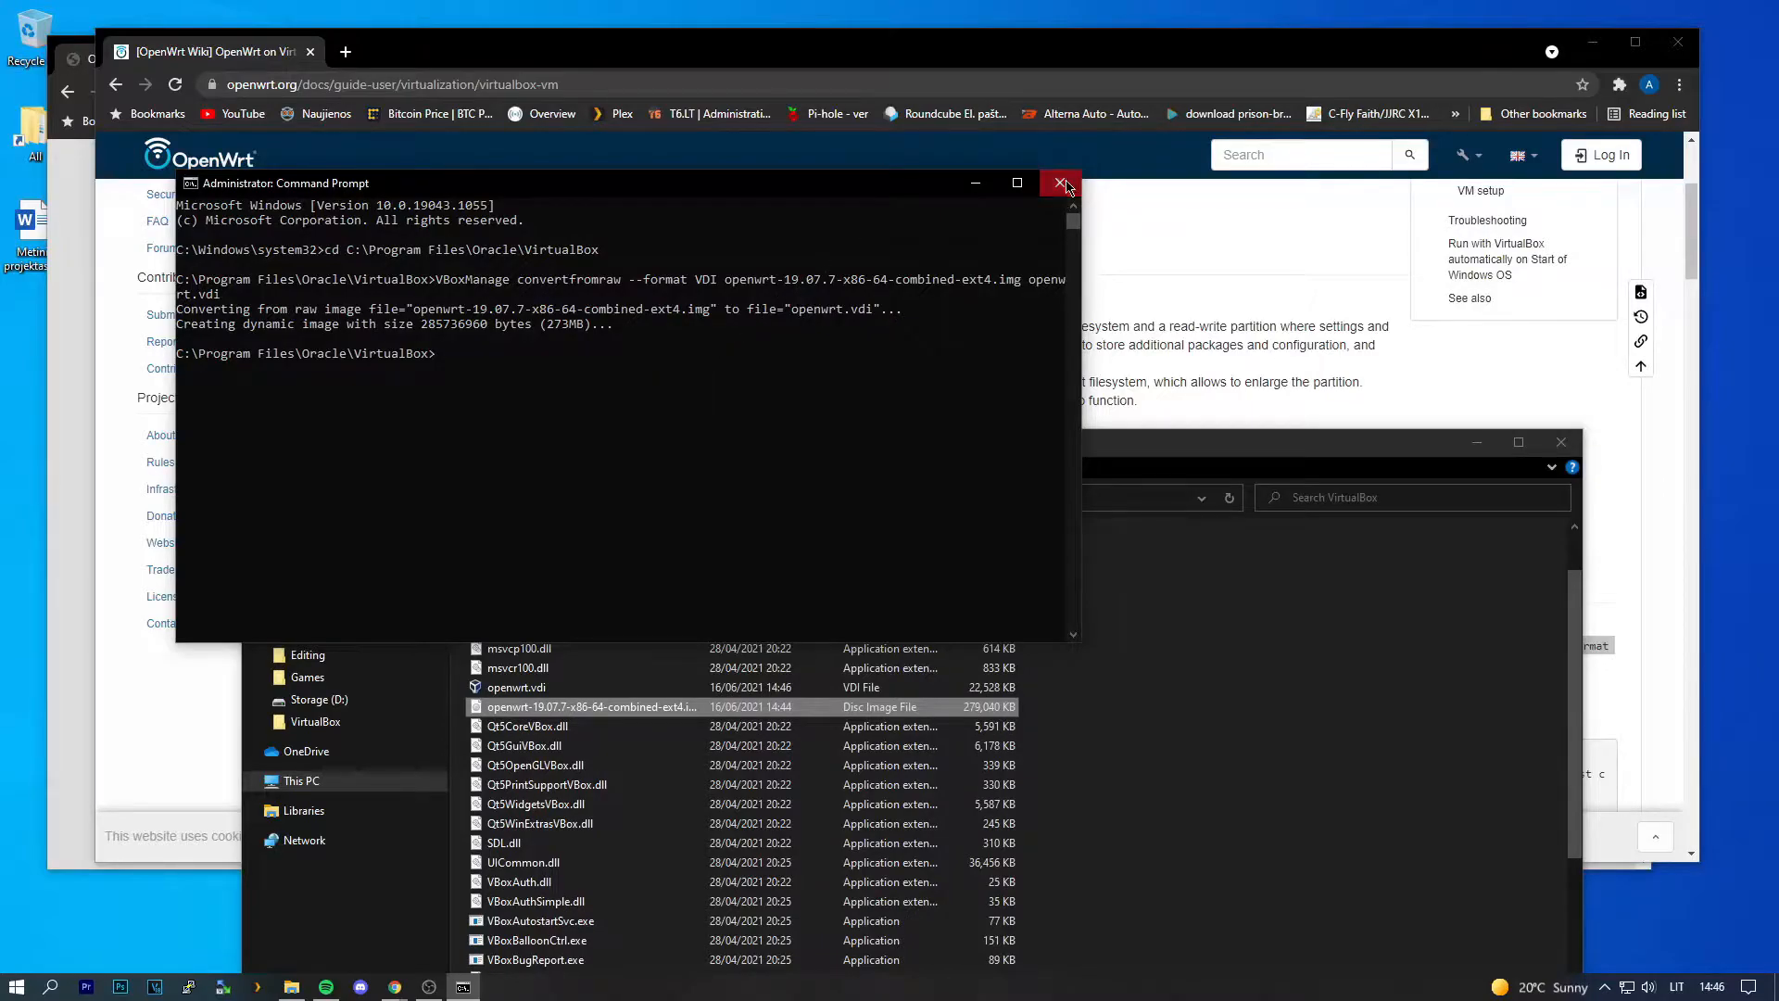
# Step: Close the Command Prompt and move openwrt.vdi from the VirtualBox folder to the desktop with administrator permission
pyautogui.click(1064, 185)
pyautogui.moveTo(617, 450); pyautogui.dragTo(690, 165)
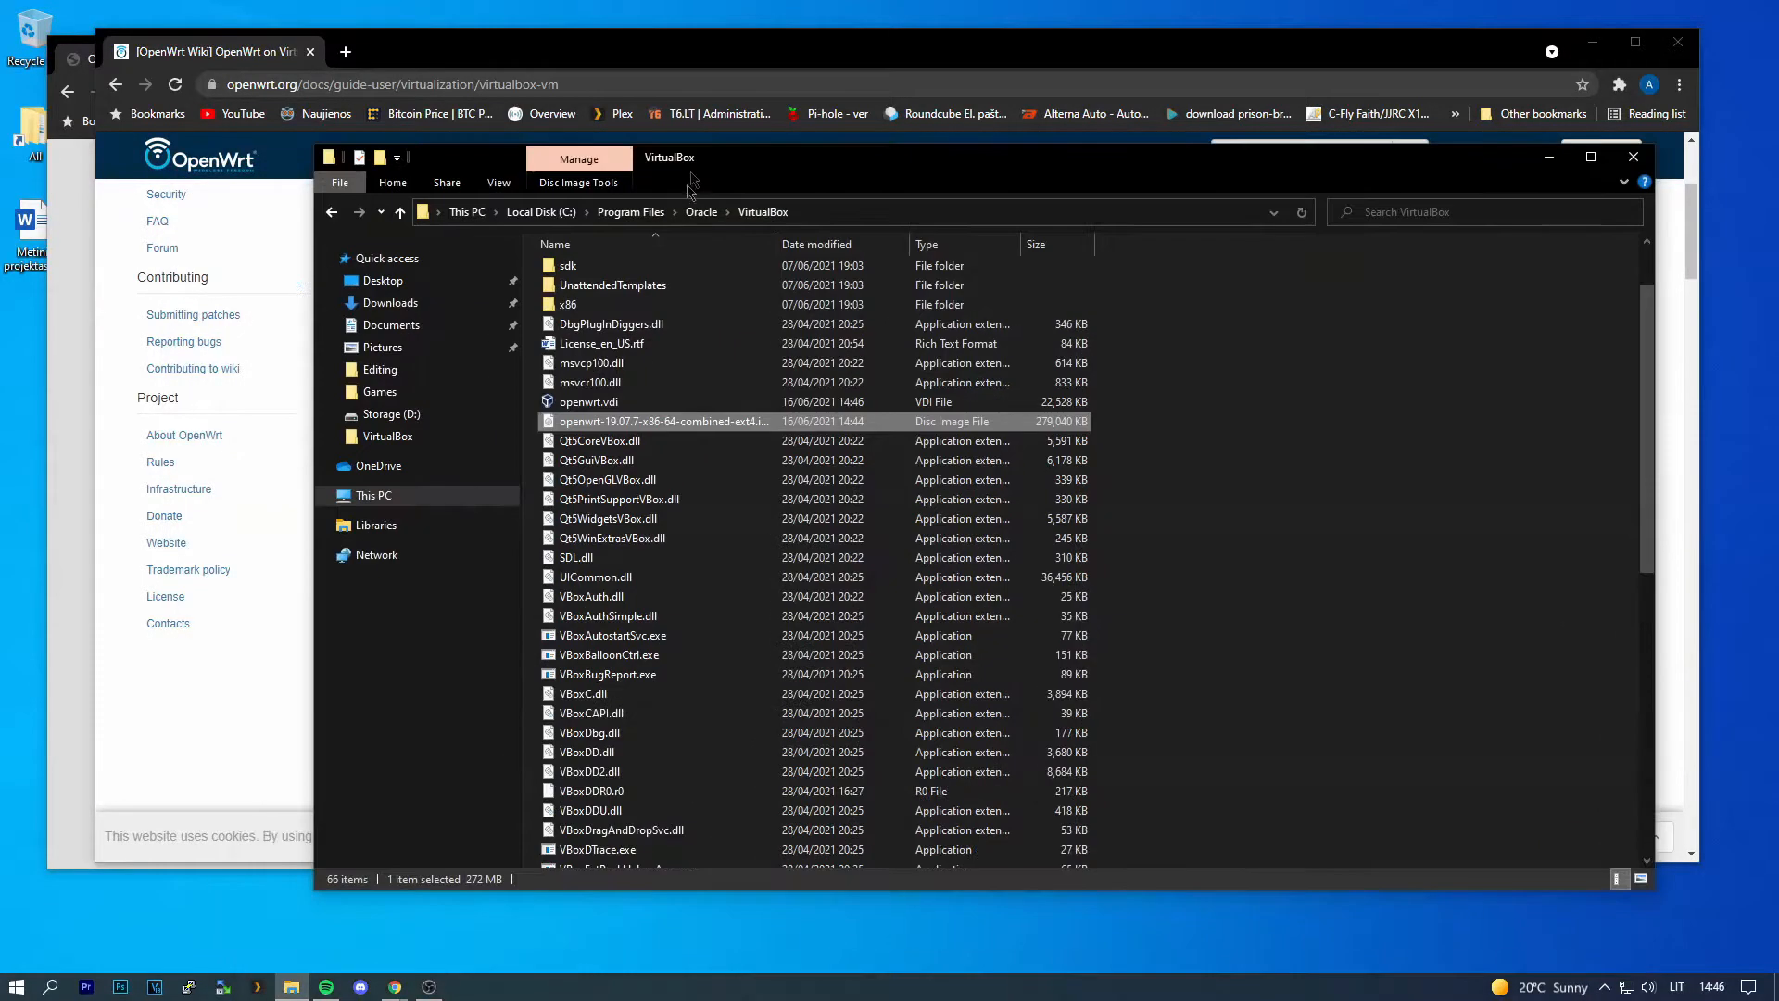
pyautogui.click(587, 404)
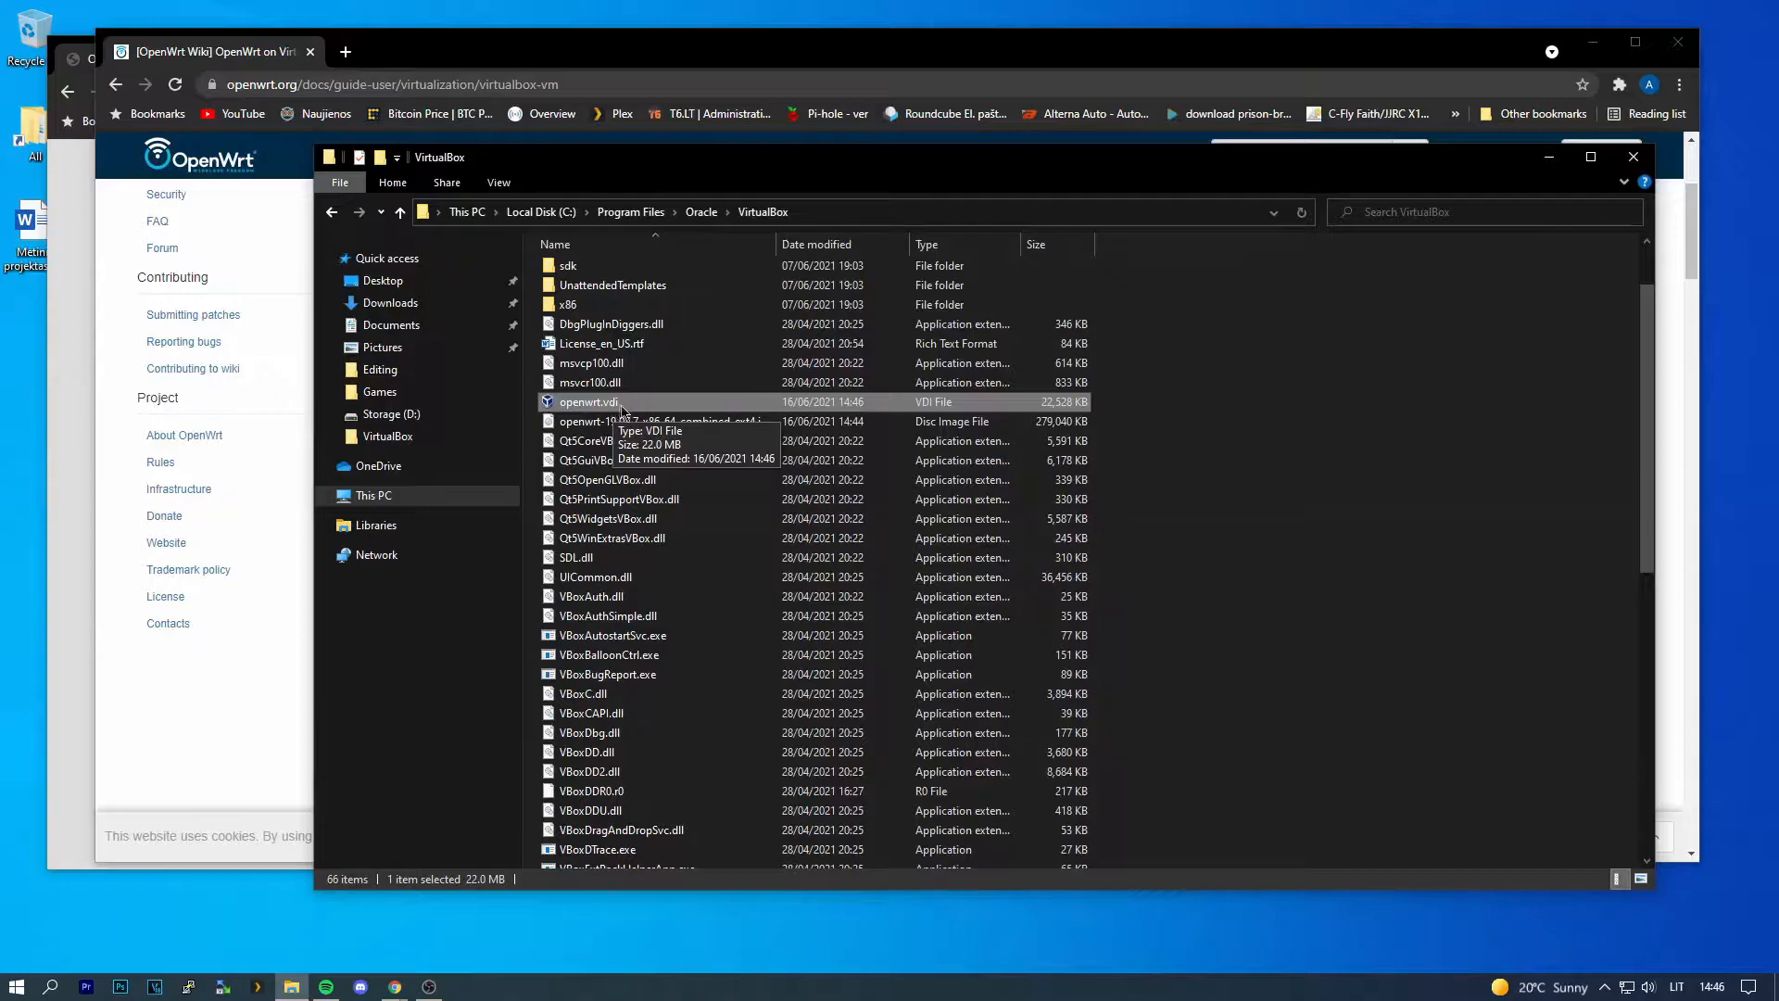
pyautogui.moveTo(615, 408); pyautogui.dragTo(688, 951)
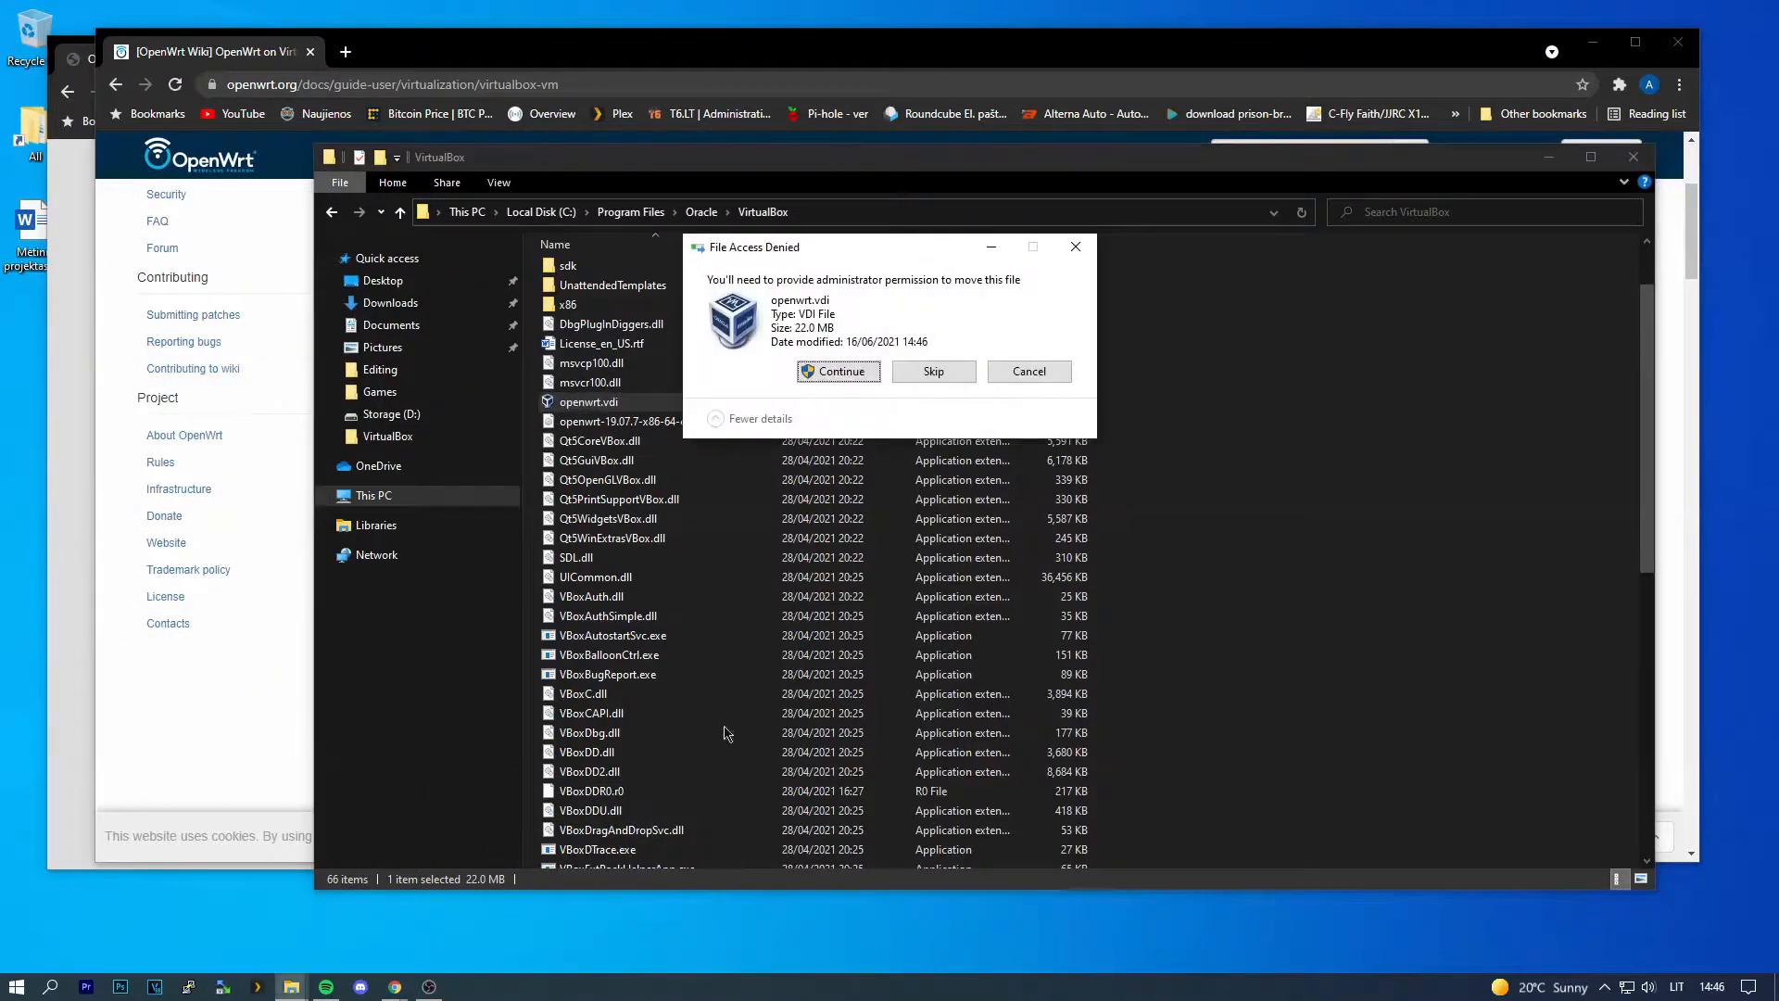
pyautogui.click(809, 382)
# Step: Delete the raw image openwrt-19.07.7-x86-64-combined-ext4.img from the VirtualBox program folder
pyautogui.click(587, 406)
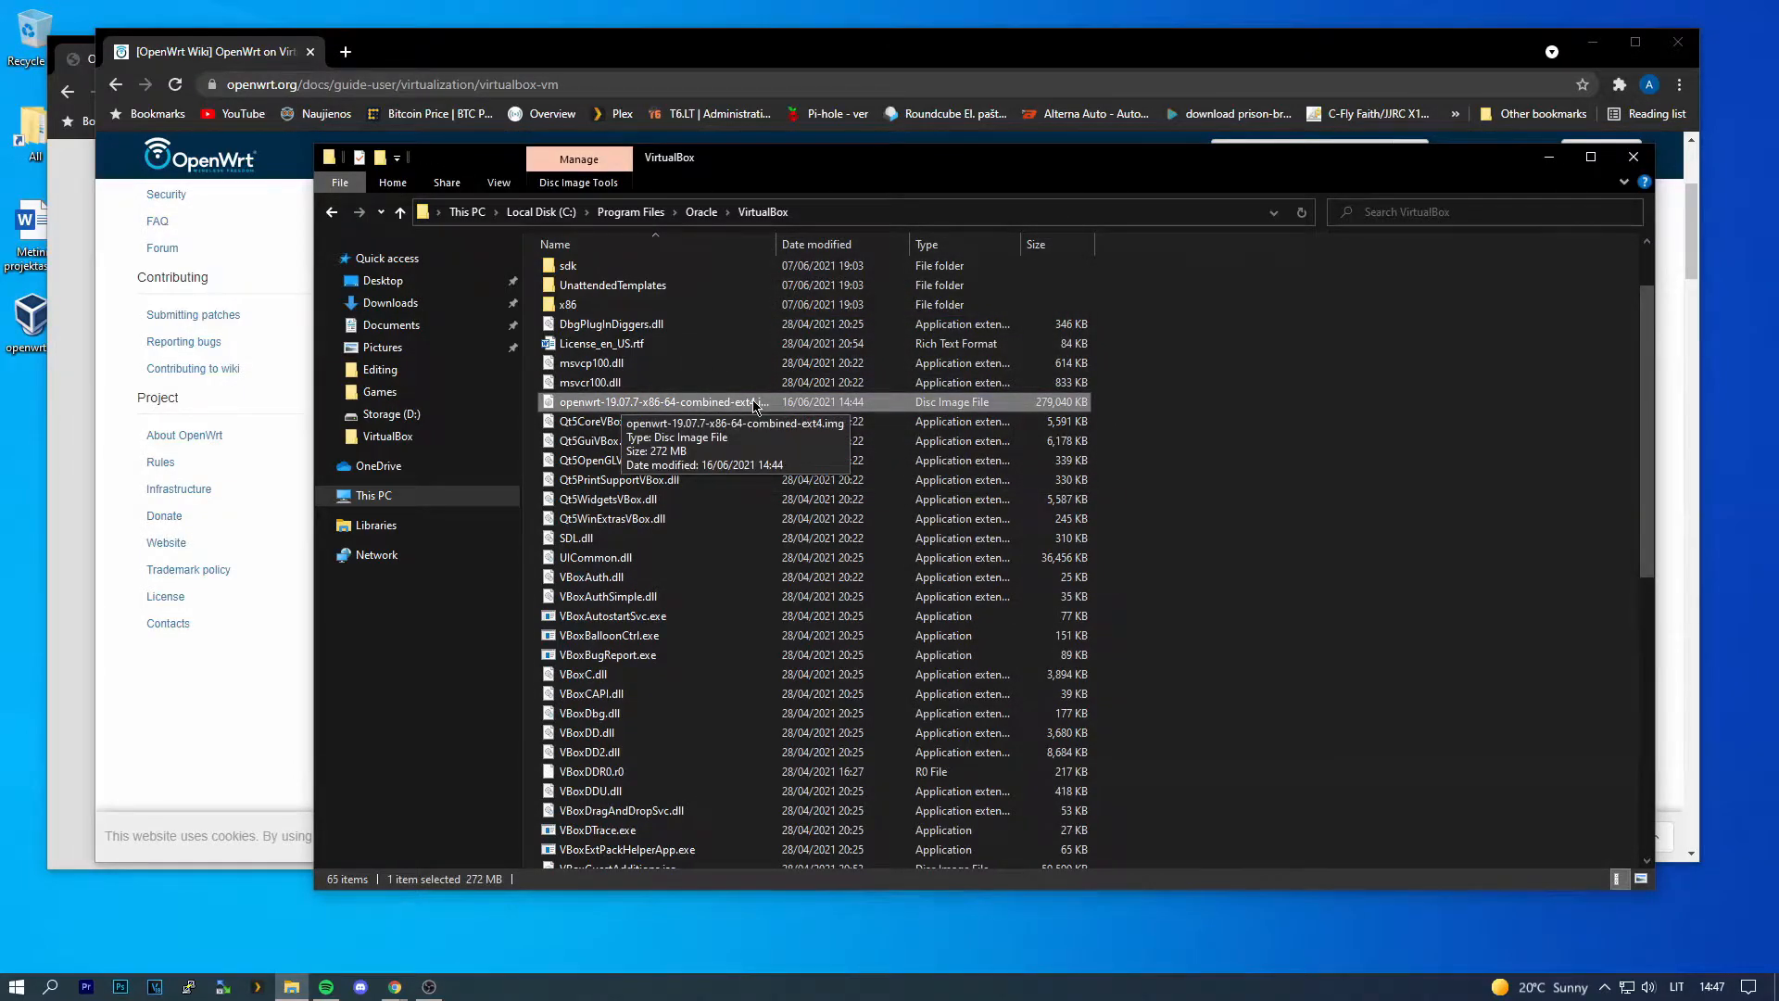
pyautogui.press('Delete')
pyautogui.click(820, 380)
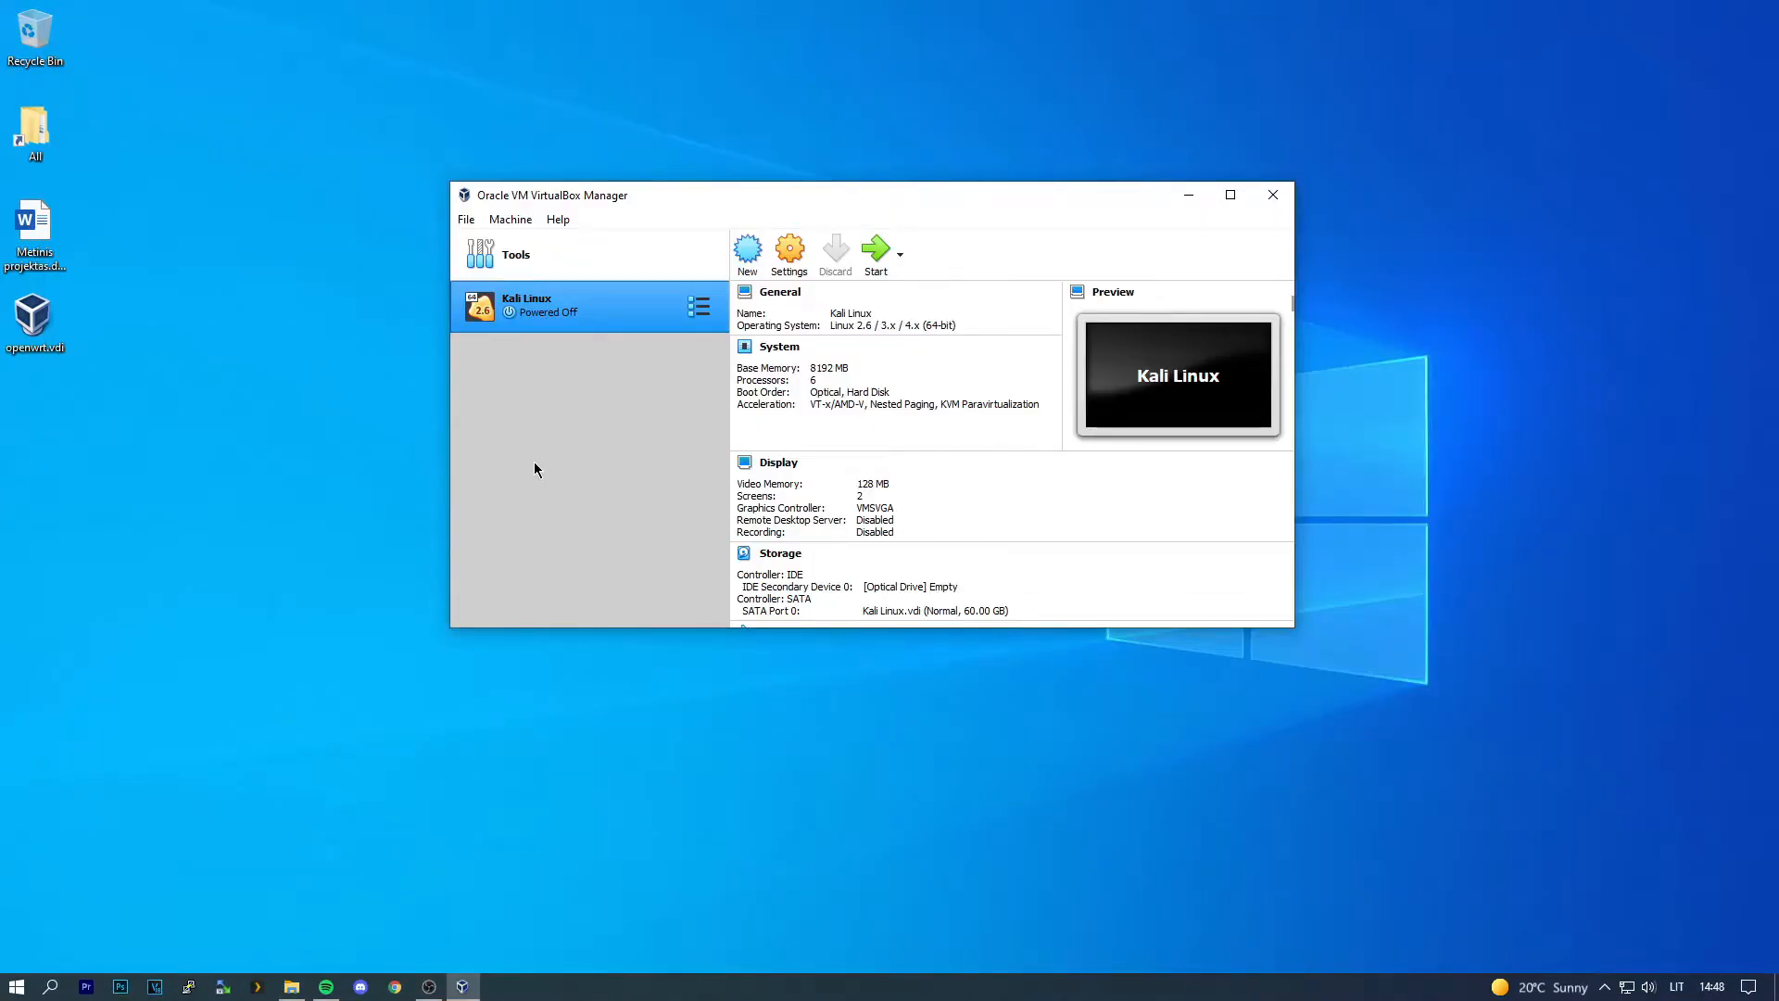
# Step: Start a new virtual machine in VirtualBox Manager, named Openwrt, with D:\VirtualBox as the machine folder
pyautogui.click(743, 253)
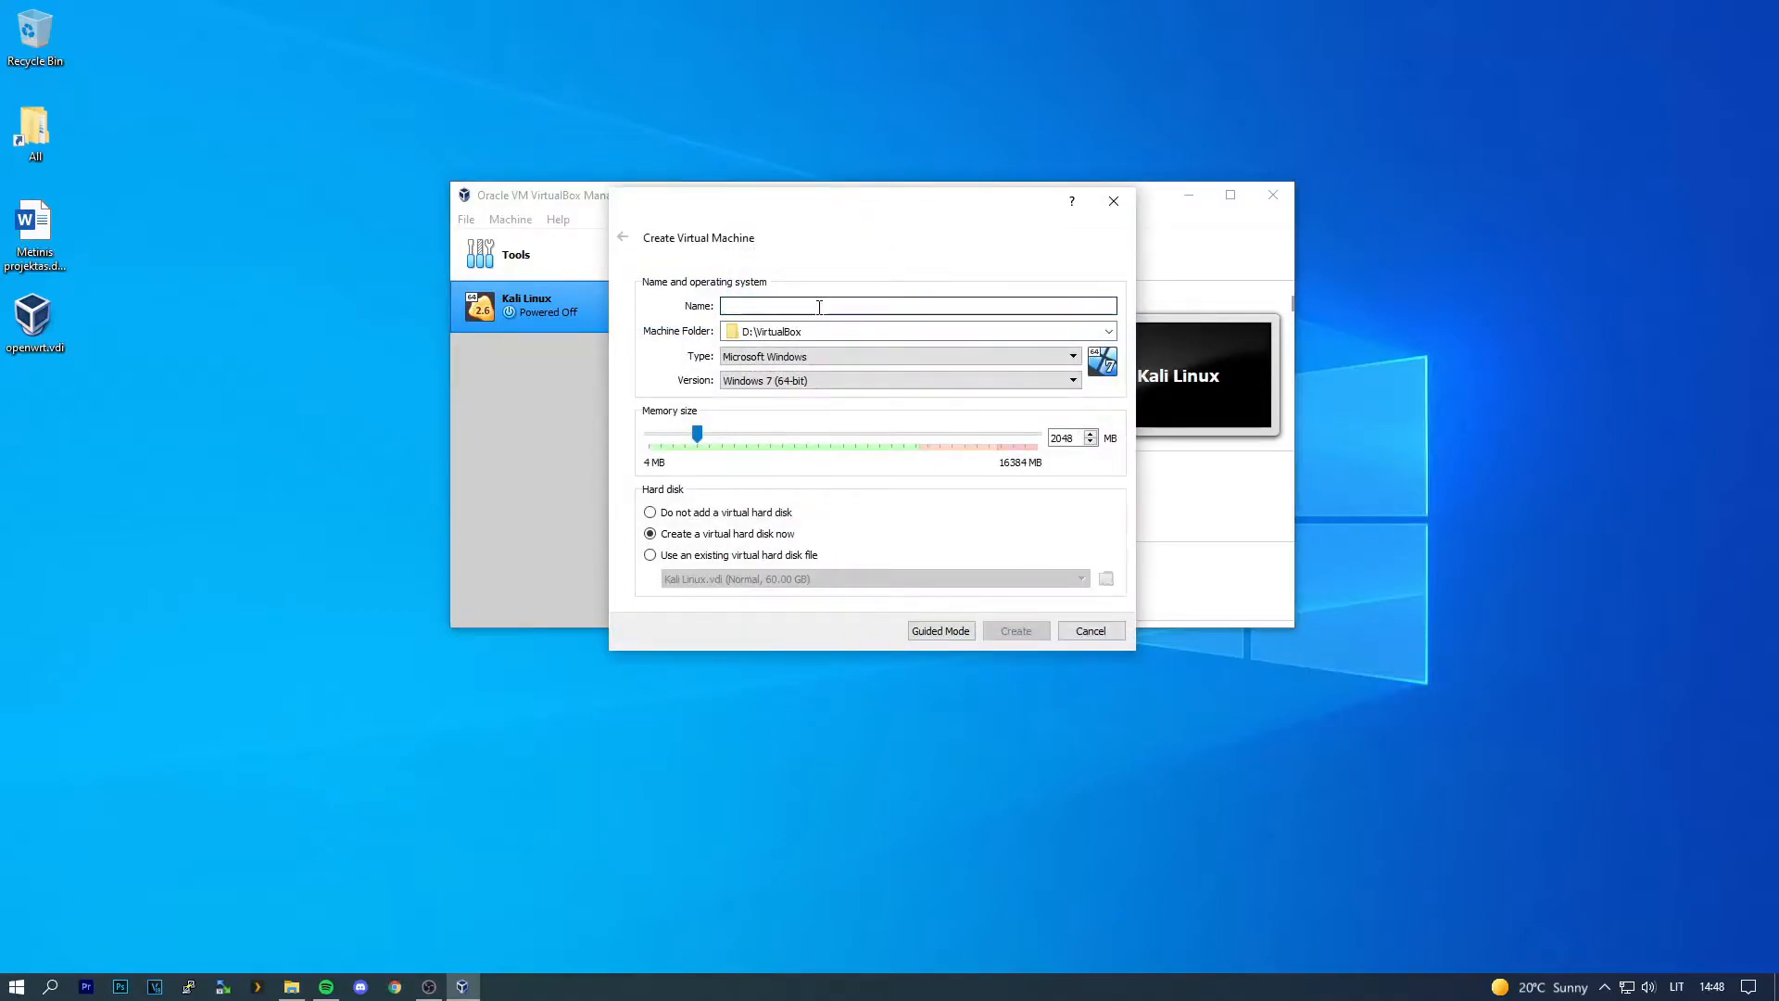
pyautogui.write('OPenwrt')
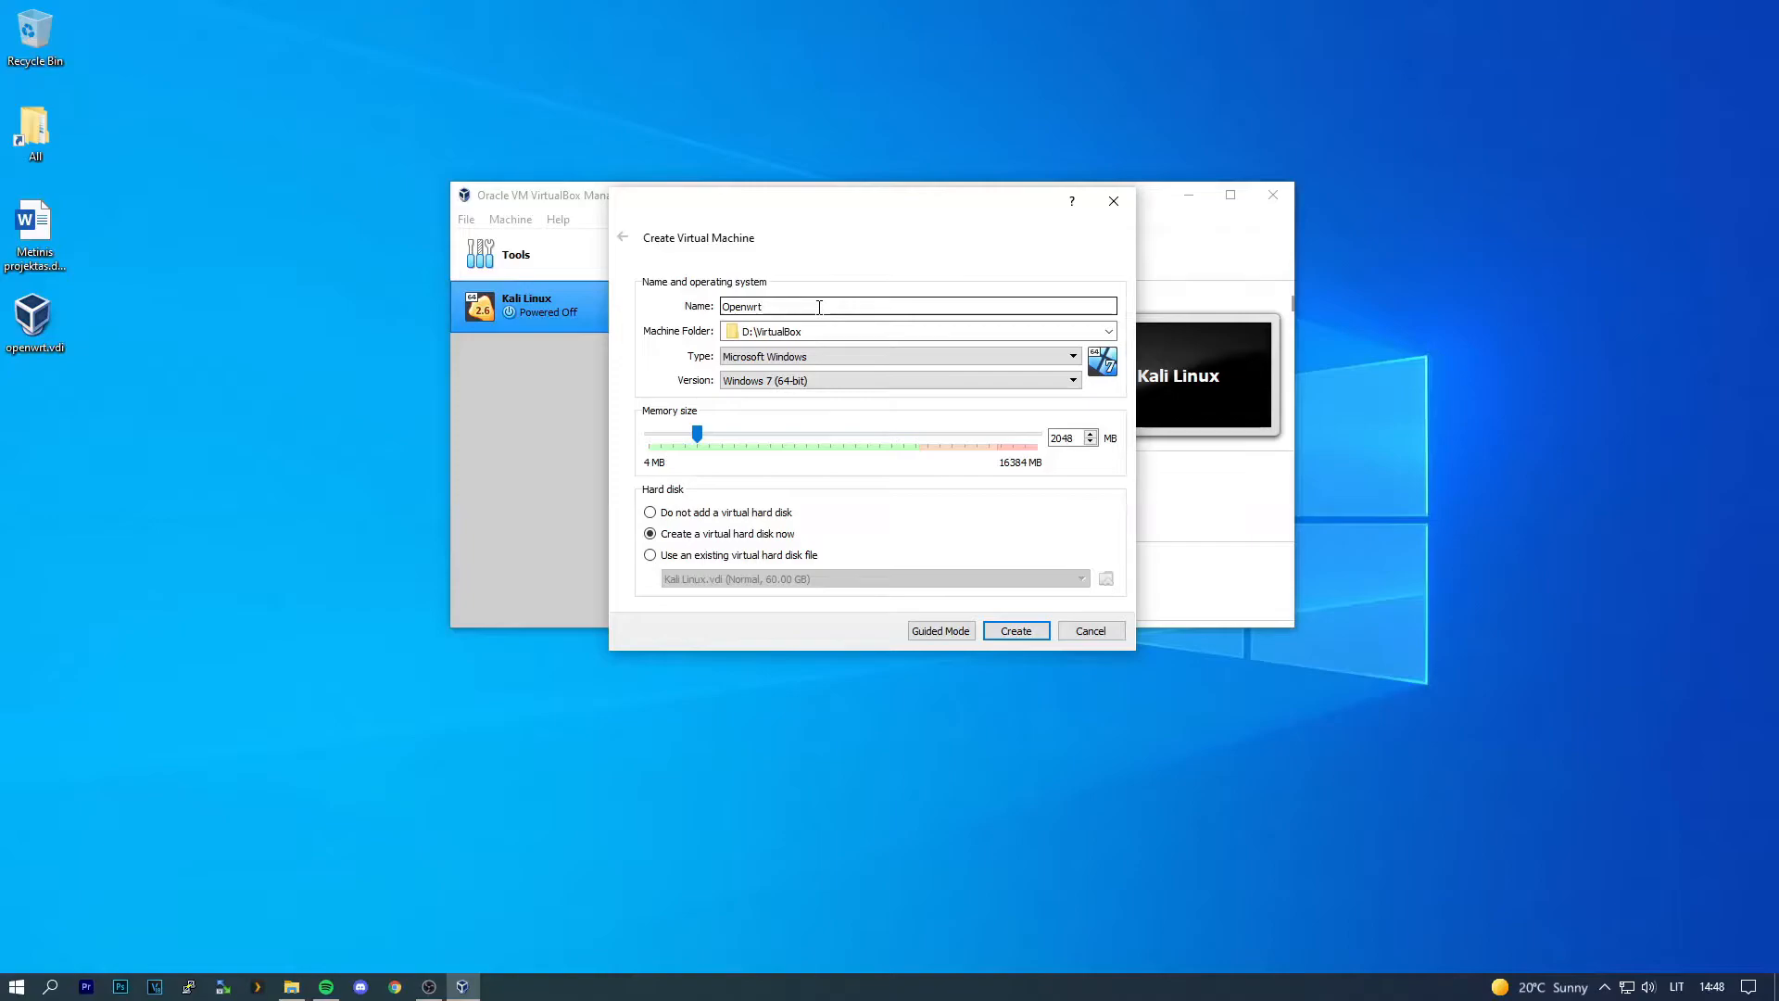
pyautogui.click(1106, 332)
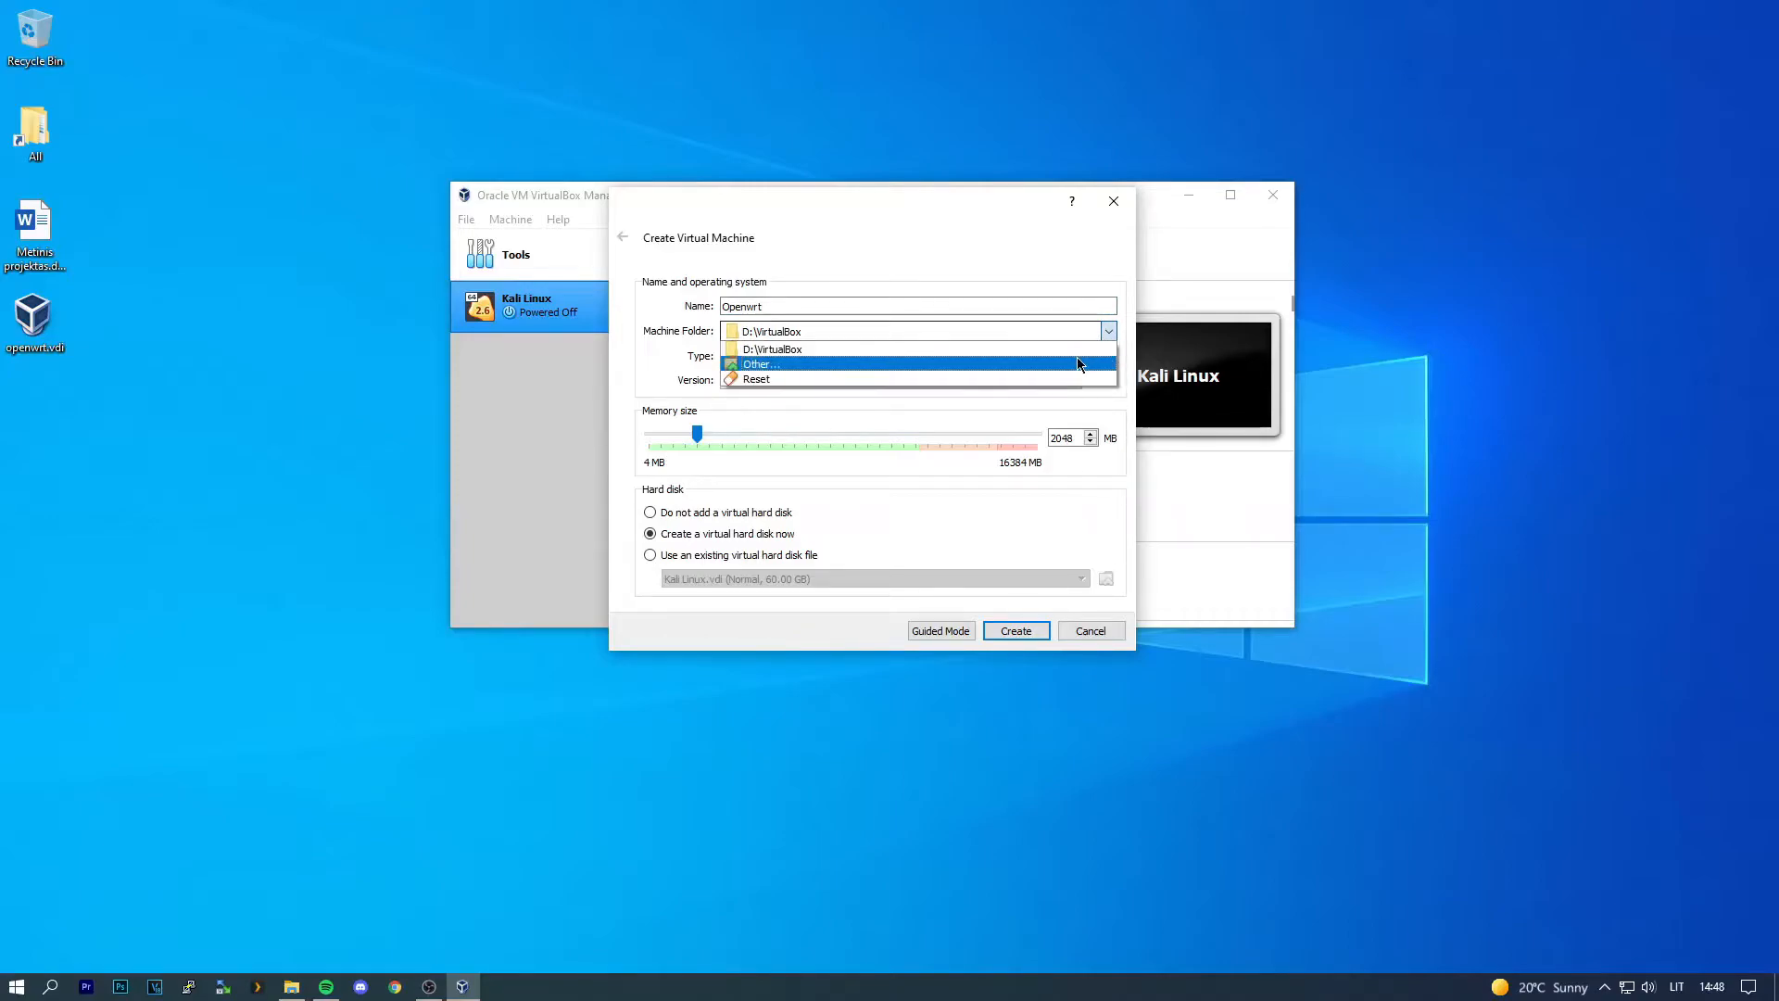
pyautogui.click(827, 348)
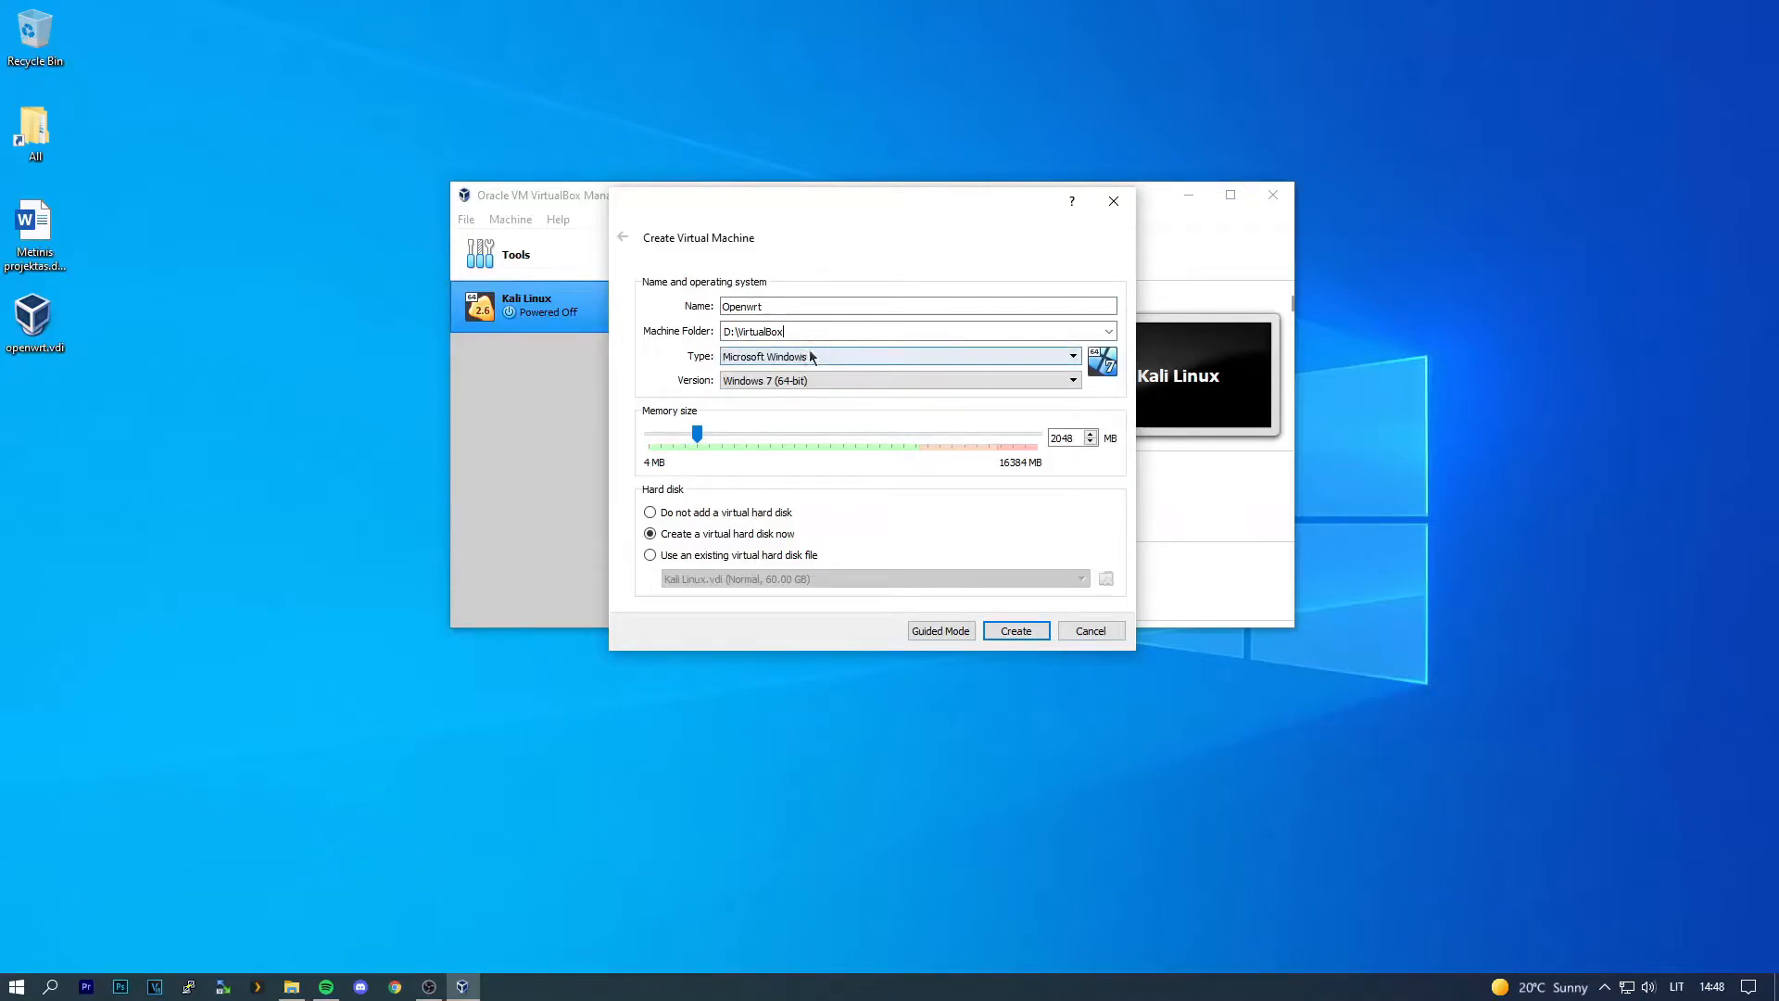
pyautogui.click(787, 331)
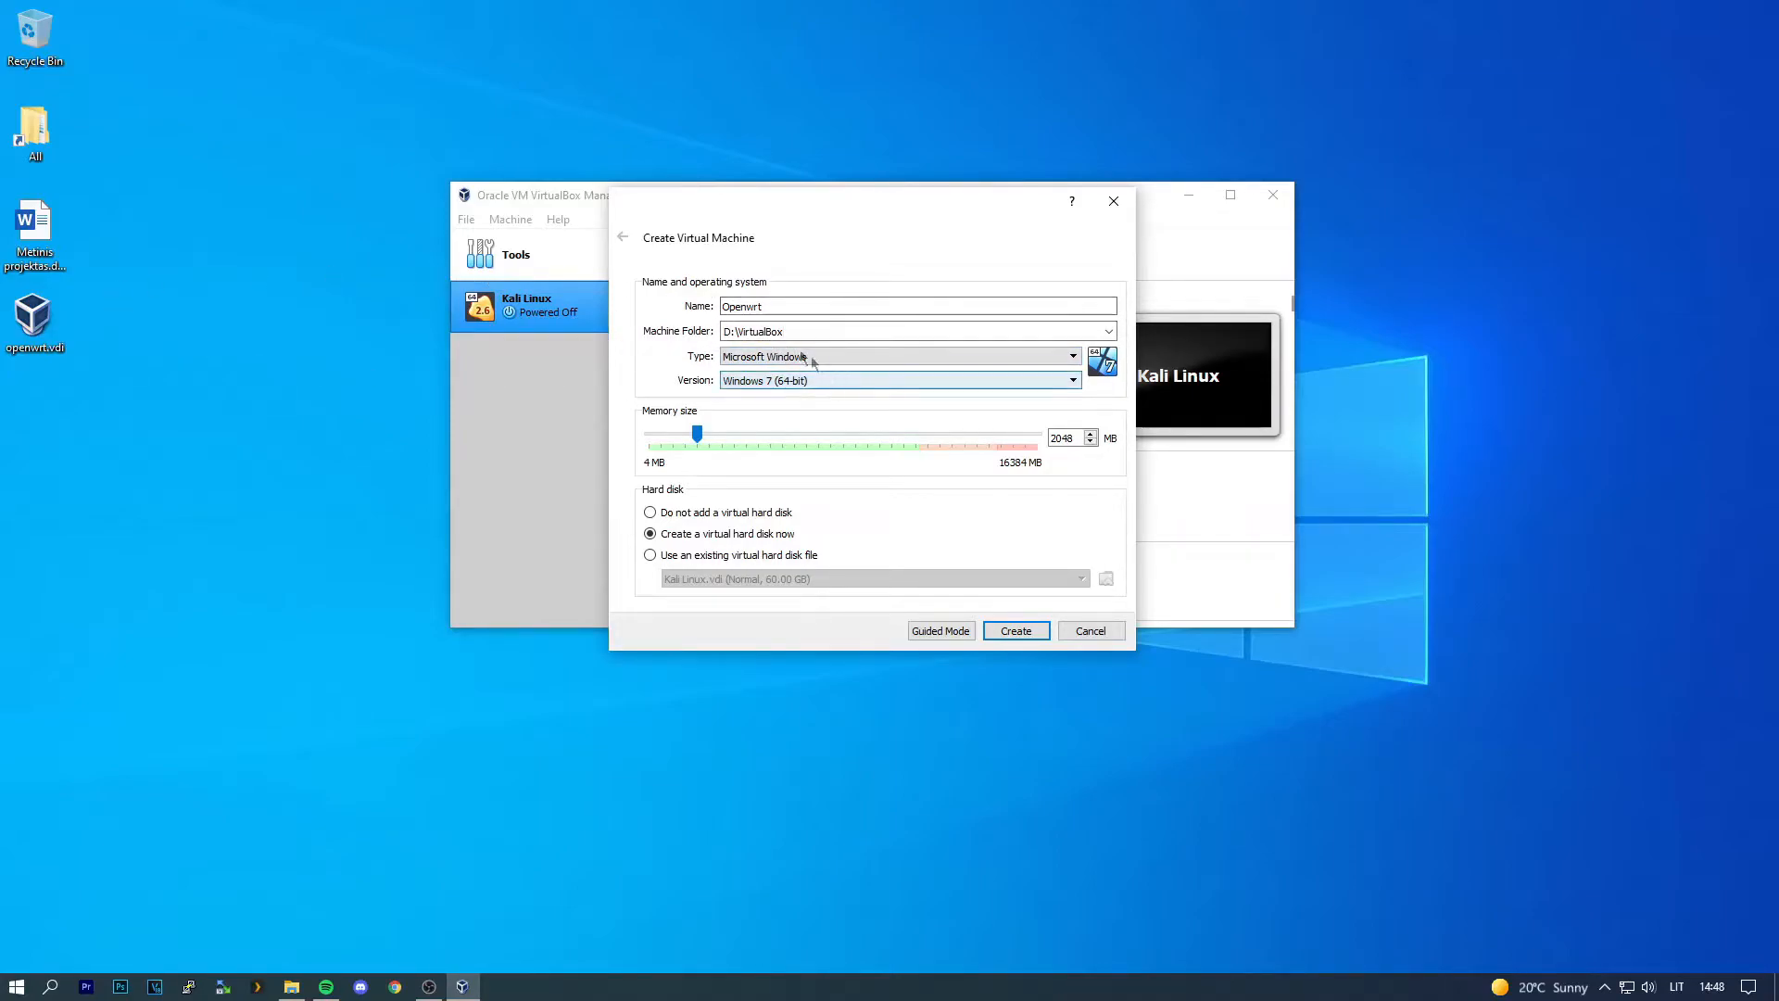
# Step: Set the new machine's operating system type to Linux and its version to Other Linux (64-bit)
pyautogui.click(880, 360)
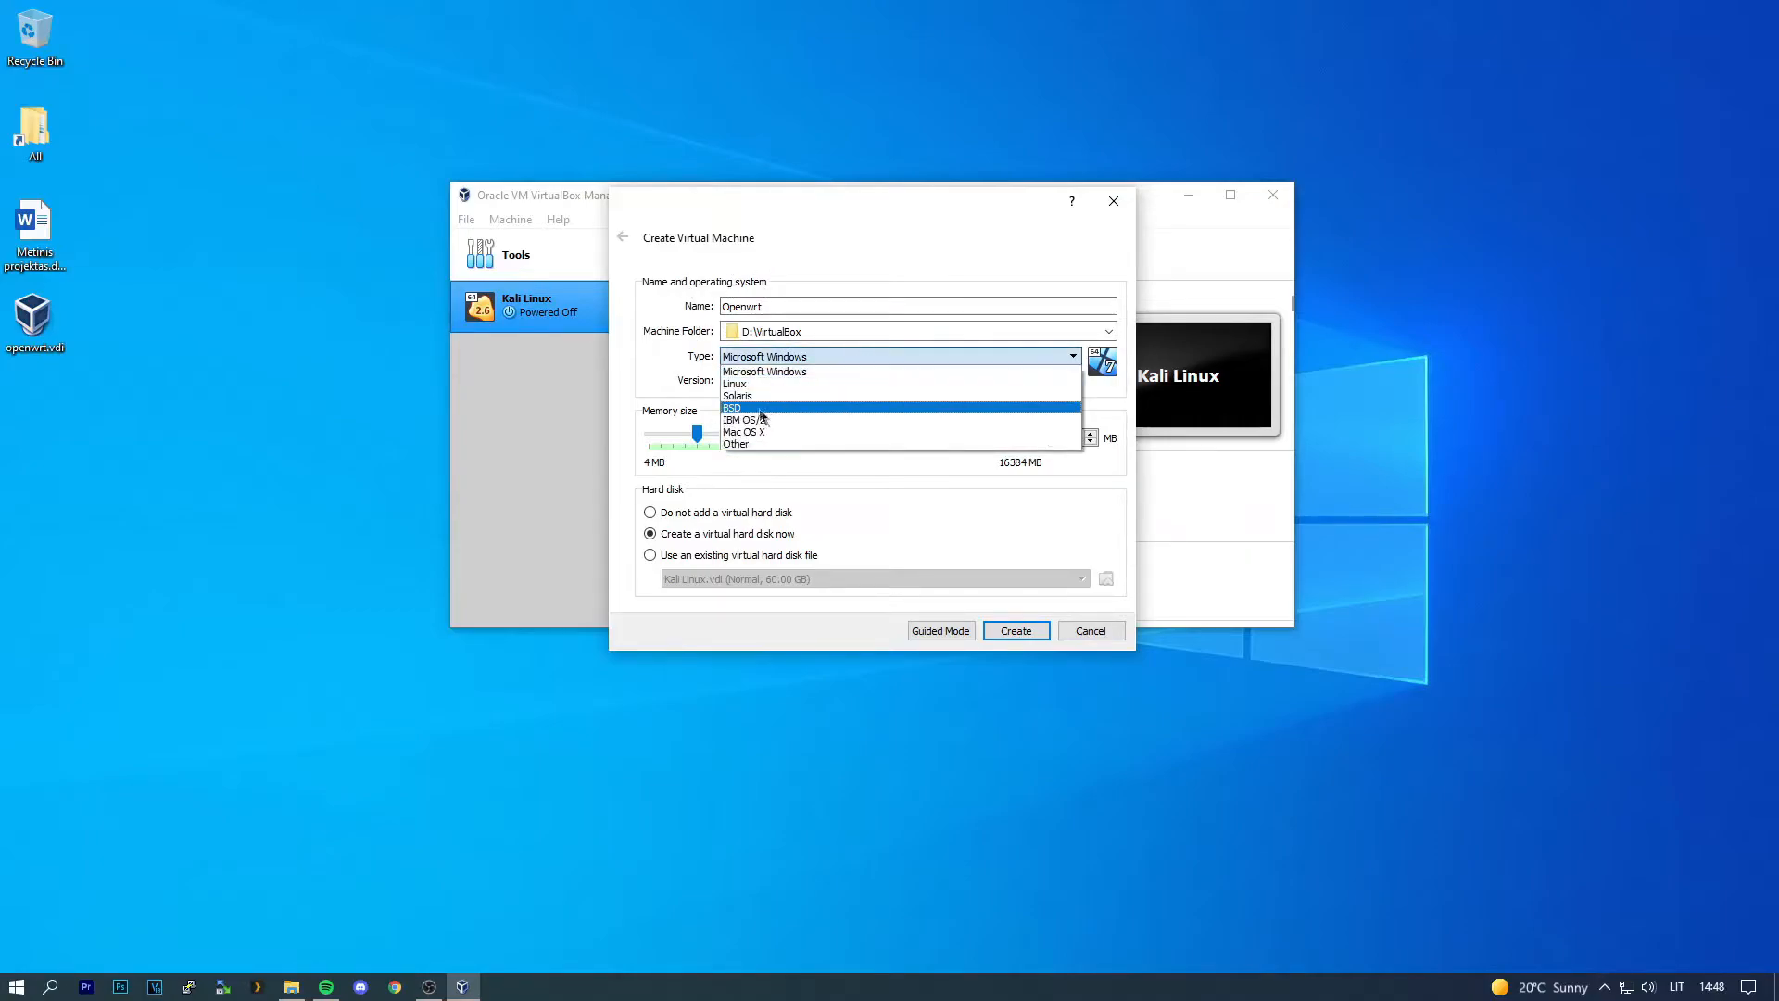
pyautogui.click(765, 381)
pyautogui.click(806, 382)
pyautogui.scroll(-6, 797, 471)
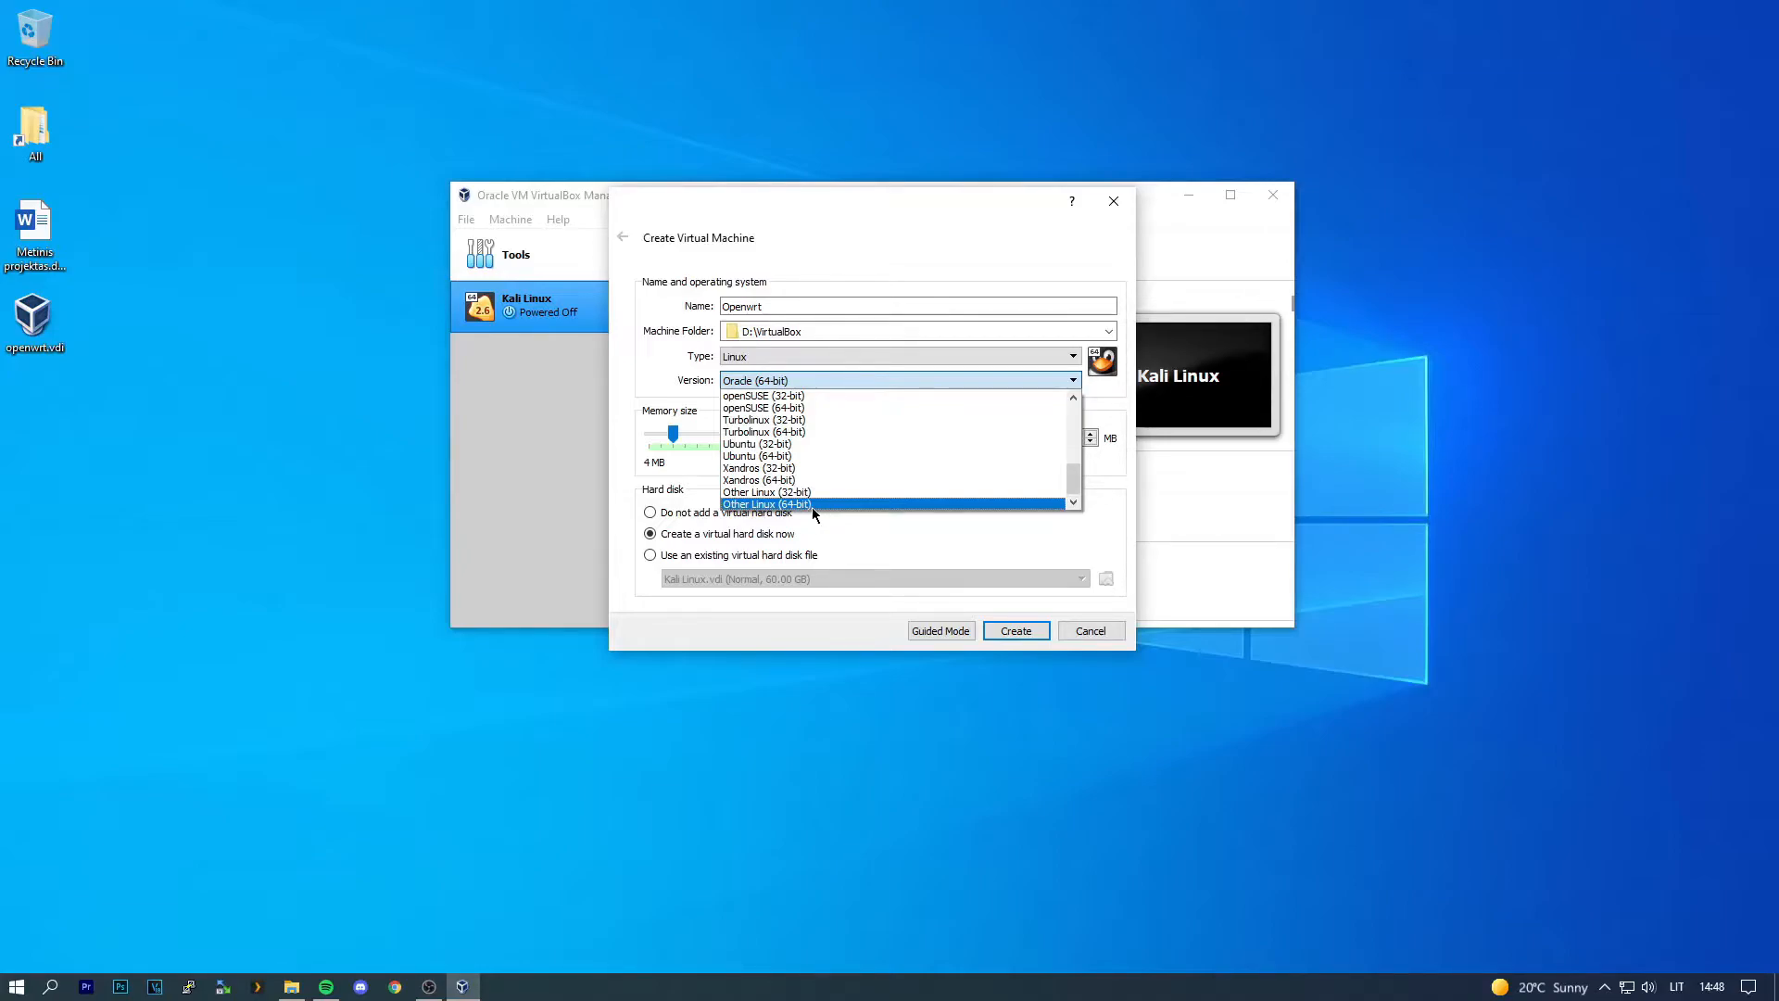
pyautogui.click(806, 505)
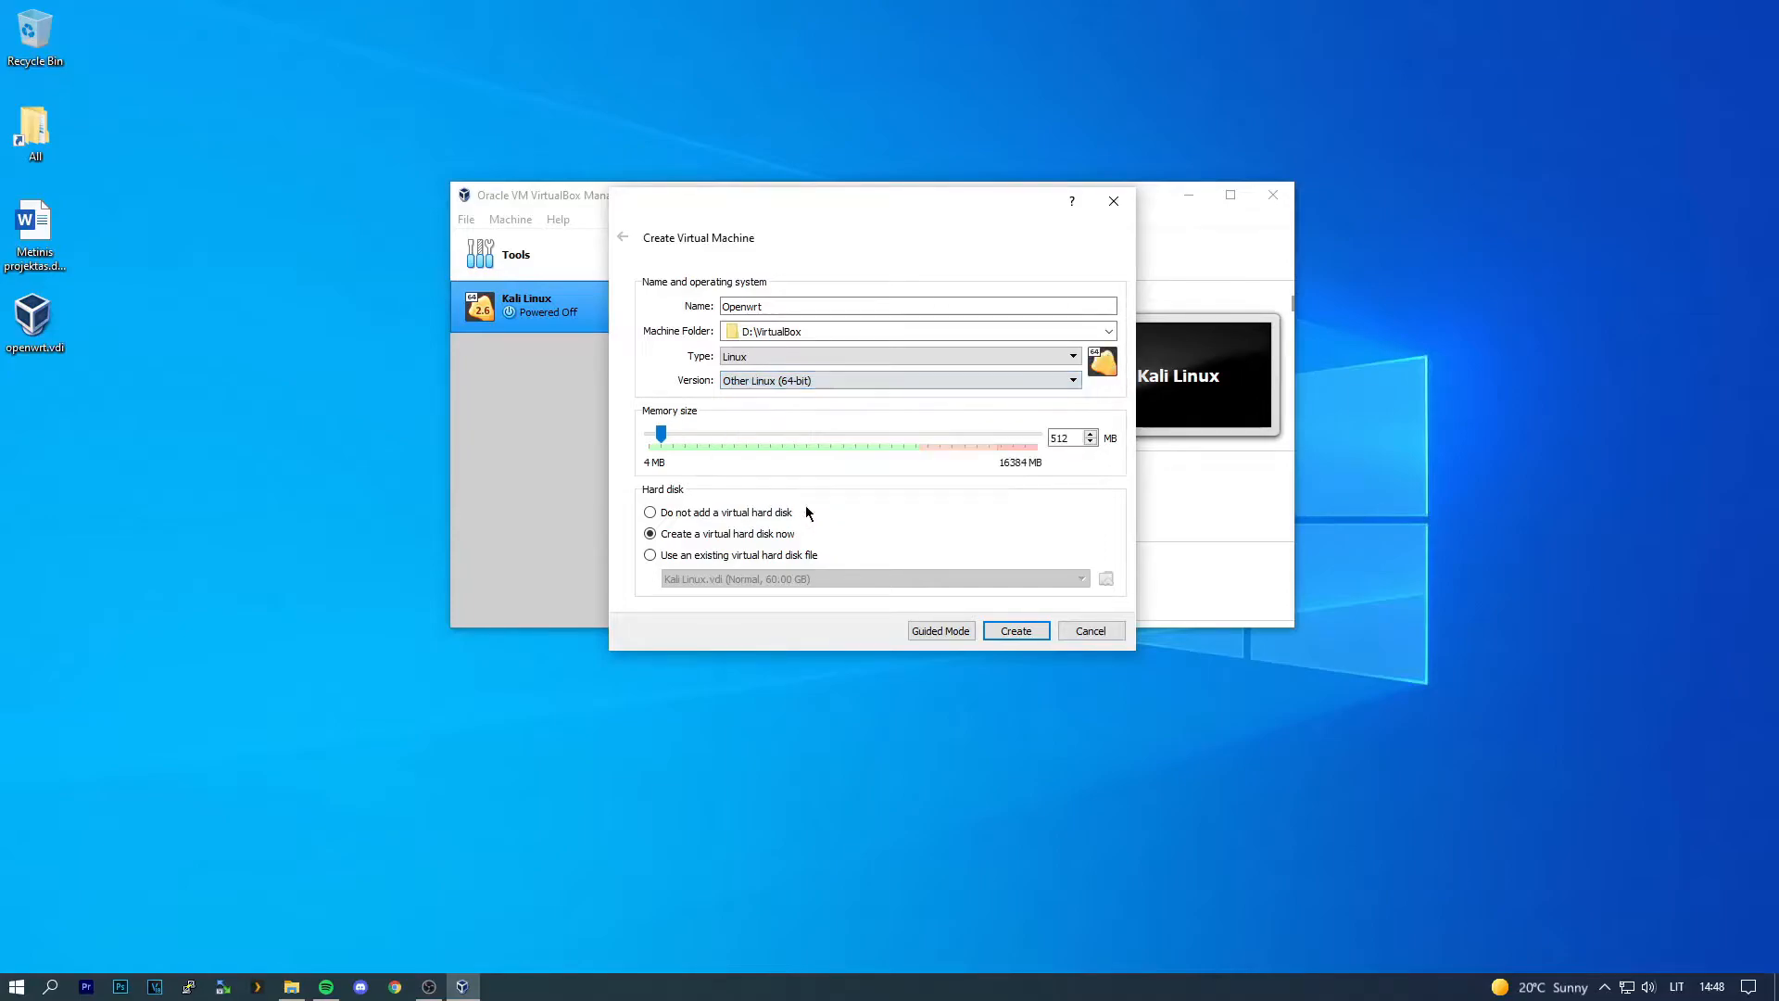
pyautogui.click(774, 387)
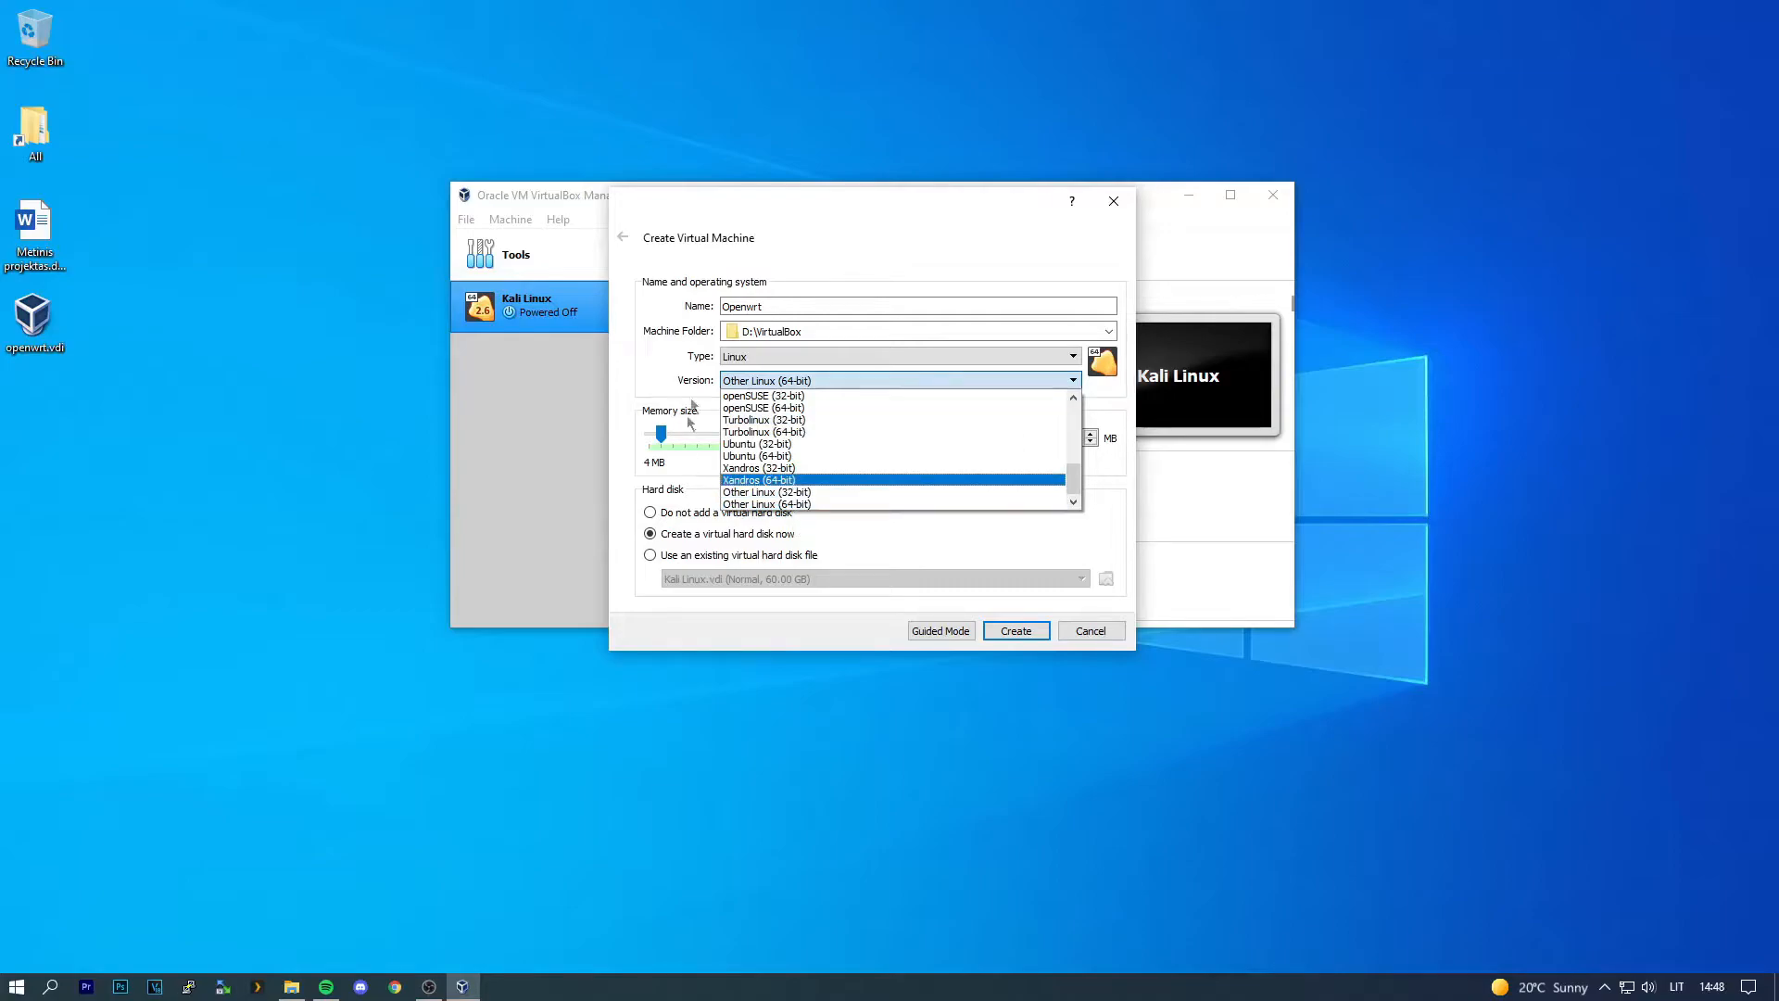
pyautogui.click(648, 363)
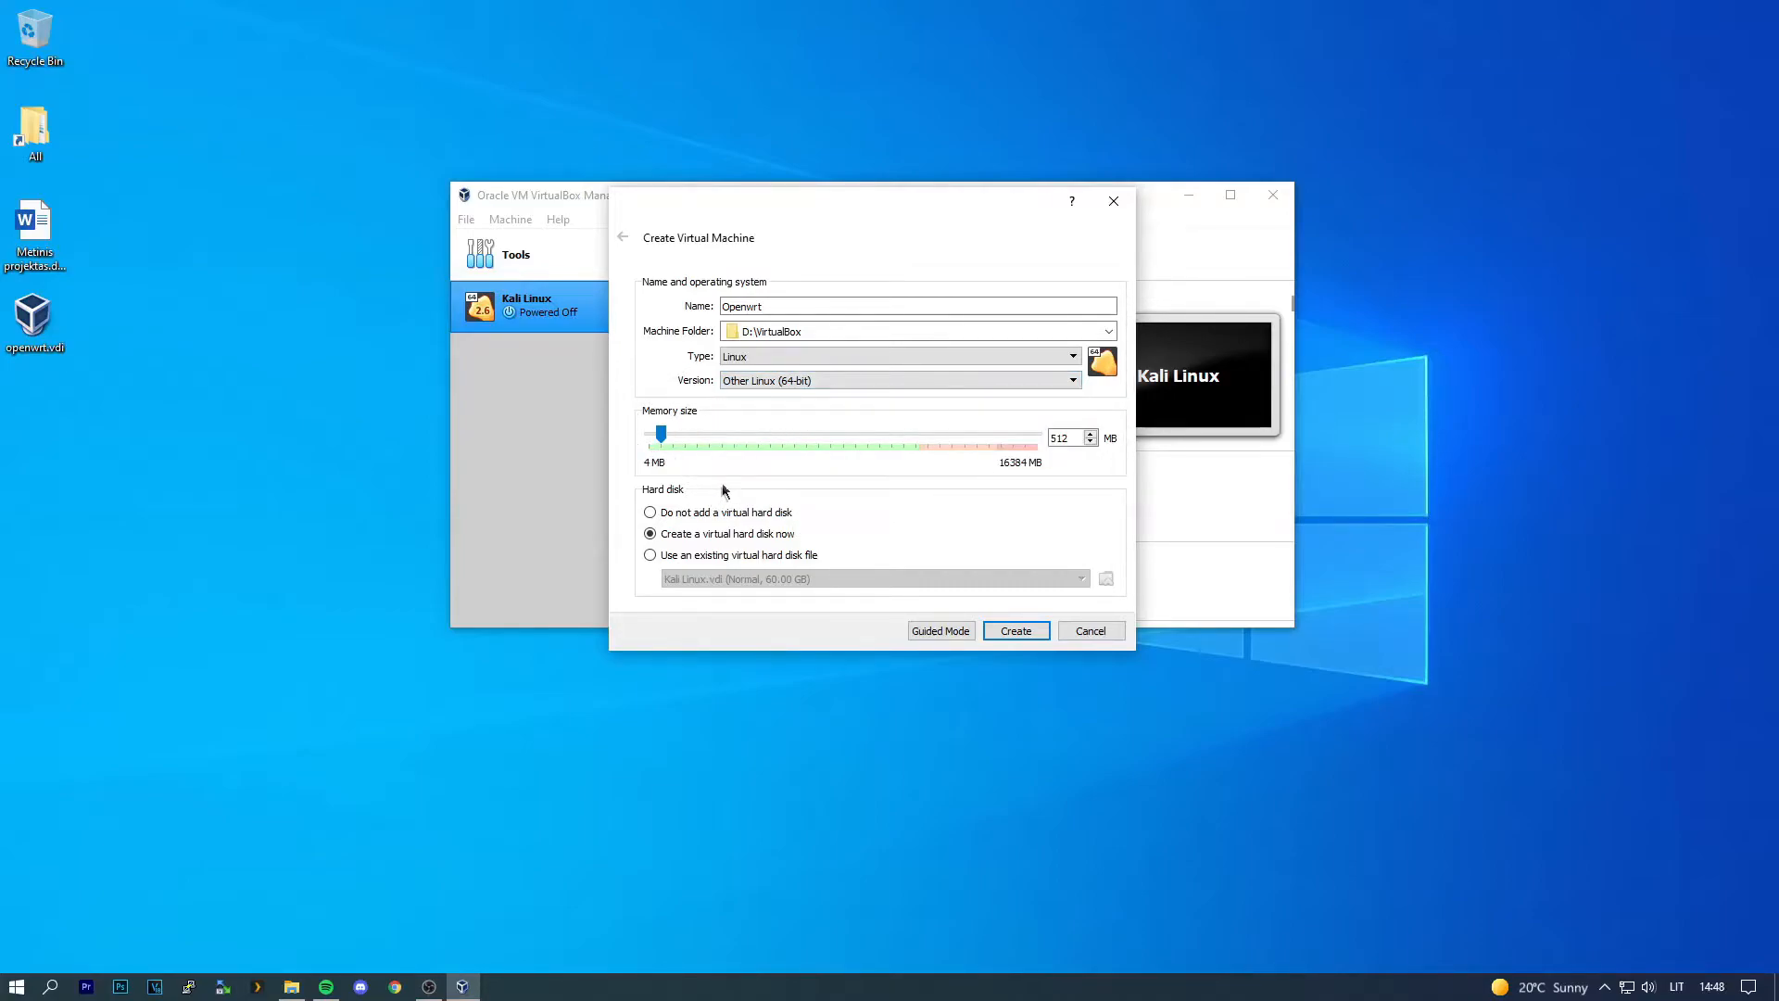
# Step: Set the machine's memory size to 64 MB and choose to use an existing virtual hard disk file
pyautogui.doubleClick(1063, 437)
pyautogui.write('64')
pyautogui.click(702, 556)
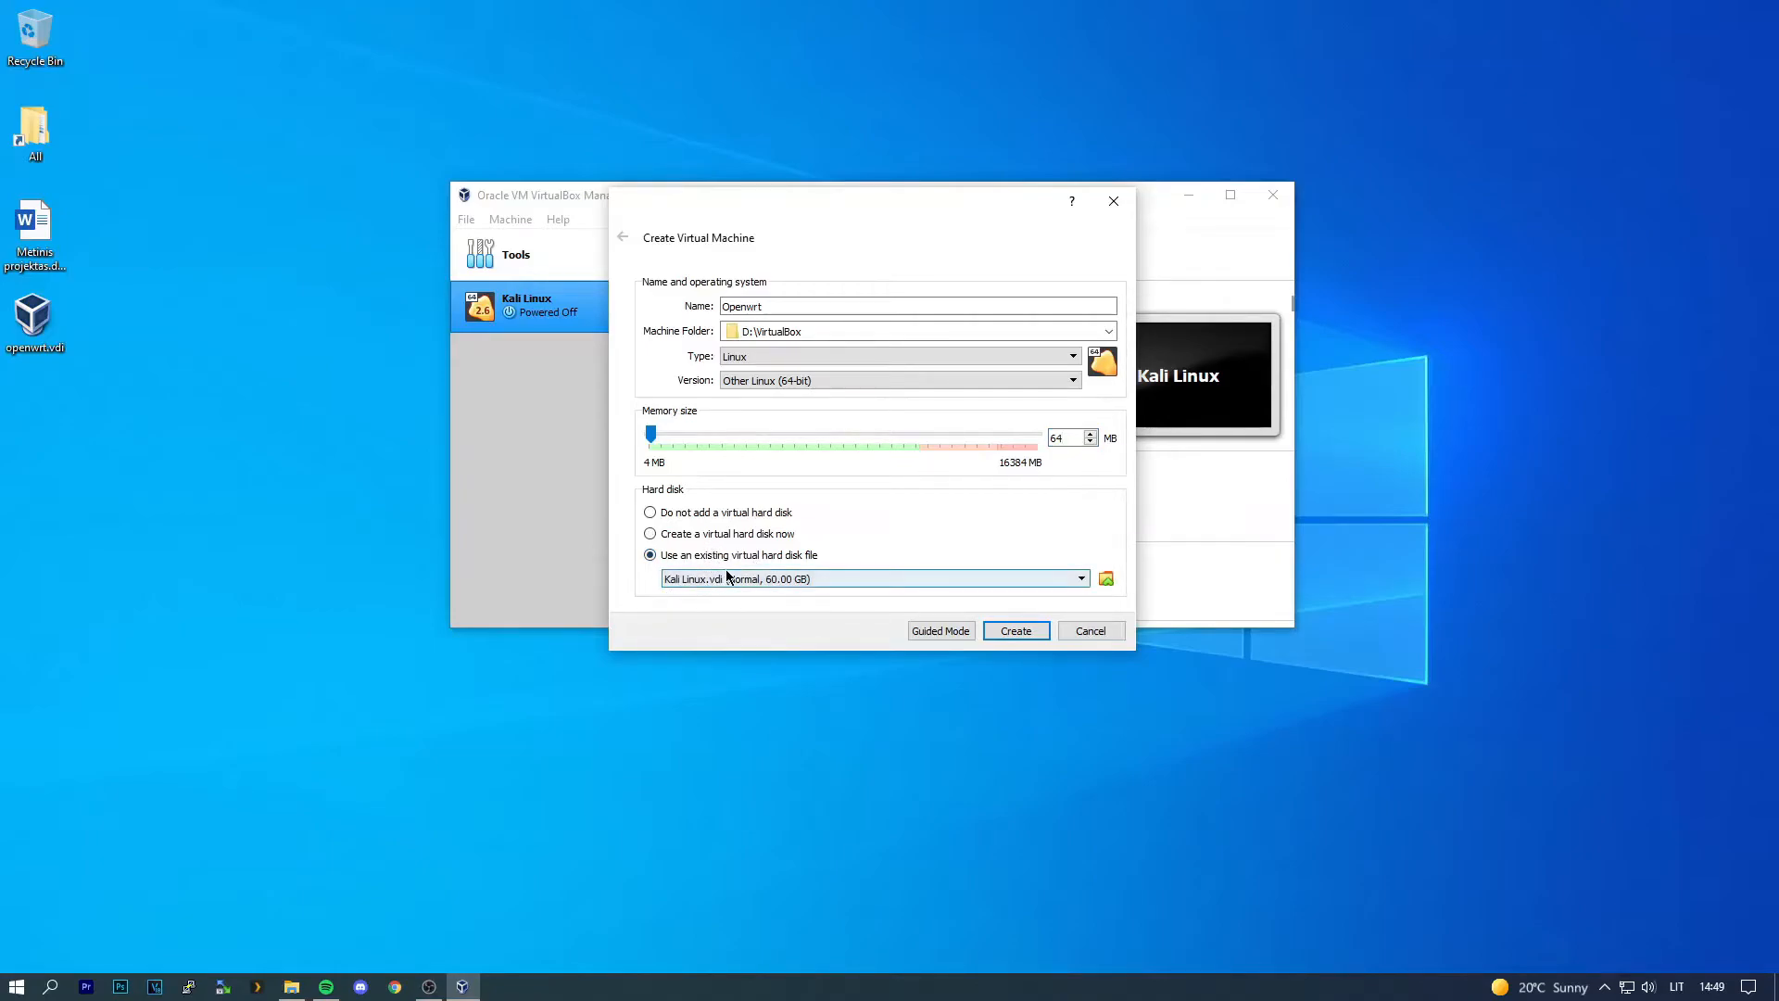
# Step: Shift the openwrt.vdi icon across the desktop and create a folder named Openwrt in D:\VirtualBox
pyautogui.moveTo(35, 320); pyautogui.dragTo(353, 137)
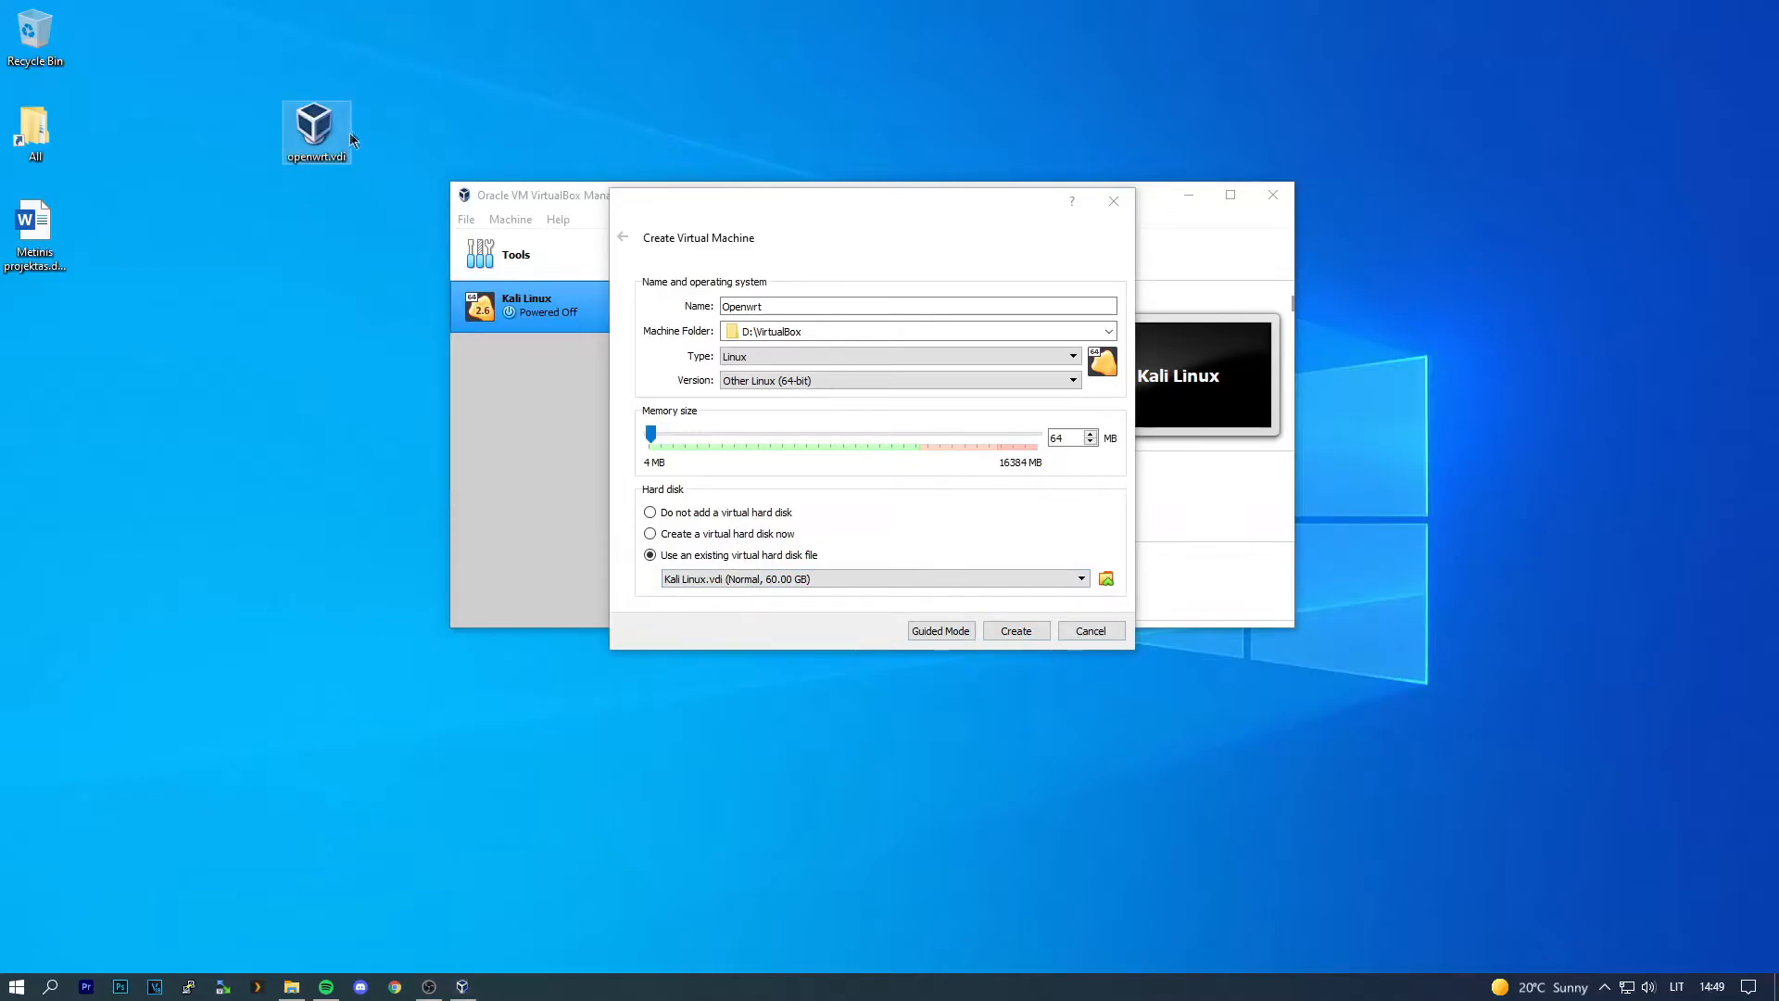
pyautogui.moveTo(249, 77); pyautogui.dragTo(352, 235)
pyautogui.click(317, 212)
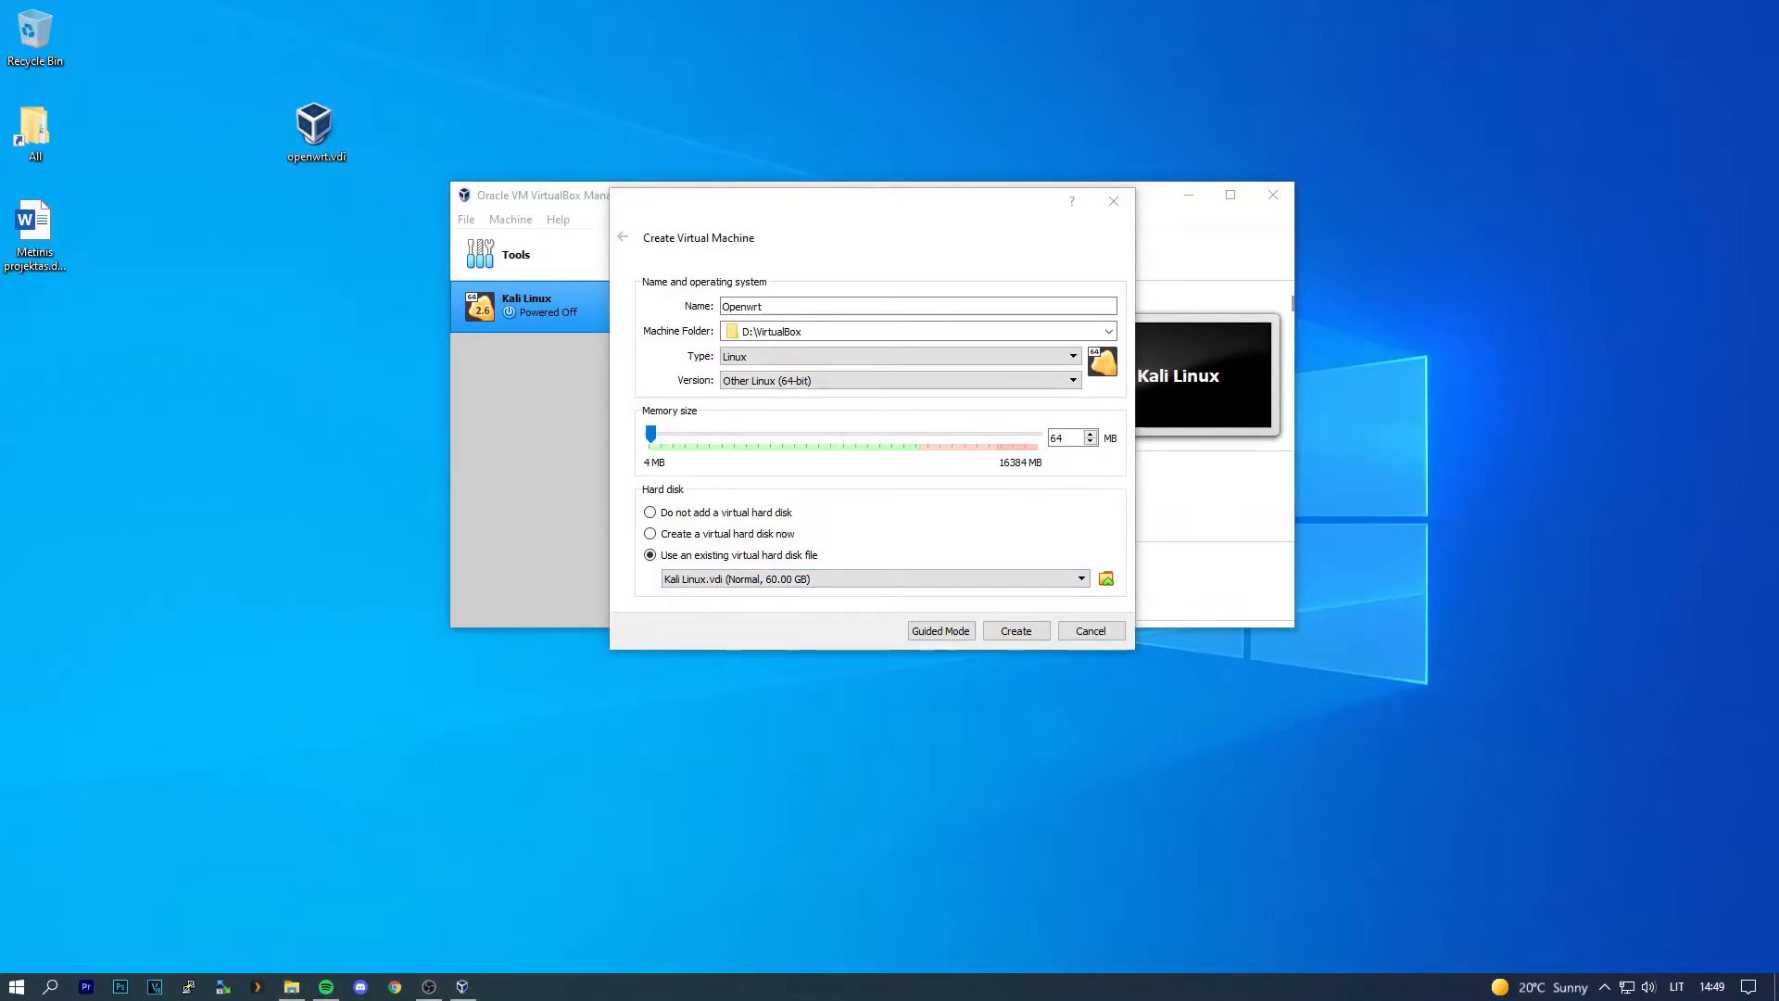
pyautogui.click(291, 986)
pyautogui.moveTo(1045, 206); pyautogui.dragTo(1162, 246)
pyautogui.rightClick(876, 441)
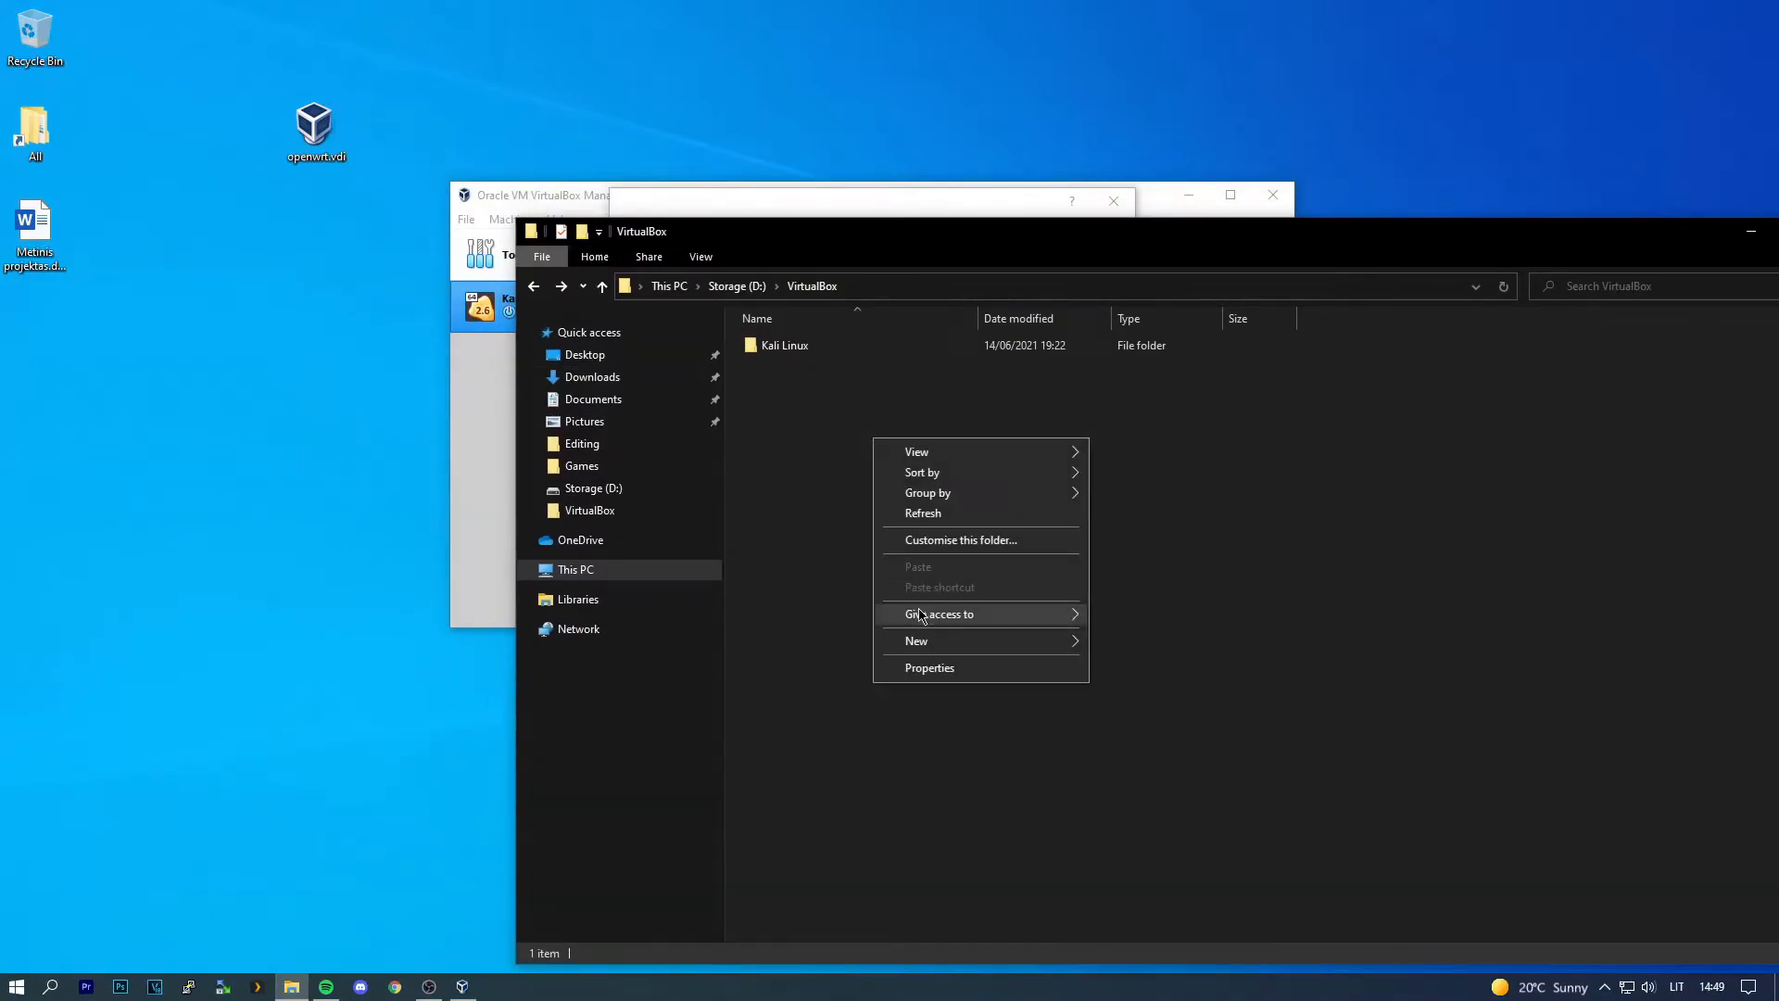
pyautogui.moveTo(916, 641)
pyautogui.click(1131, 641)
pyautogui.write('Openwrt')
pyautogui.press('Return')
# Step: Copy openwrt.vdi from the desktop into the new Openwrt folder and permanently delete the desktop copy
pyautogui.moveTo(315, 125); pyautogui.dragTo(842, 368)
pyautogui.moveTo(314, 125); pyautogui.dragTo(25, 32)
pyautogui.rightClick(15, 32)
pyautogui.click(55, 64)
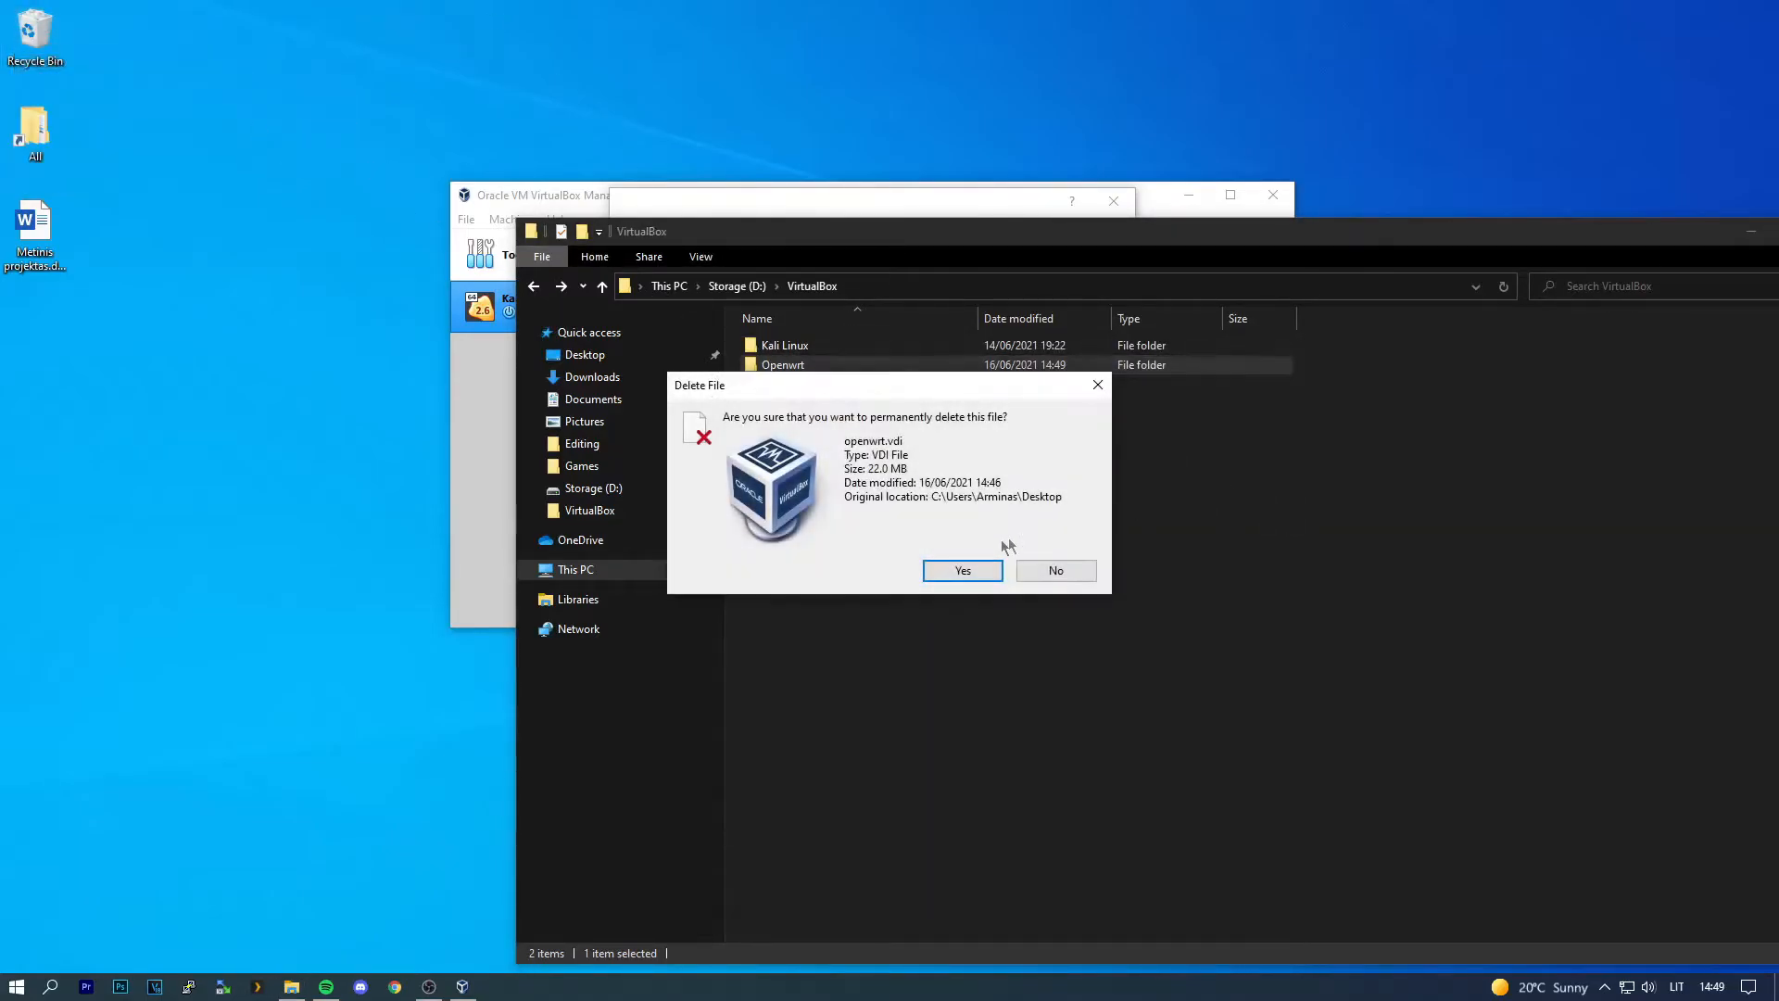
pyautogui.click(963, 570)
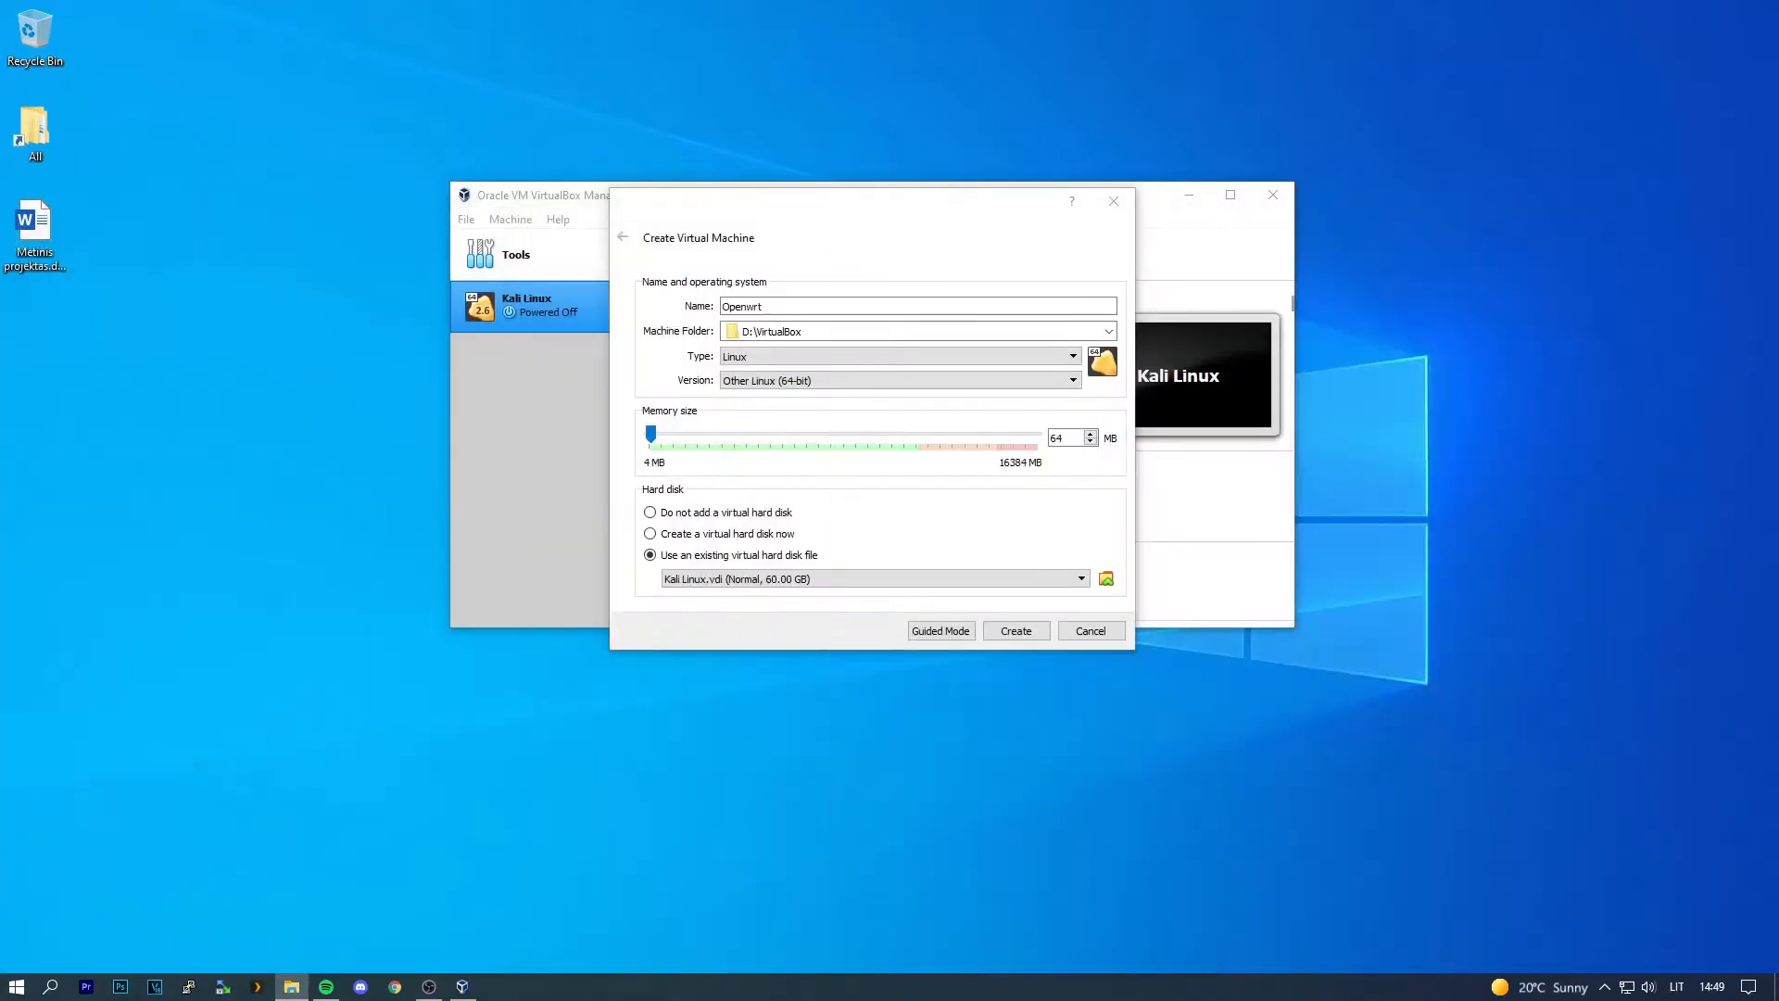
# Step: Add openwrt.vdi from the Openwrt folder as the machine's hard disk and create the virtual machine
pyautogui.click(1016, 648)
pyautogui.click(1107, 580)
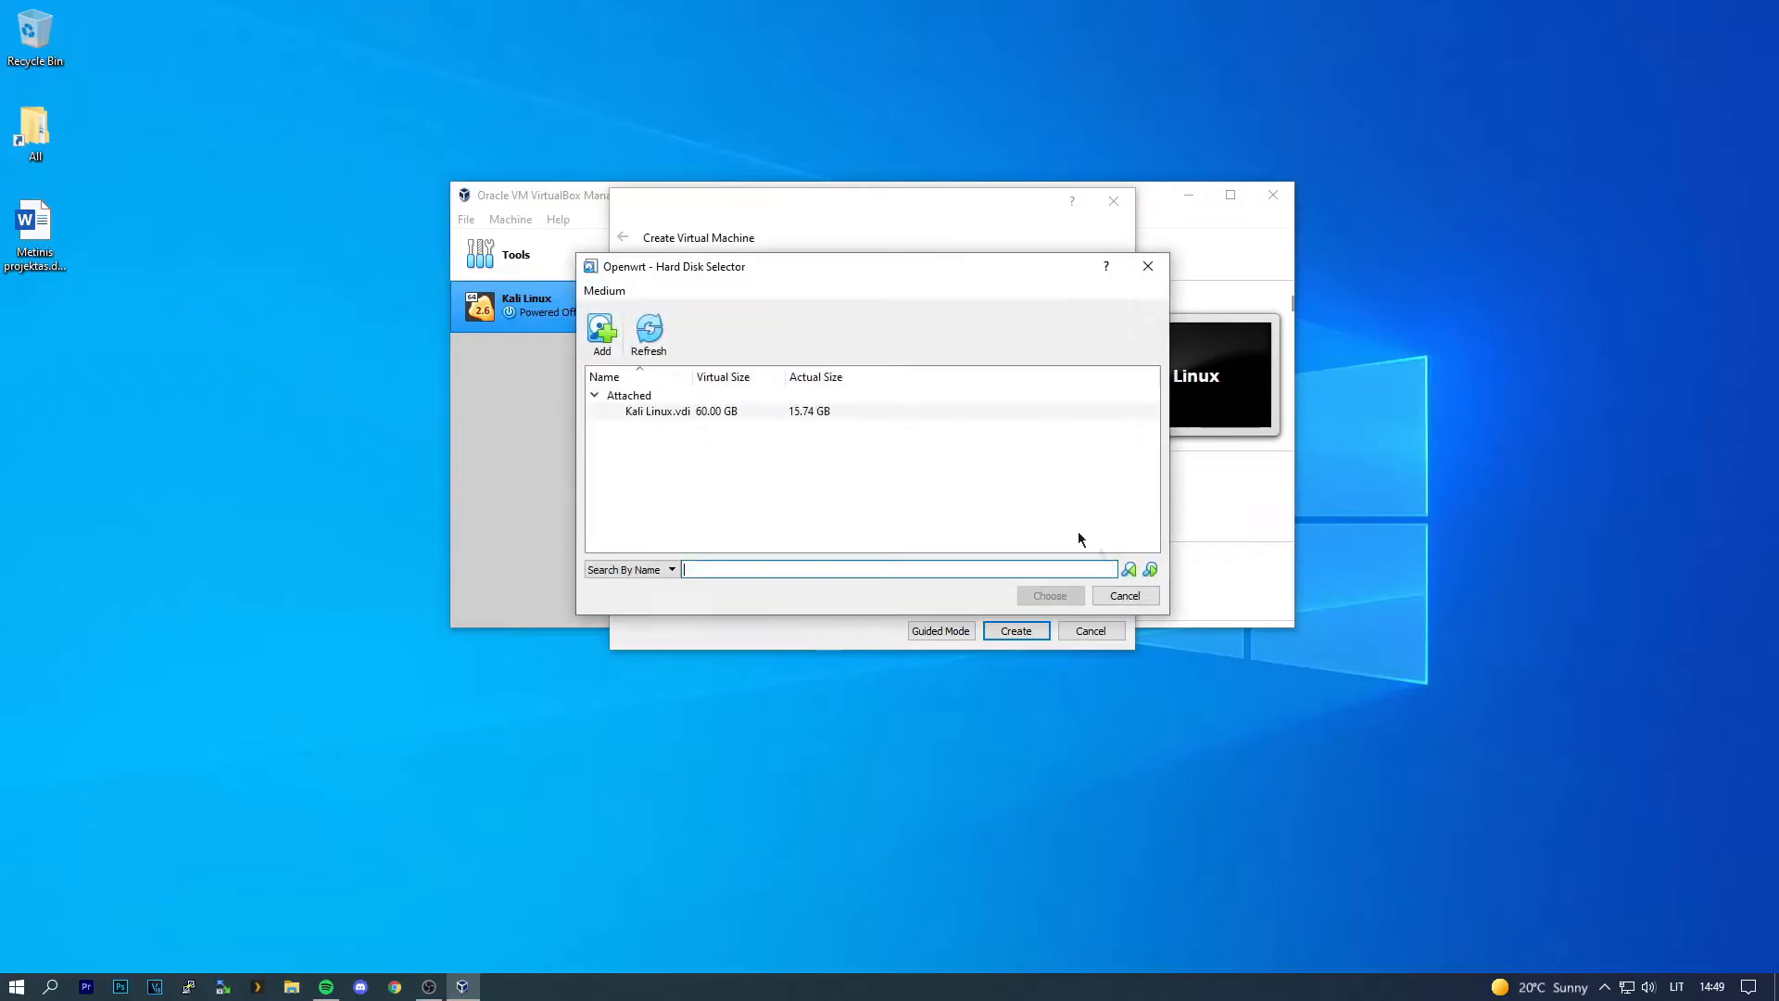
pyautogui.click(603, 334)
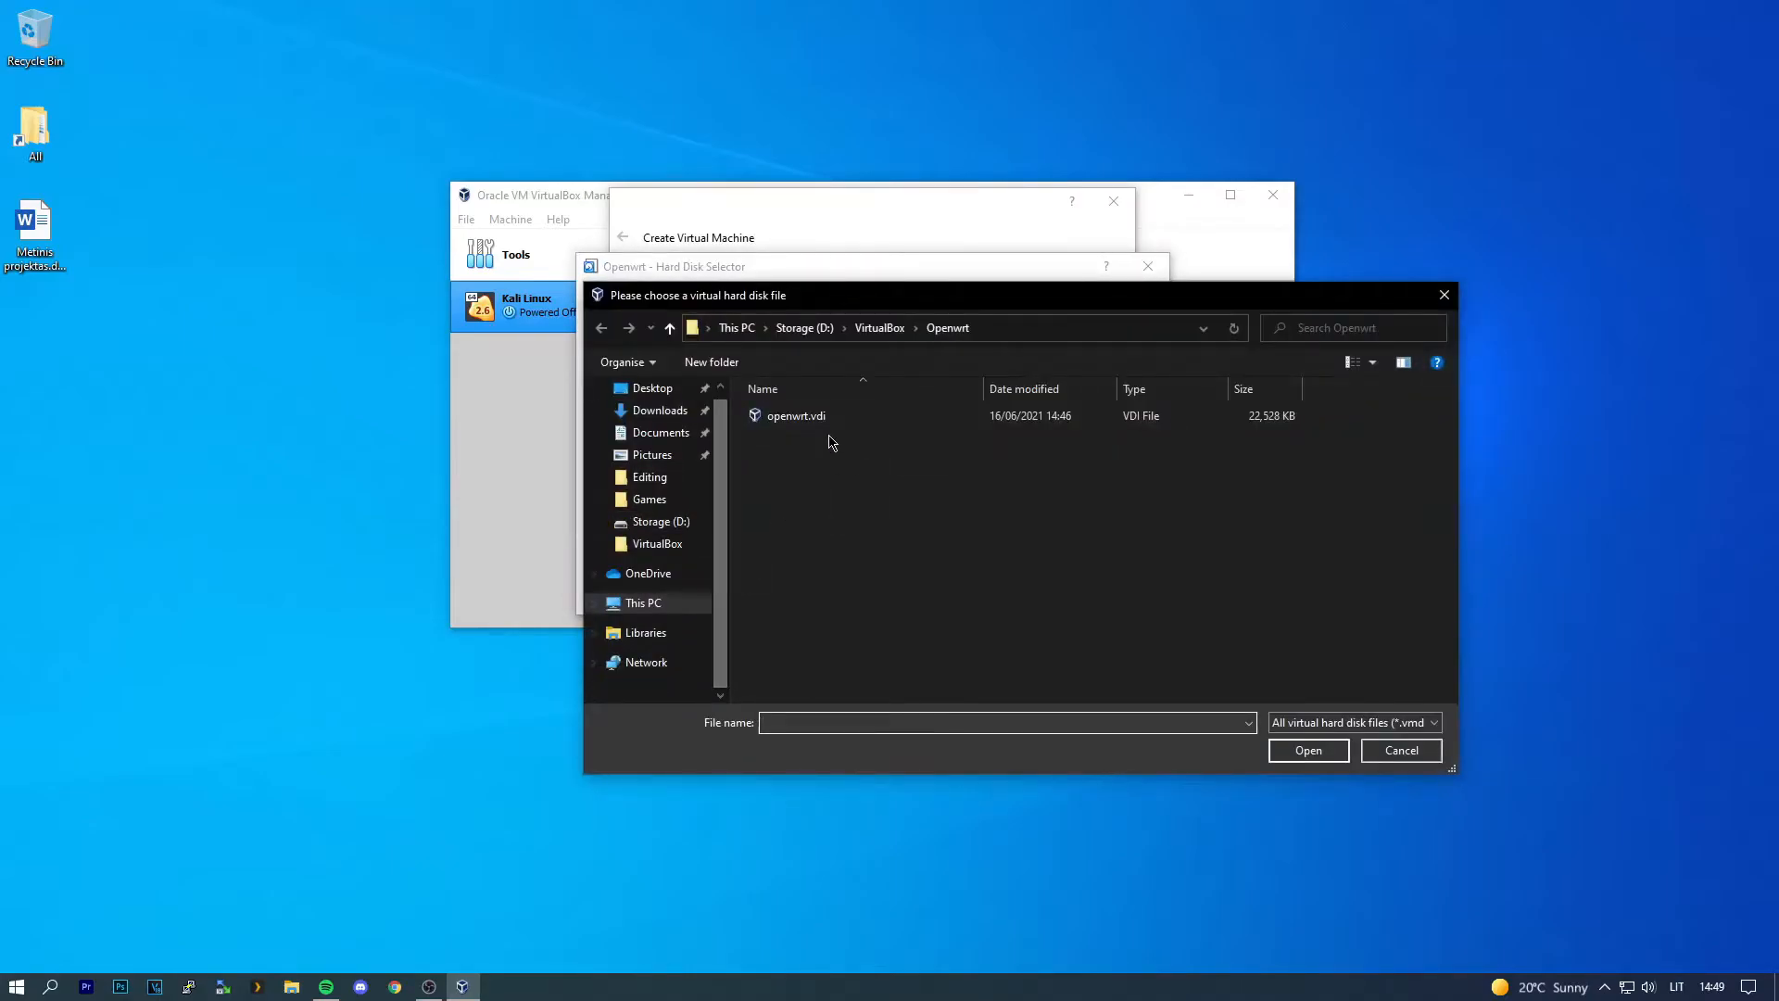
pyautogui.doubleClick(856, 422)
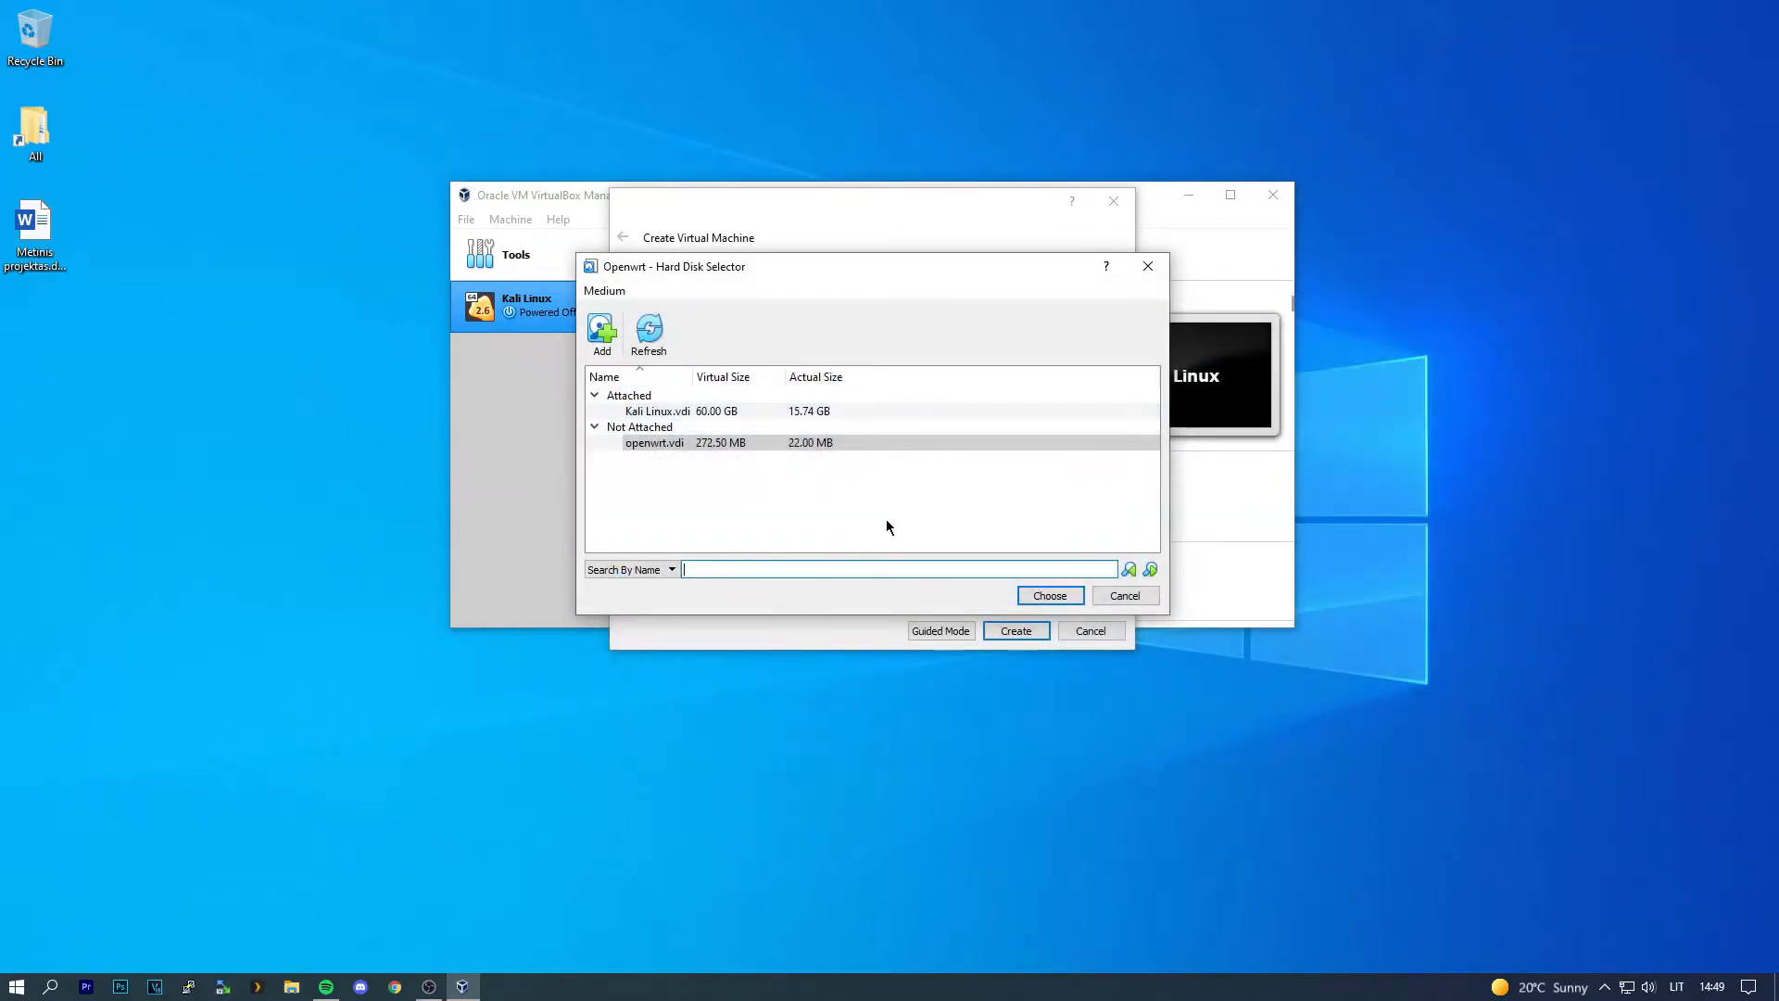
pyautogui.click(1031, 597)
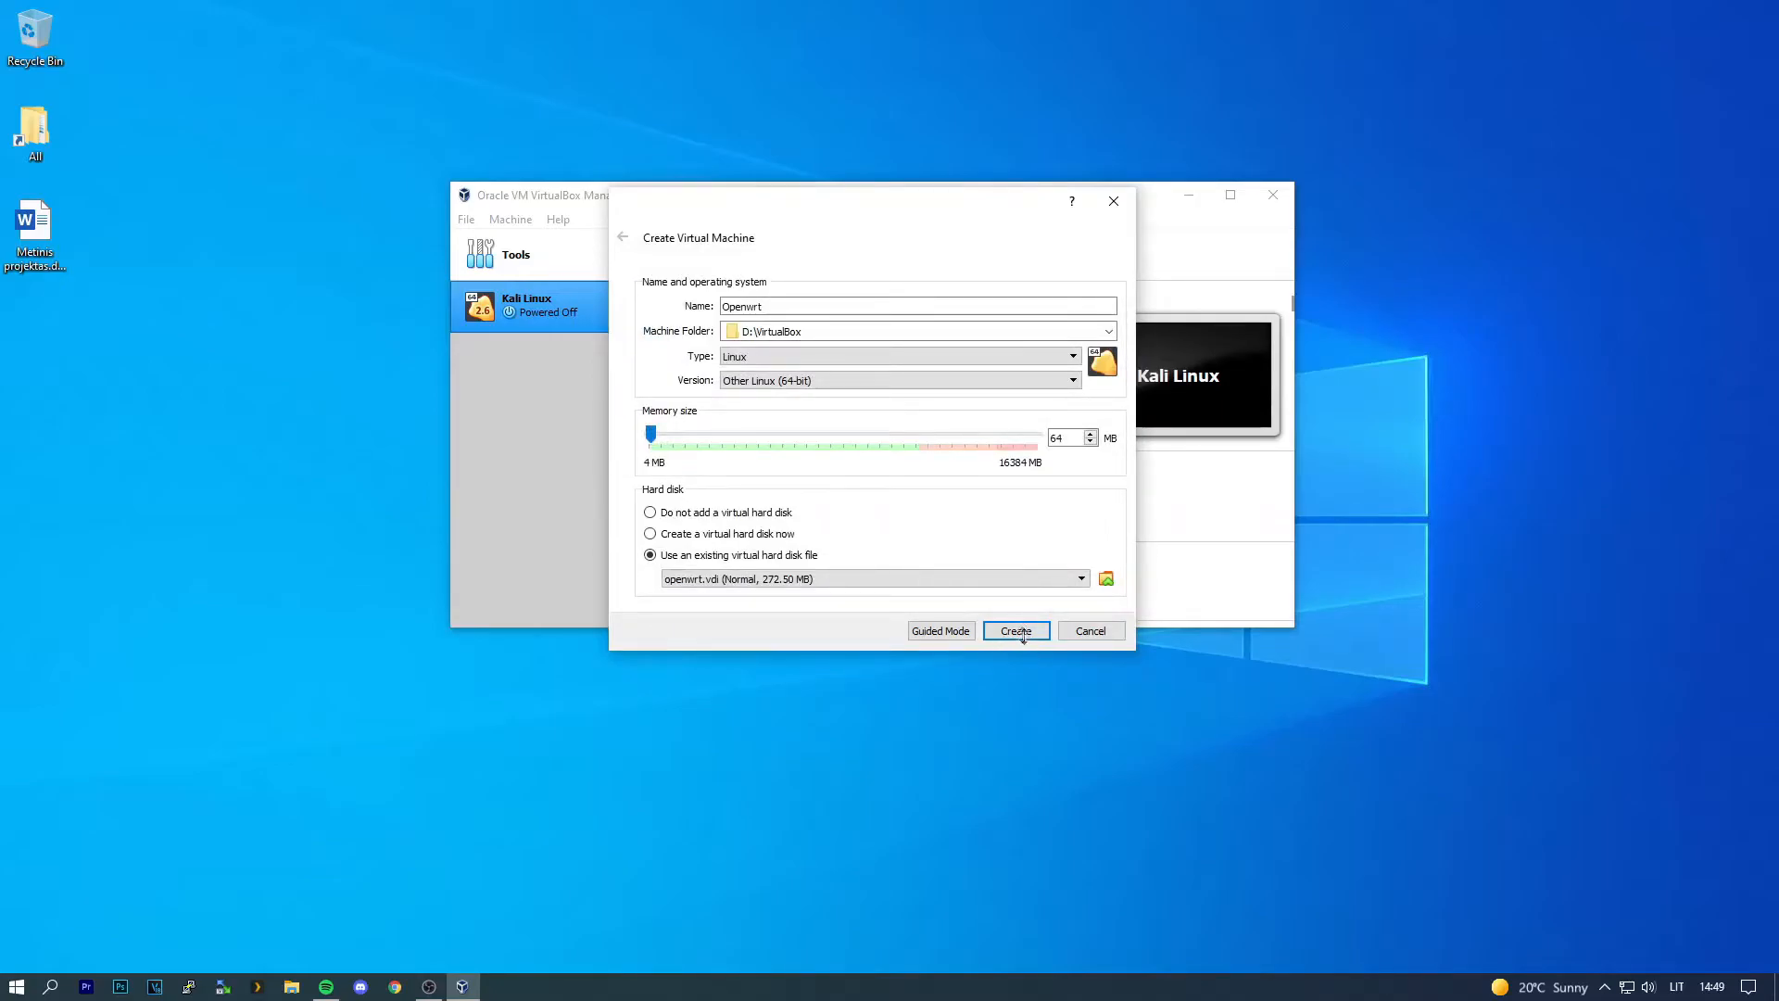
pyautogui.click(1017, 630)
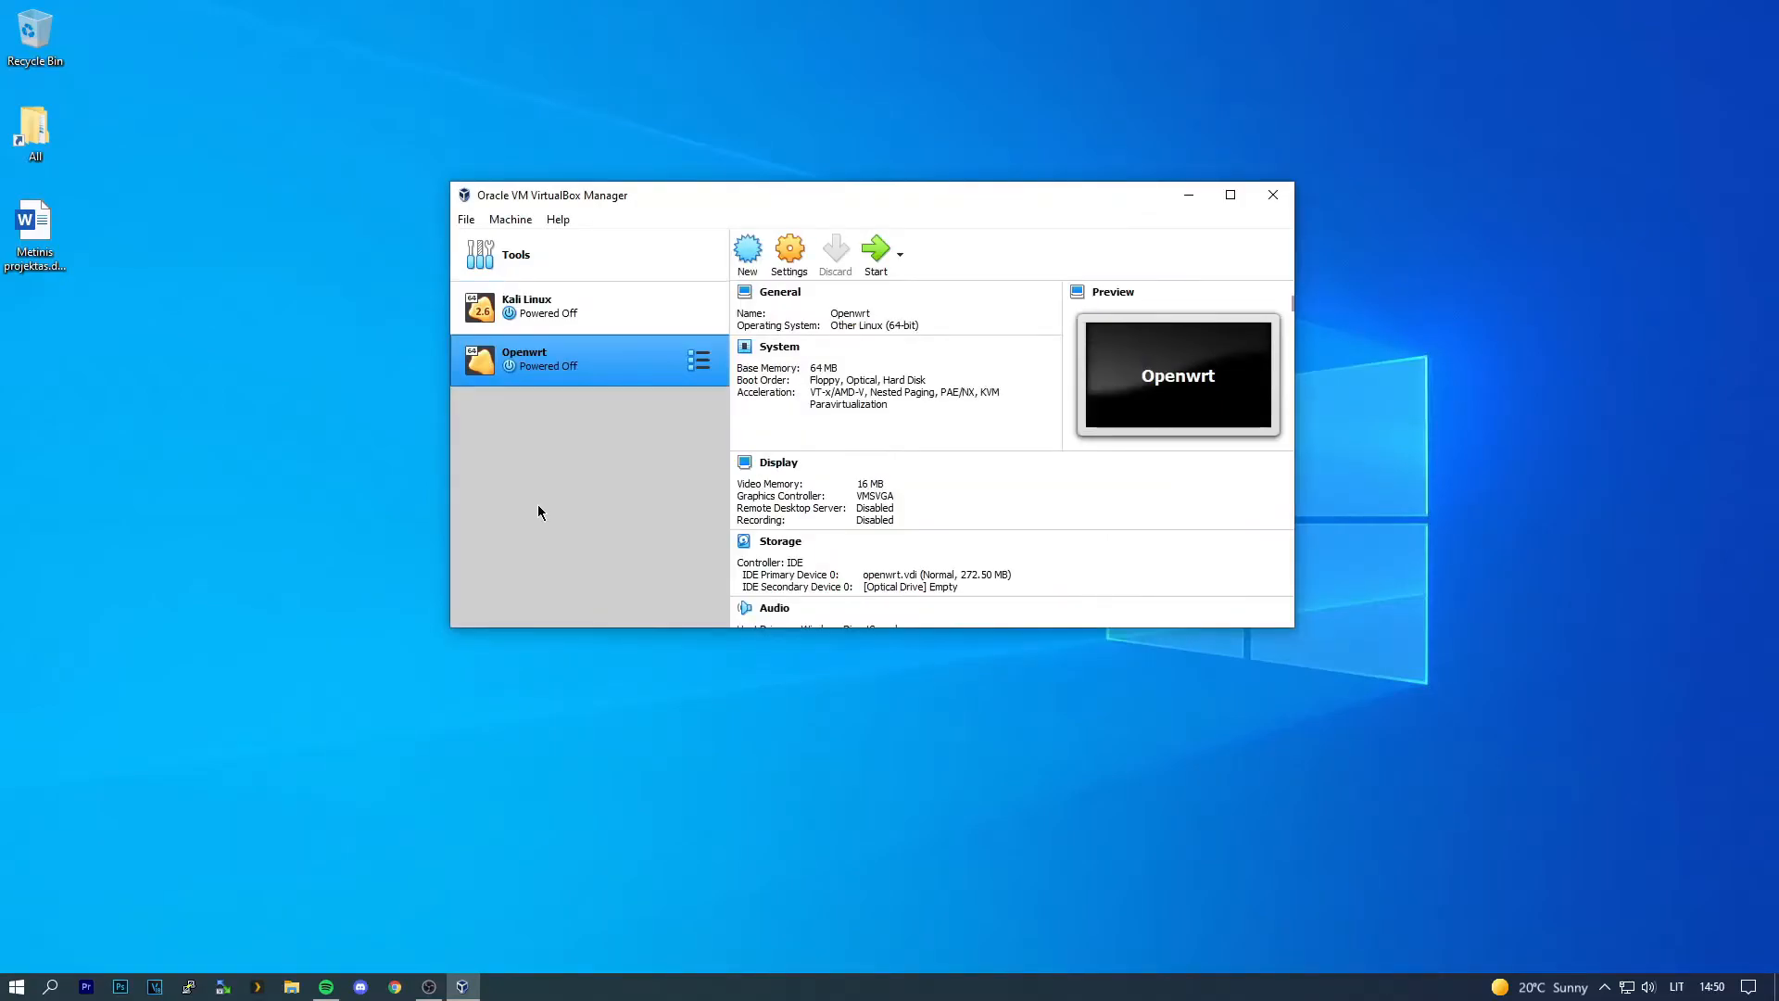
# Step: Open the Openwrt machine's network settings and attach Adapter 1 to NAT
pyautogui.click(789, 252)
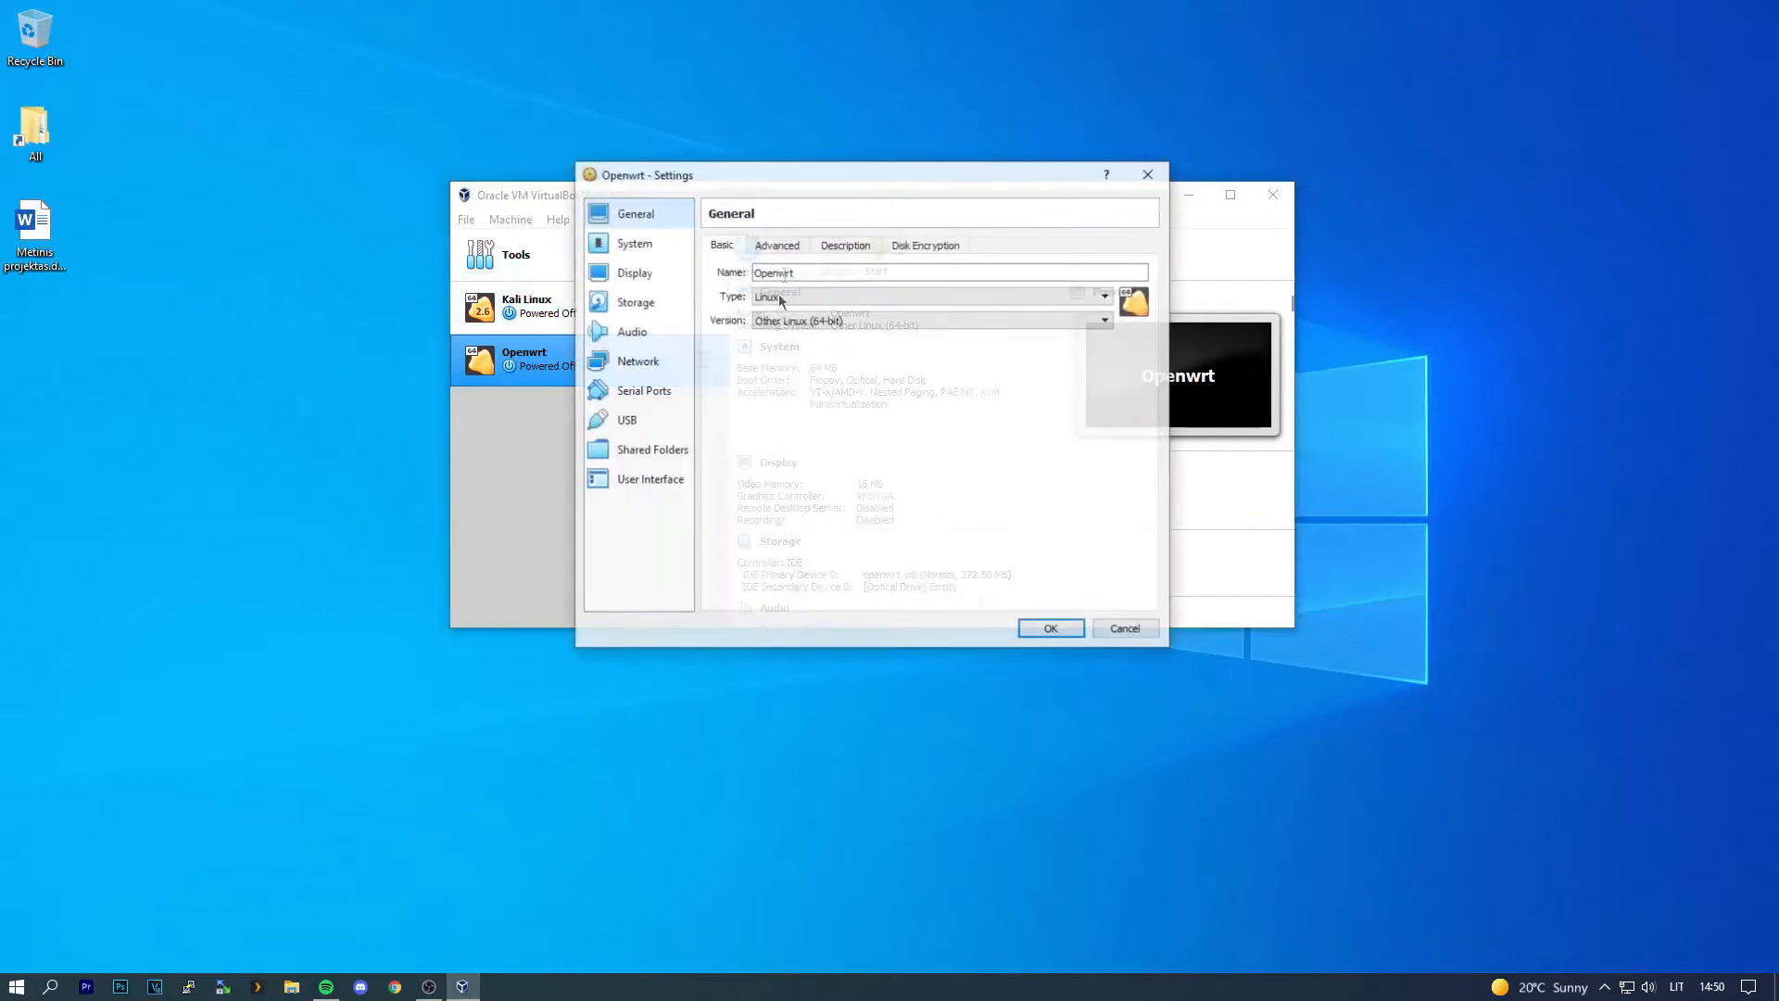
pyautogui.click(643, 369)
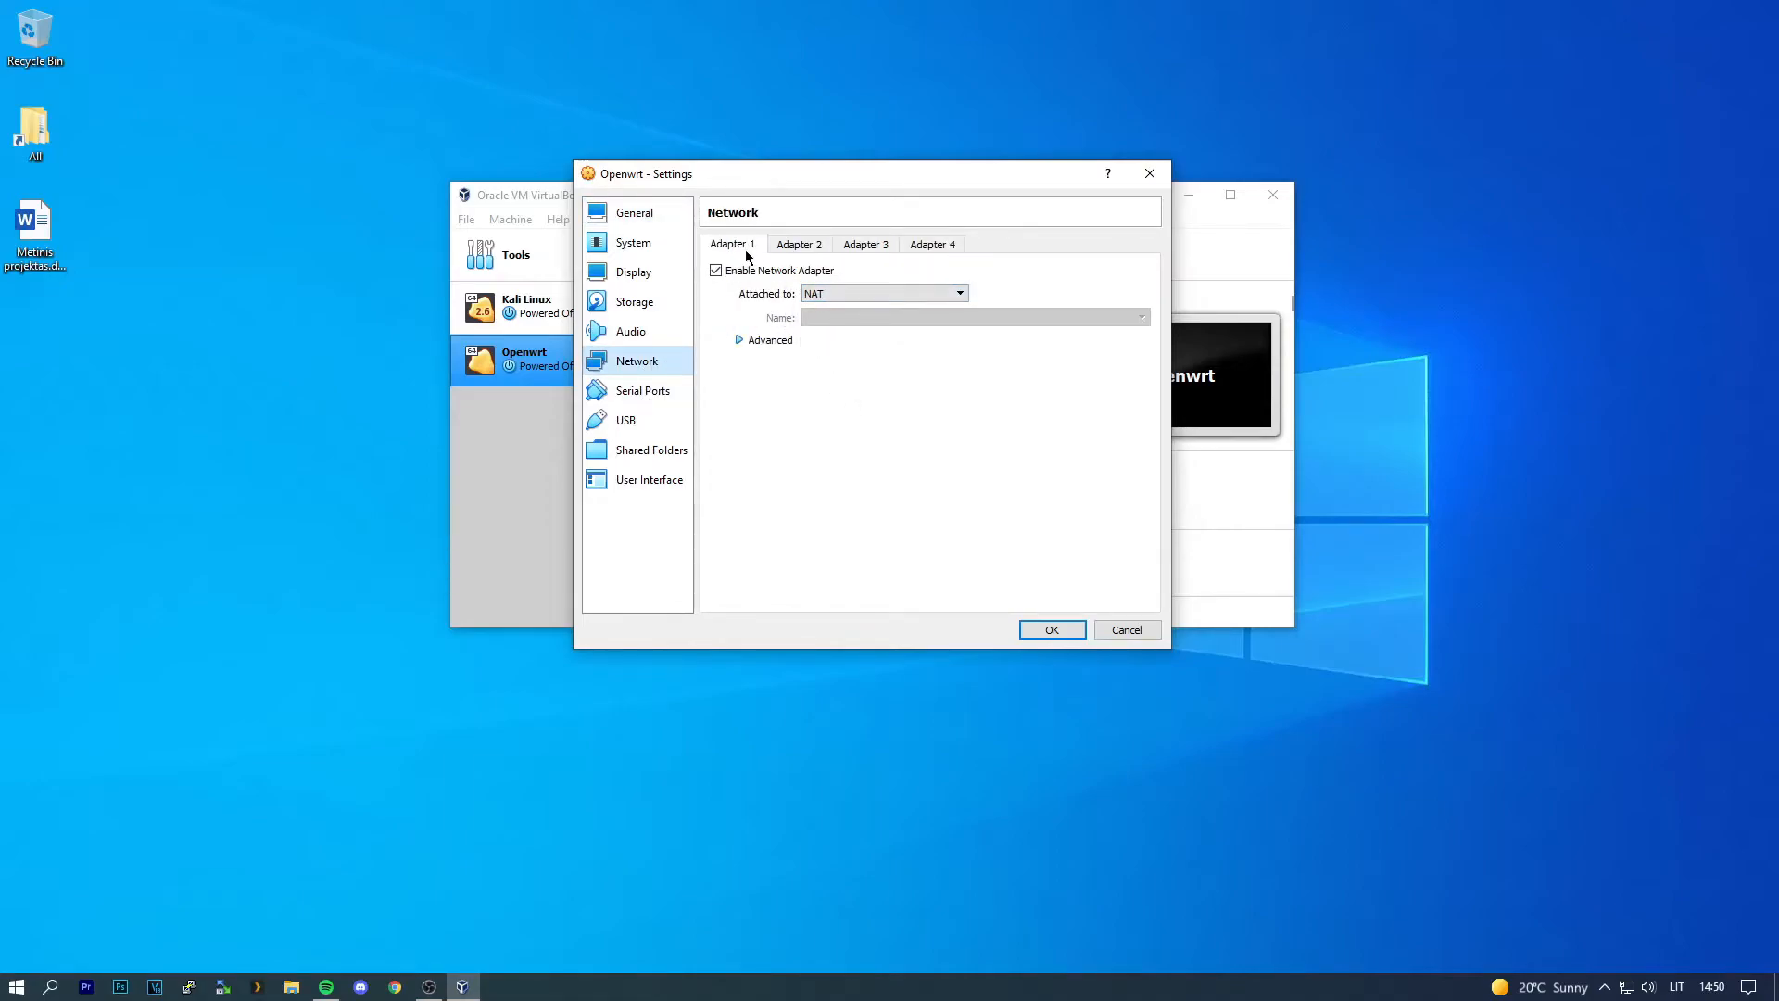
pyautogui.click(841, 294)
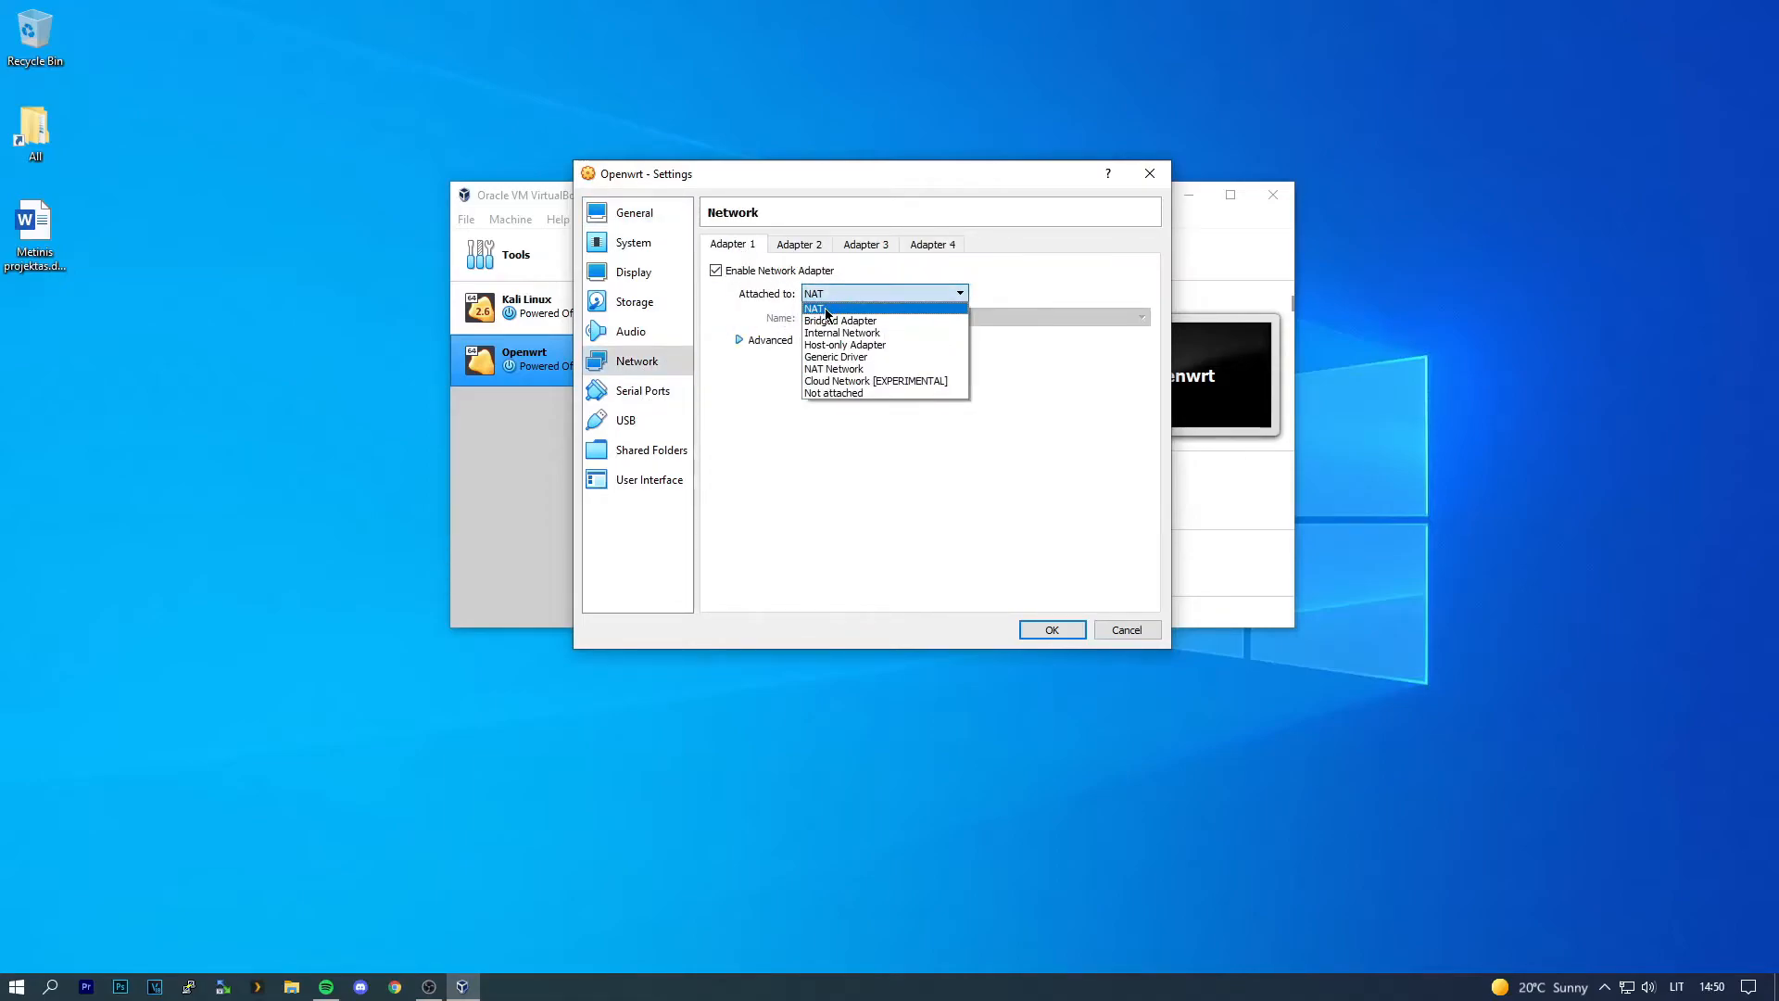
pyautogui.click(828, 310)
# Step: Enable network Adapter 2 as a Bridged Adapter using the Realtek Gaming GbE Family Controller and save the settings
pyautogui.click(798, 246)
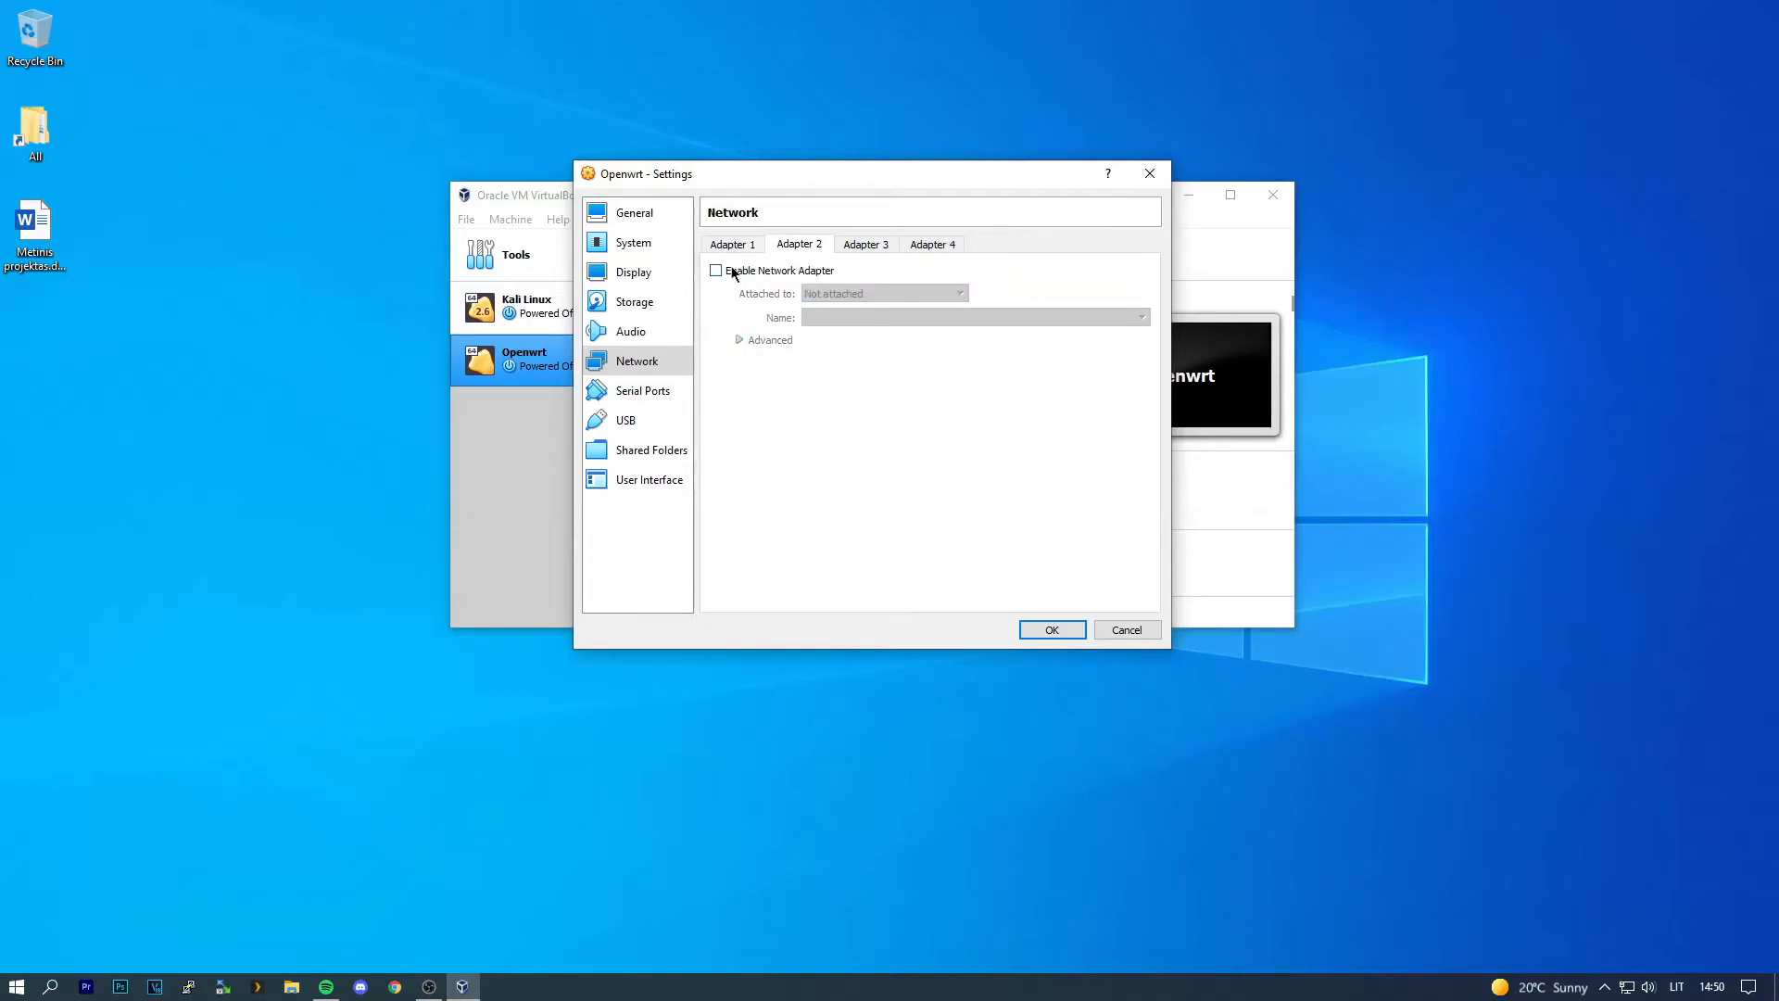
pyautogui.click(782, 271)
pyautogui.click(843, 294)
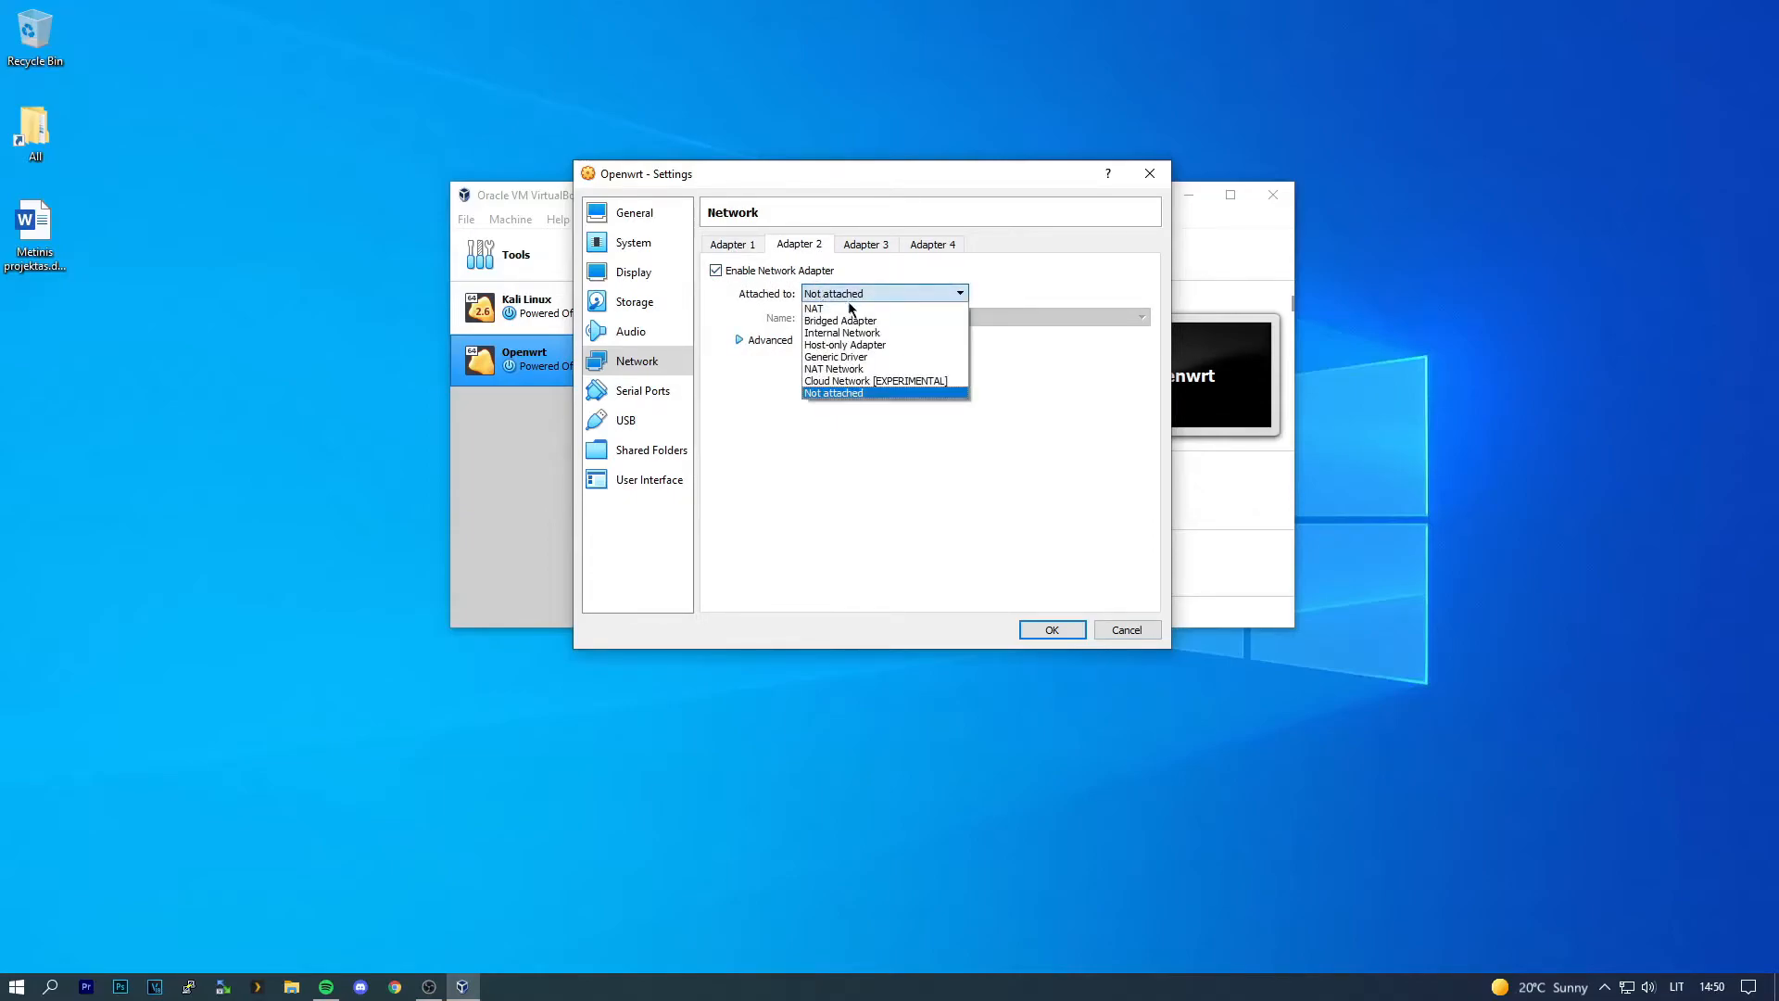
pyautogui.click(882, 320)
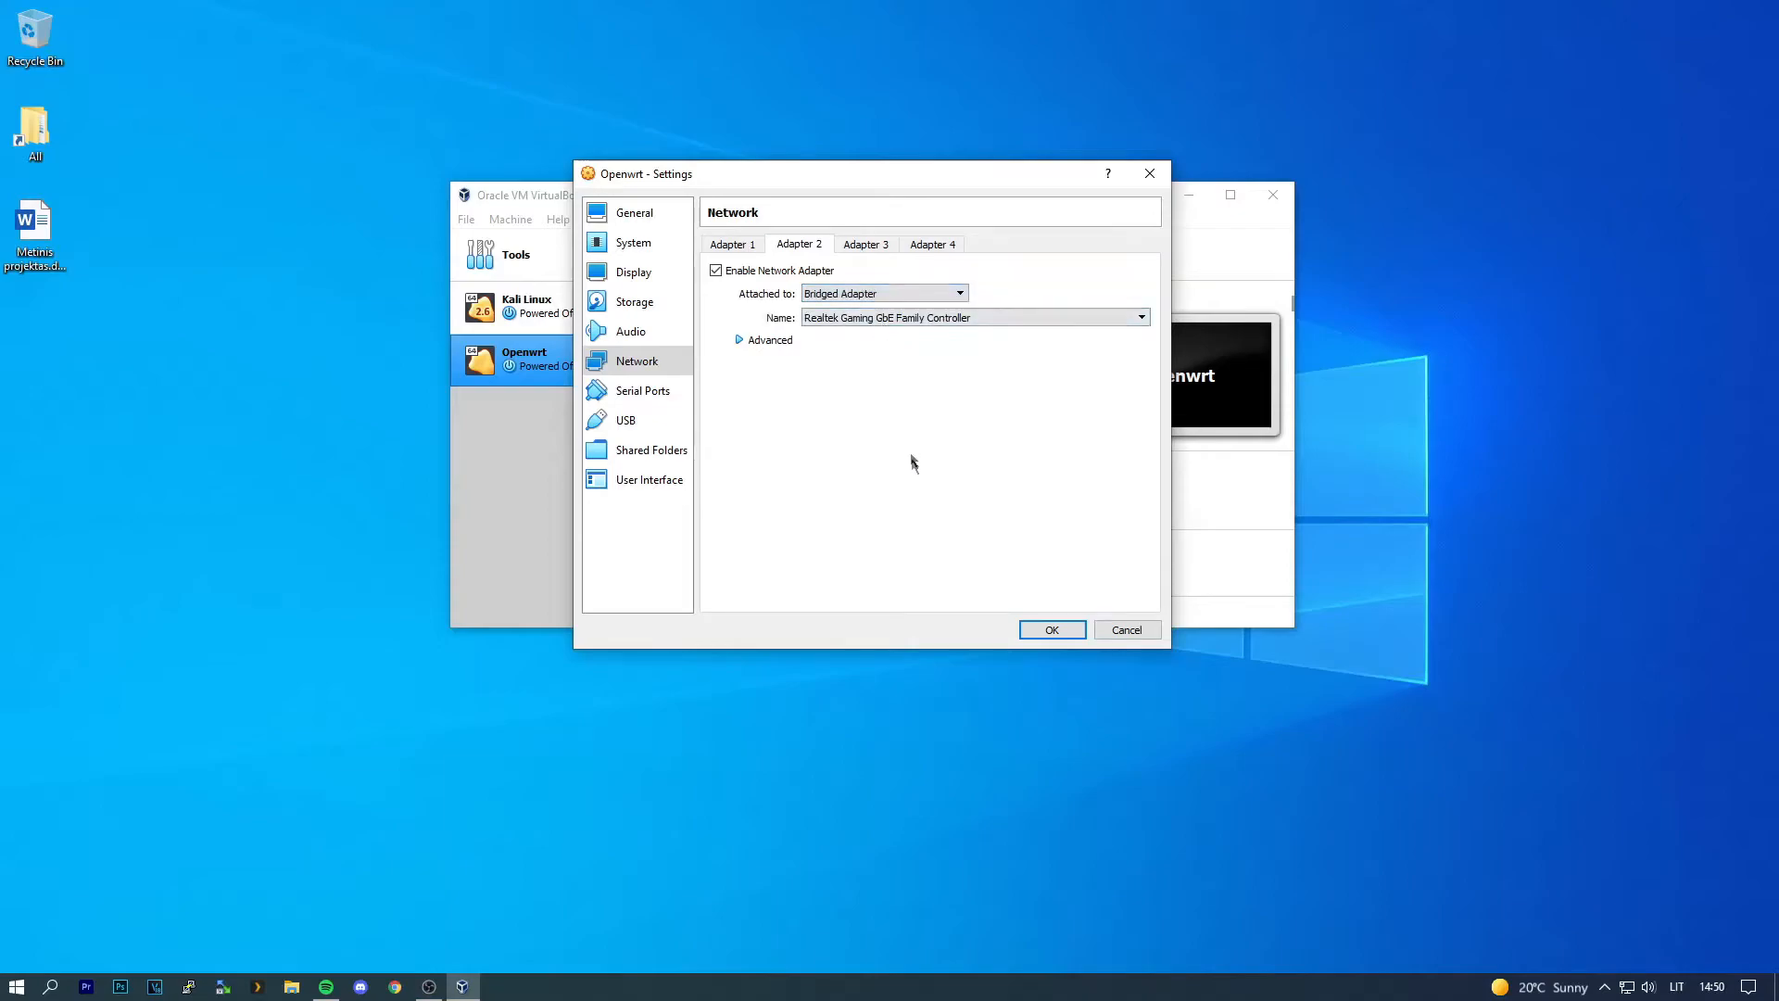
pyautogui.click(866, 317)
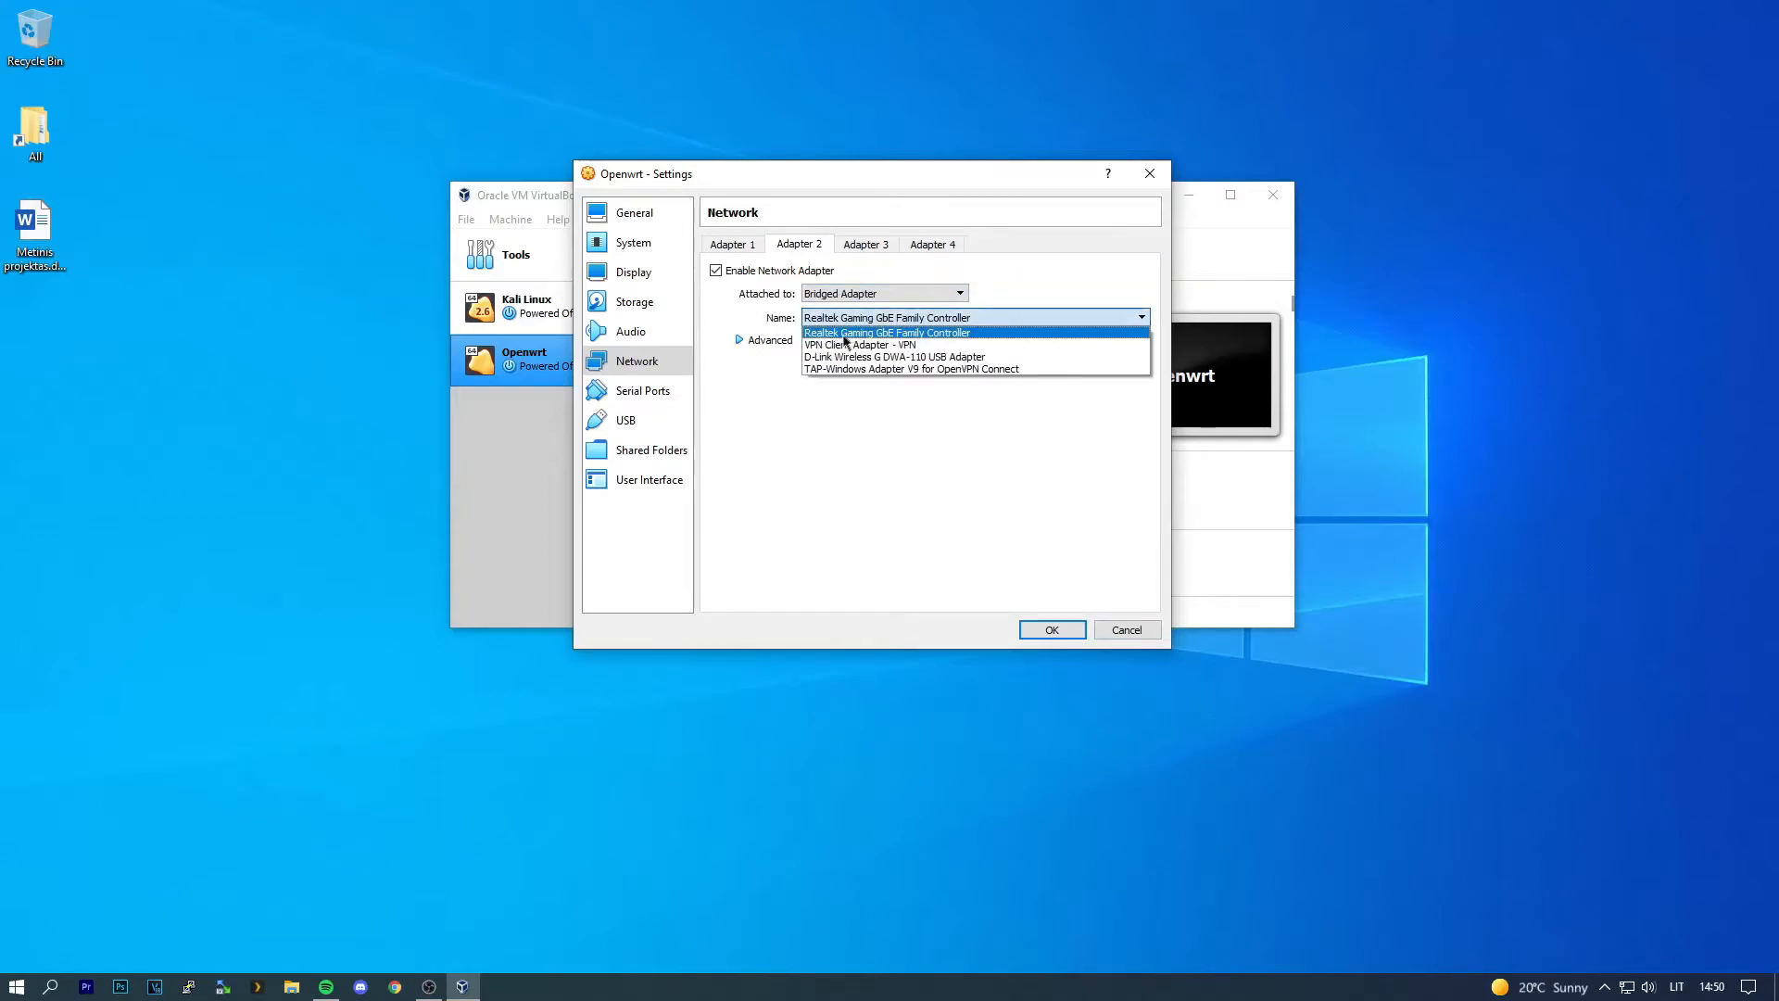
pyautogui.click(881, 315)
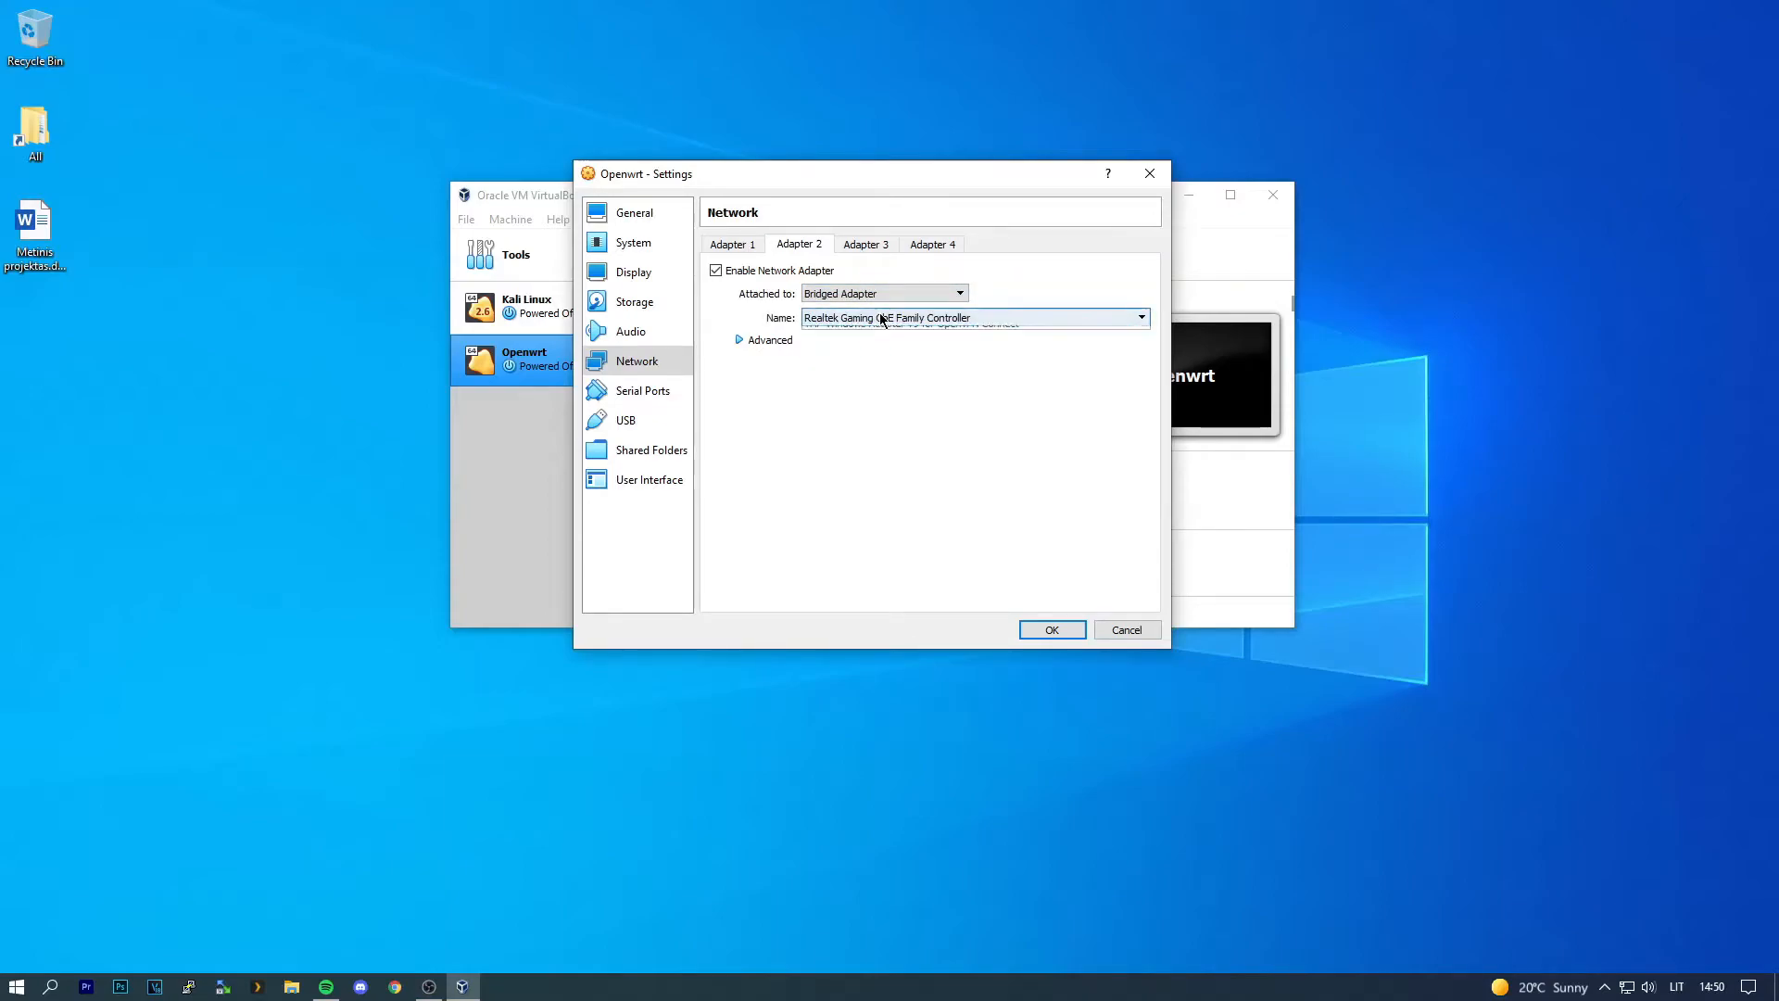
pyautogui.click(1031, 631)
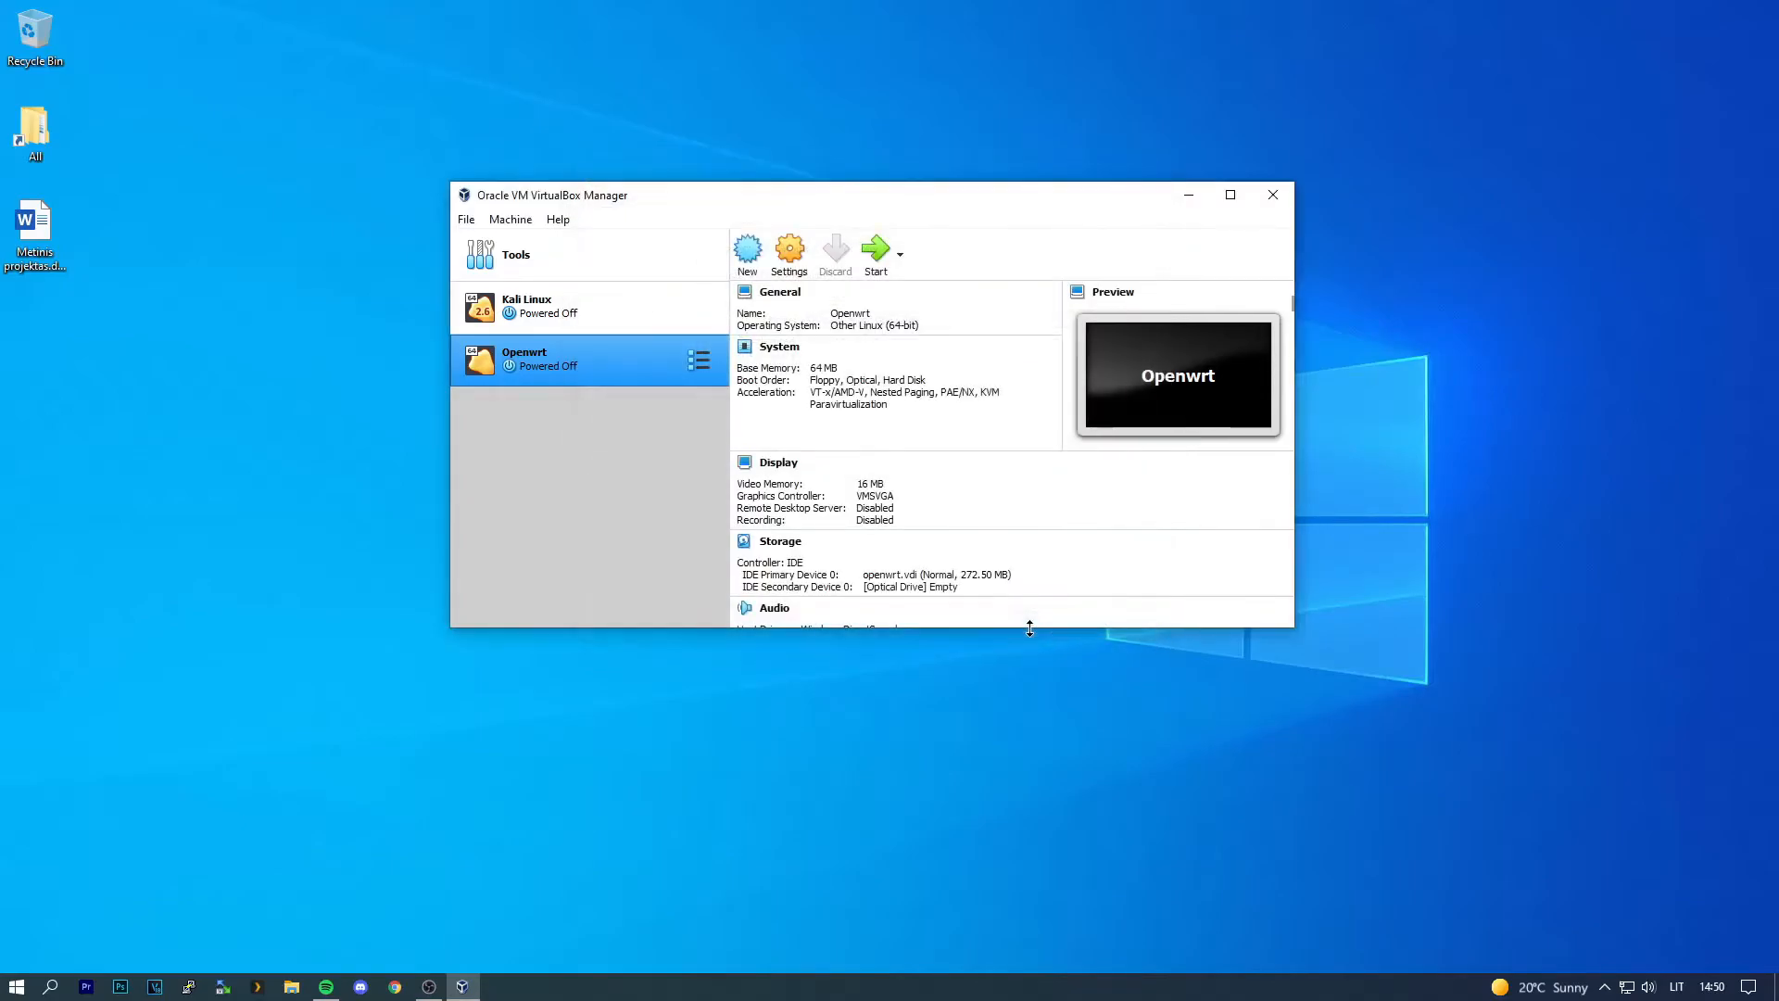
# Step: Start the Openwrt machine, boot the OpenWrt entry and activate its console
pyautogui.click(877, 256)
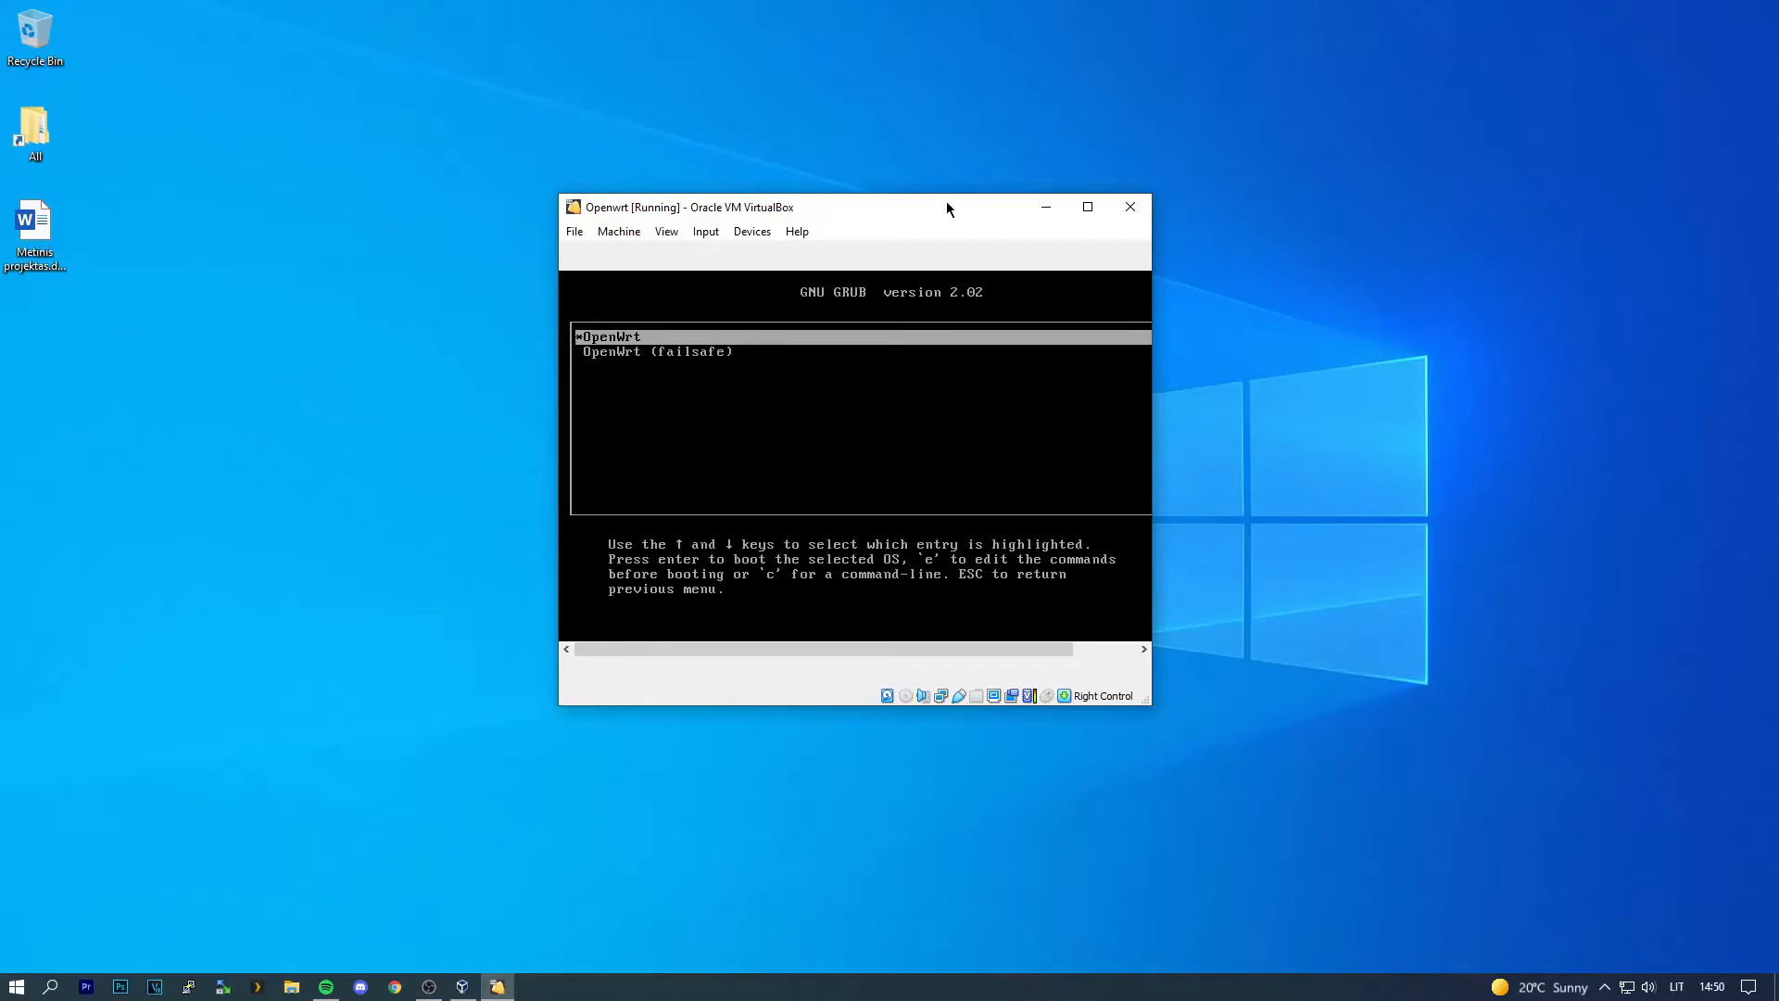
pyautogui.press('Return')
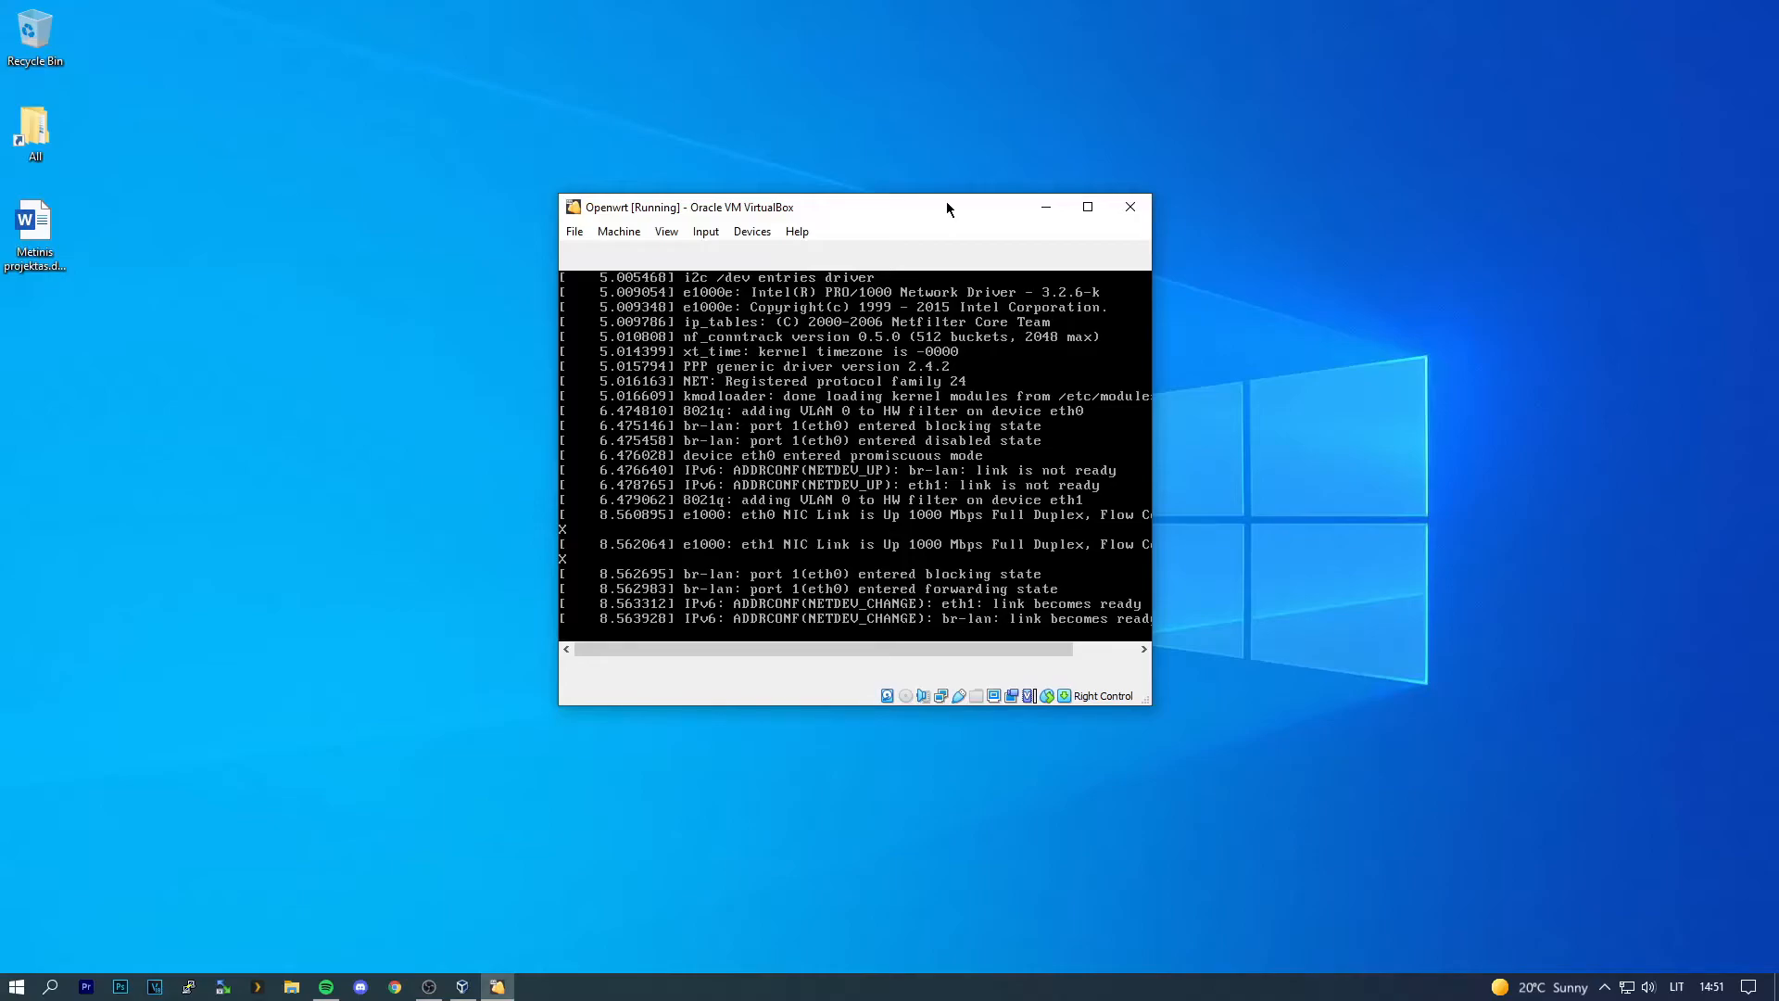
pyautogui.press('Return')
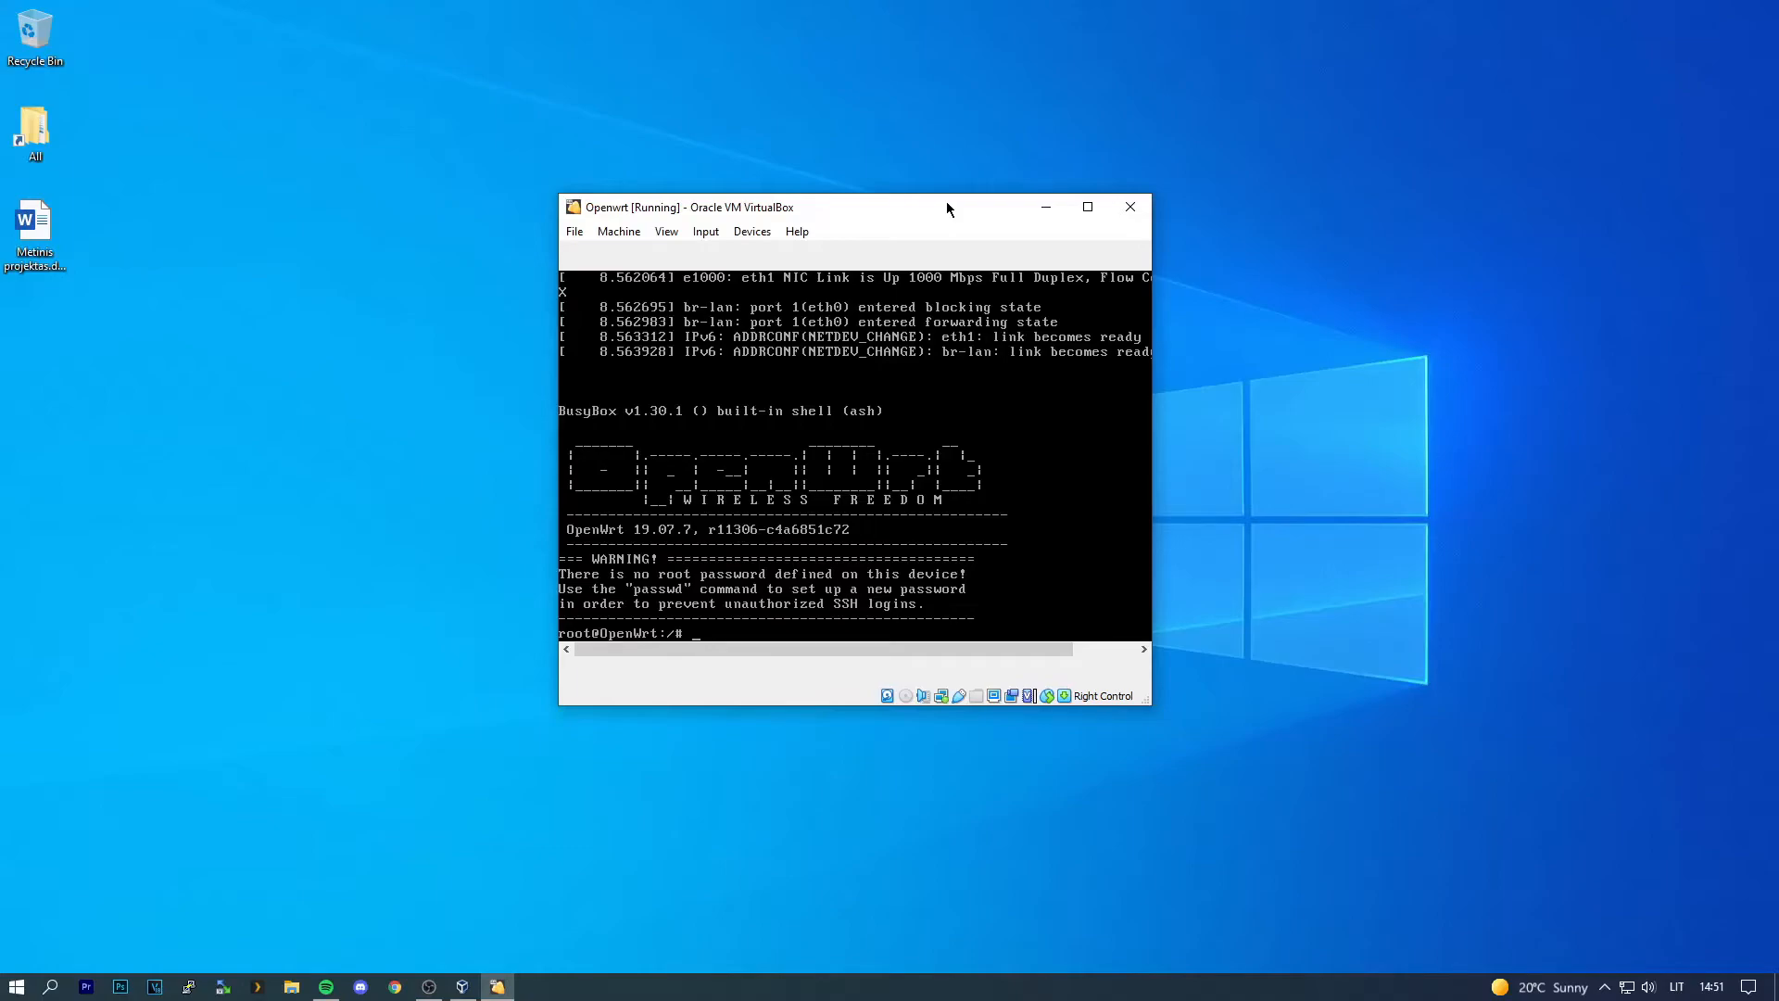
# Step: Set a new root password with the passwd command and clear the console
pyautogui.write('passwd')
pyautogui.press('Return')
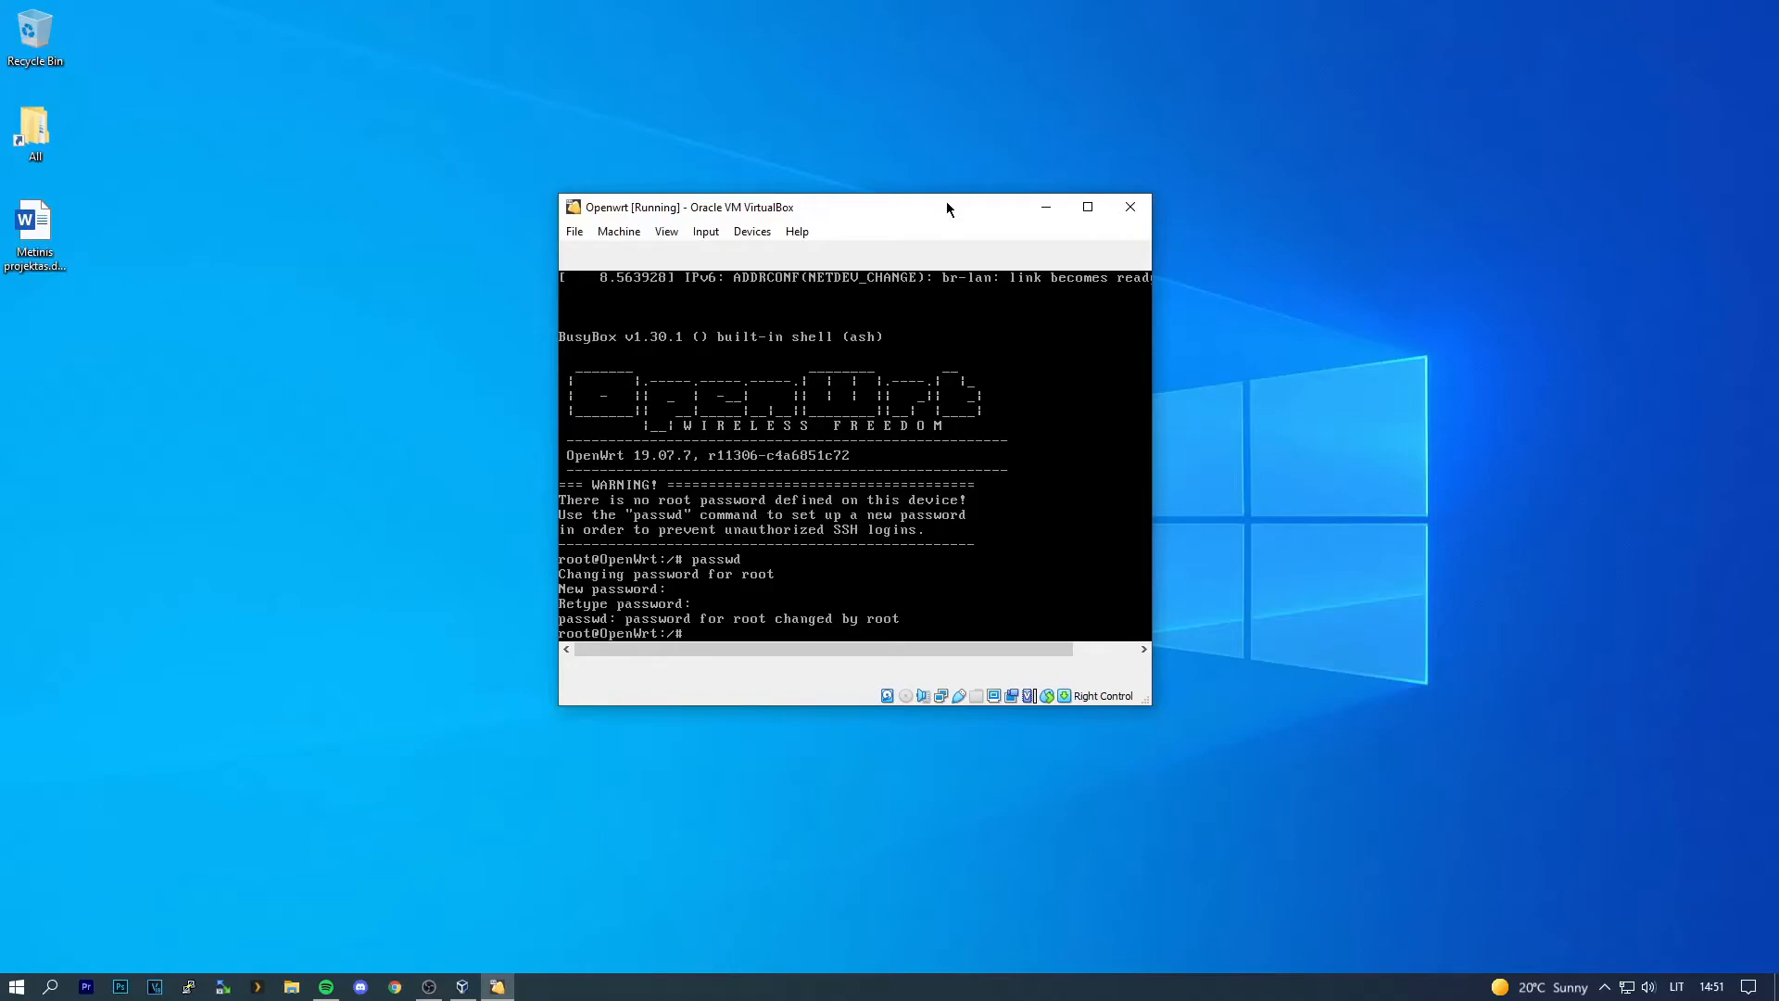
pyautogui.write('clear')
pyautogui.press('Return')
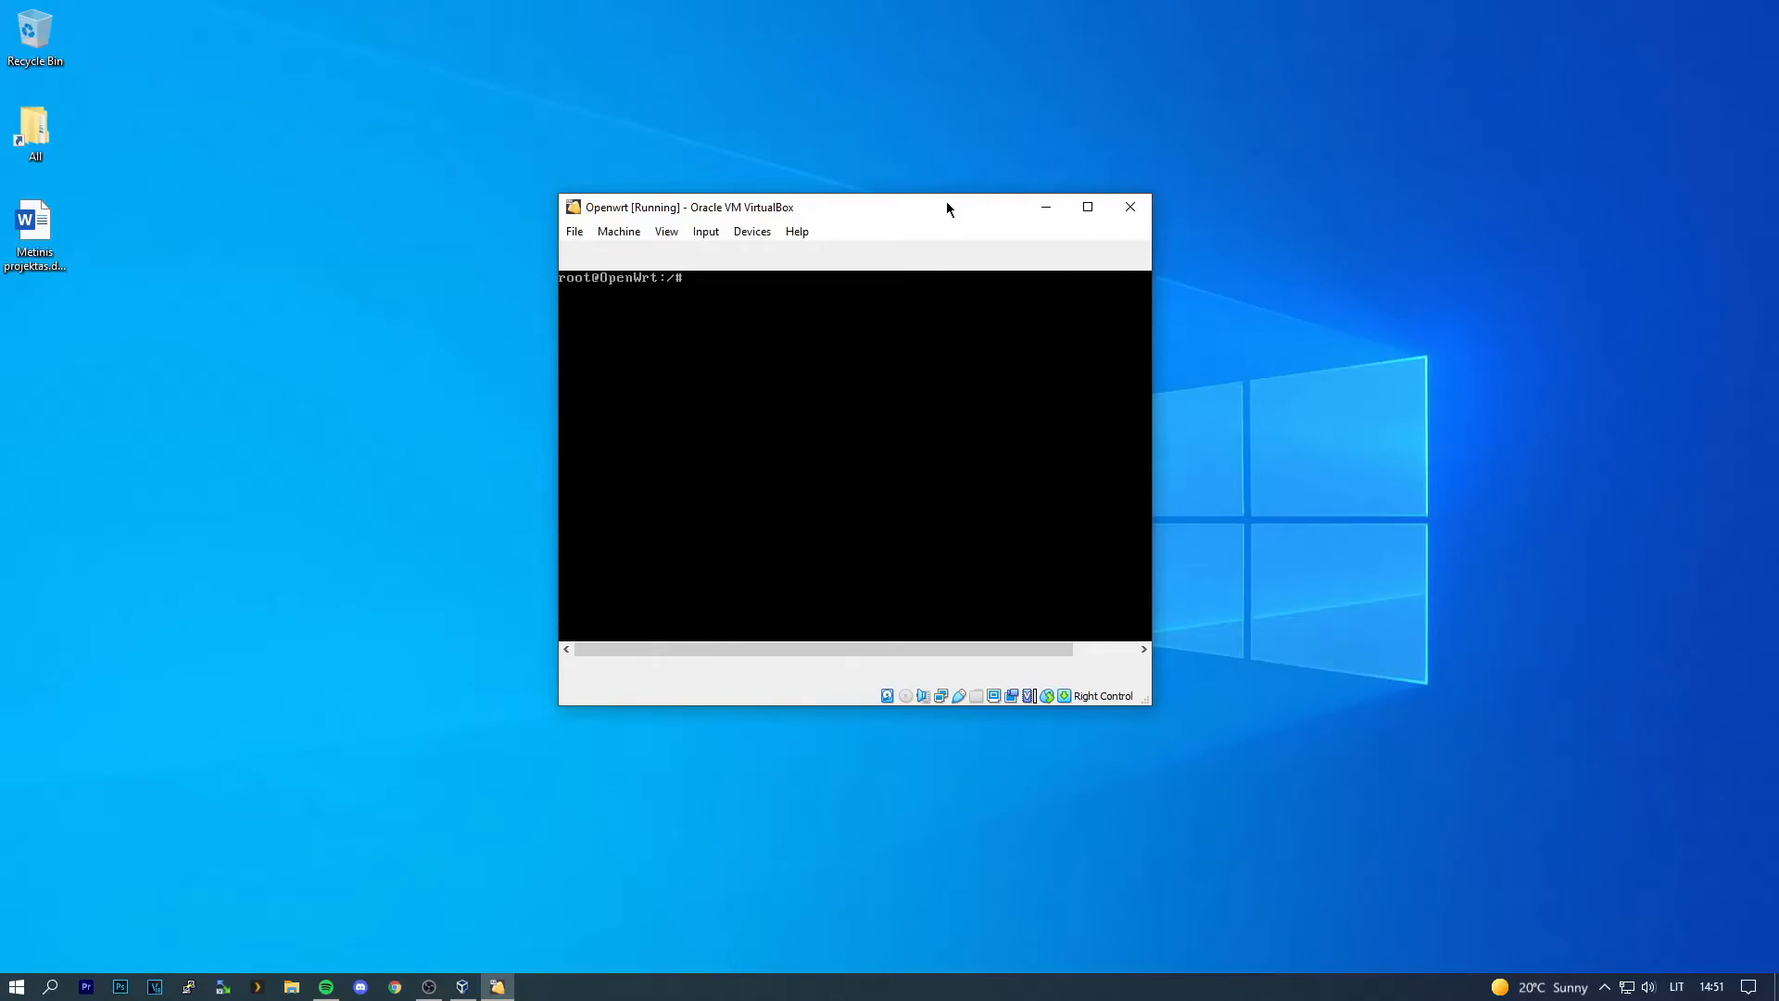
pyautogui.write('ping googl')
pyautogui.press('BackSpace')
pyautogui.press('BackSpace')
pyautogui.press('BackSpace')
pyautogui.press('BackSpace')
pyautogui.press('BackSpace')
pyautogui.press('BackSpace')
pyautogui.press('BackSpace')
pyautogui.press('BackSpace')
pyautogui.press('BackSpace')
pyautogui.press('BackSpace')
pyautogui.press('BackSpace')
pyautogui.press('BackSpace')
pyautogui.press('BackSpace')
pyautogui.press('BackSpace')
# Step: Open /etc/config/network in vi and set the lan interface's ifname to eth1
pyautogui.write('vi /ctc/config/network')
pyautogui.press('Return')
pyautogui.press('Down')
pyautogui.press('Down')
pyautogui.press('Down')
pyautogui.press('Down')
pyautogui.press('Down')
pyautogui.press('Down')
pyautogui.press('Down')
pyautogui.press('Down')
pyautogui.press('Down')
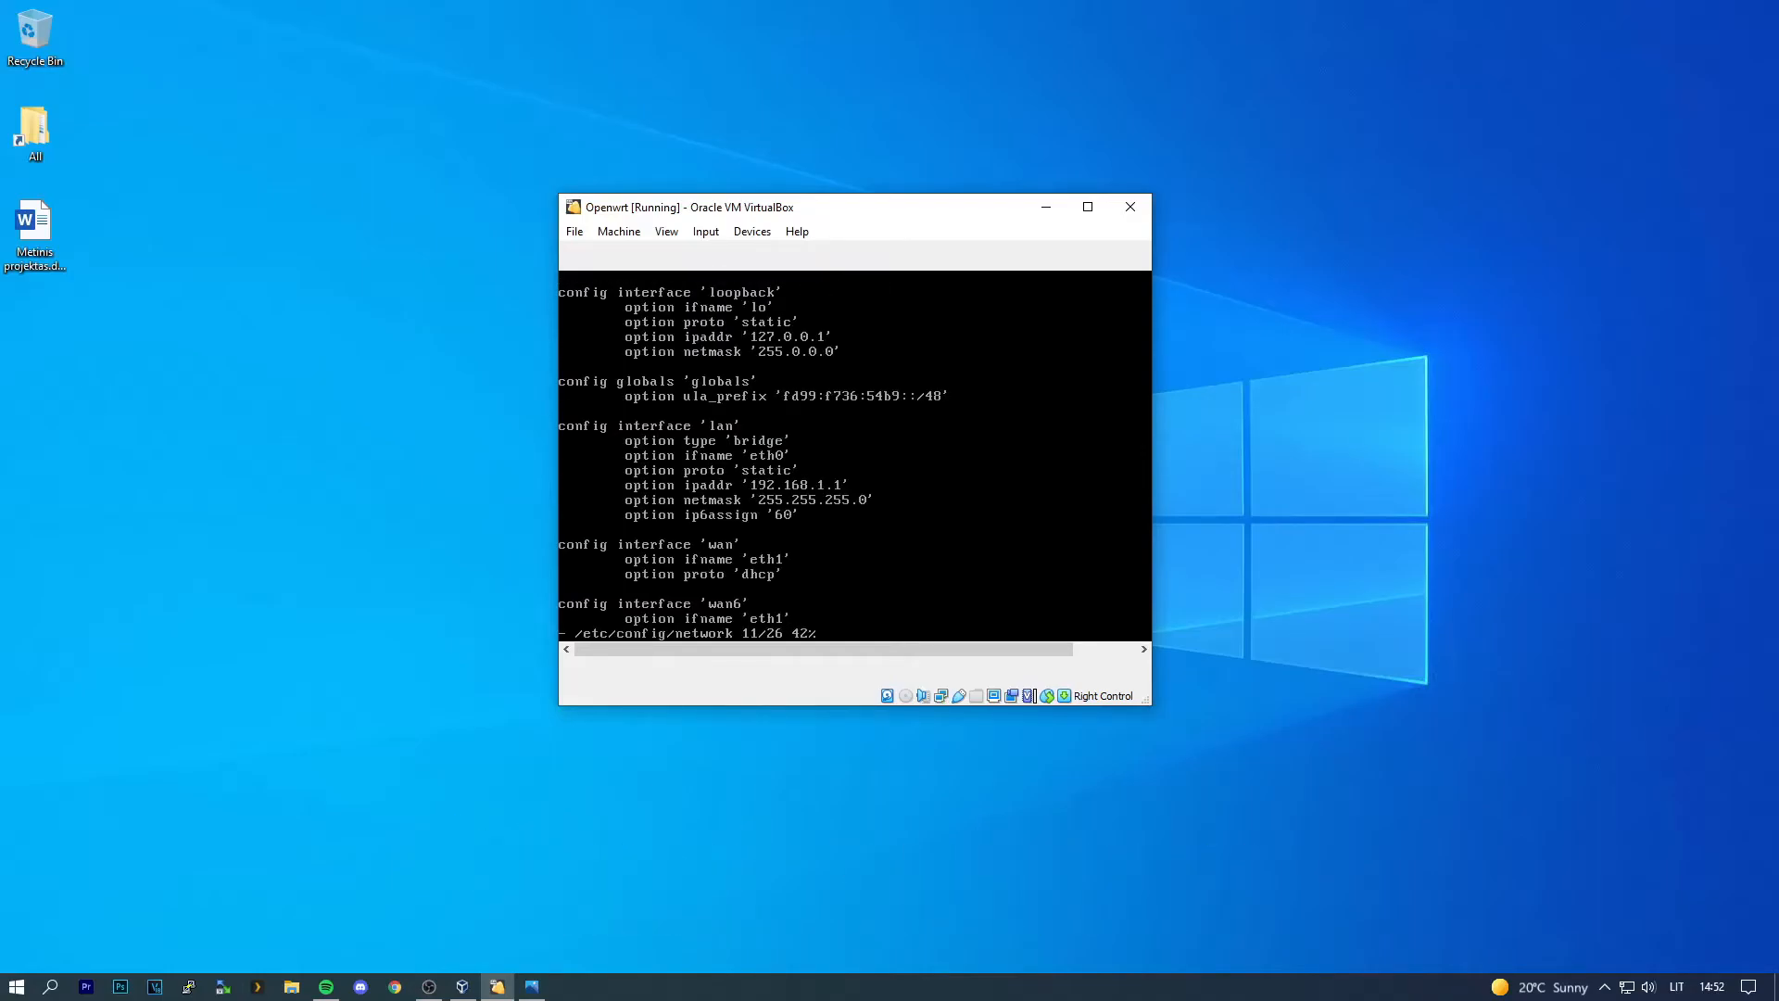
pyautogui.press('i')
pyautogui.press('Down')
pyautogui.press('Down')
pyautogui.press('BackSpace')
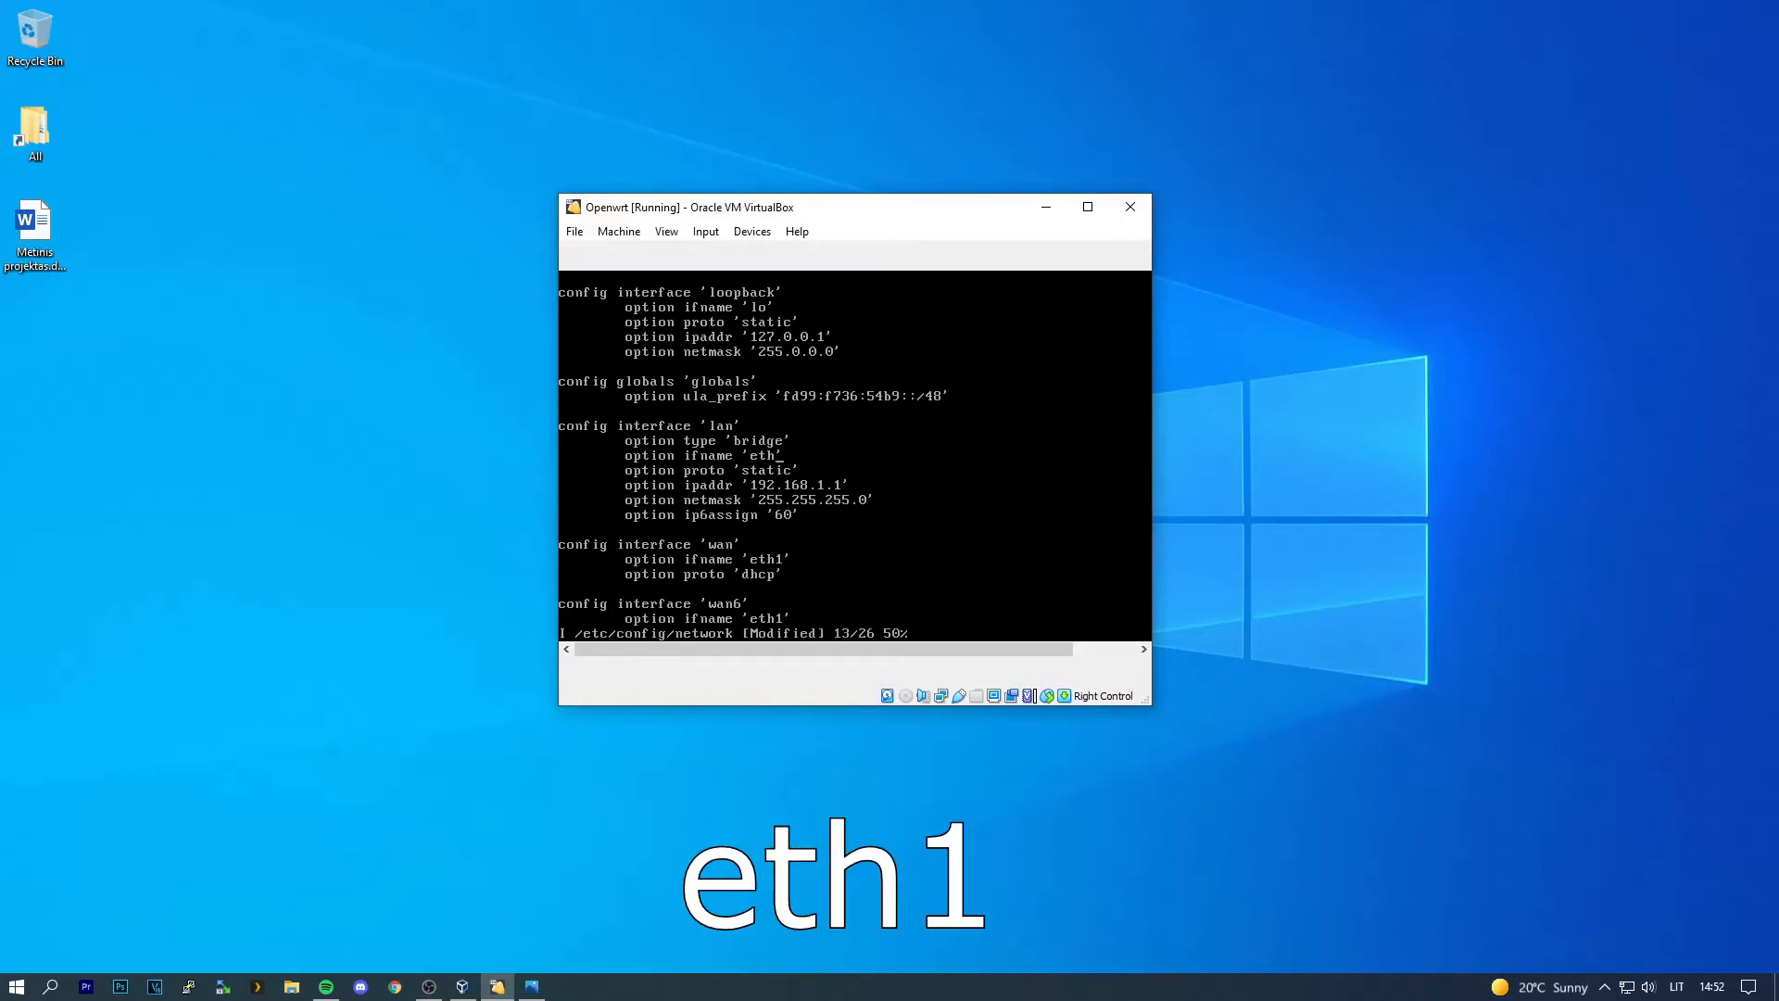
pyautogui.write('1')
# Step: Set the wan interface's ifname to eth0 in the network configuration file
pyautogui.press('Down')
pyautogui.press('Down')
pyautogui.press('Down')
pyautogui.press('Down')
pyautogui.press('Down')
pyautogui.press('Down')
pyautogui.press('Down')
pyautogui.press('Down')
pyautogui.press('Down')
pyautogui.press('Down')
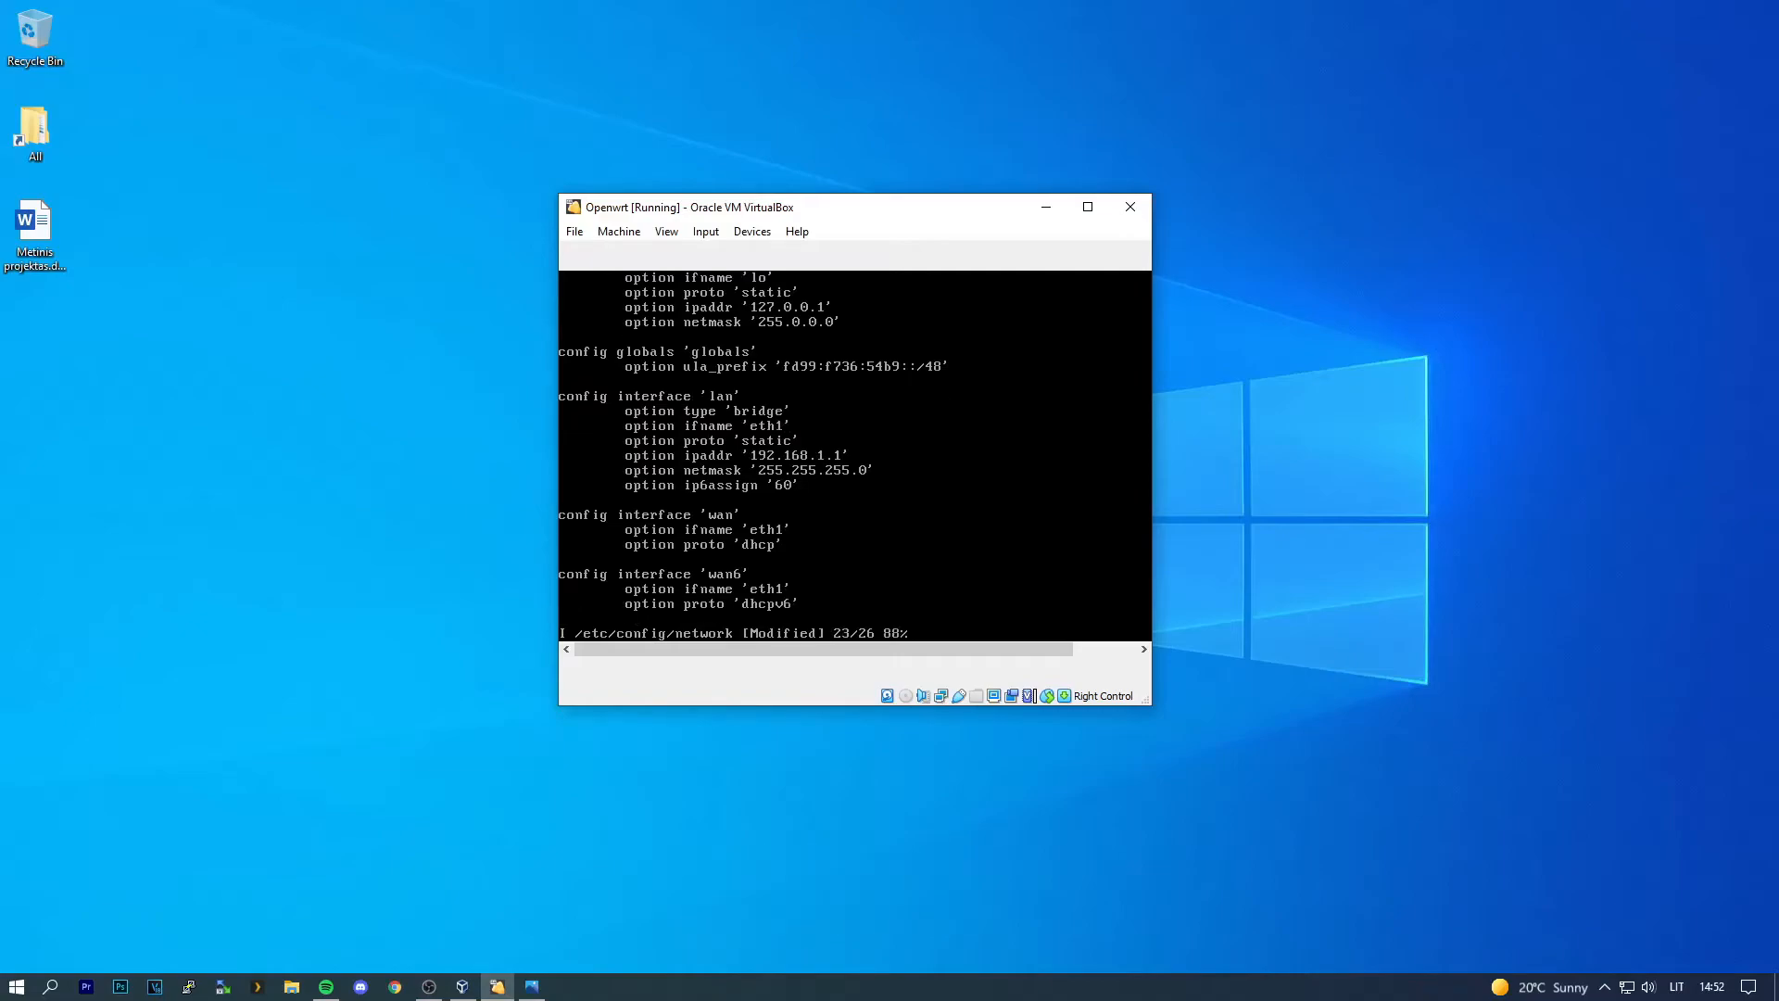
pyautogui.press('Up')
pyautogui.press('Up')
pyautogui.press('Down')
pyautogui.press('Delete')
pyautogui.write('0')
# Step: Save the network configuration, quit vi and restart the network service
pyautogui.press('Escape')
pyautogui.write(':')
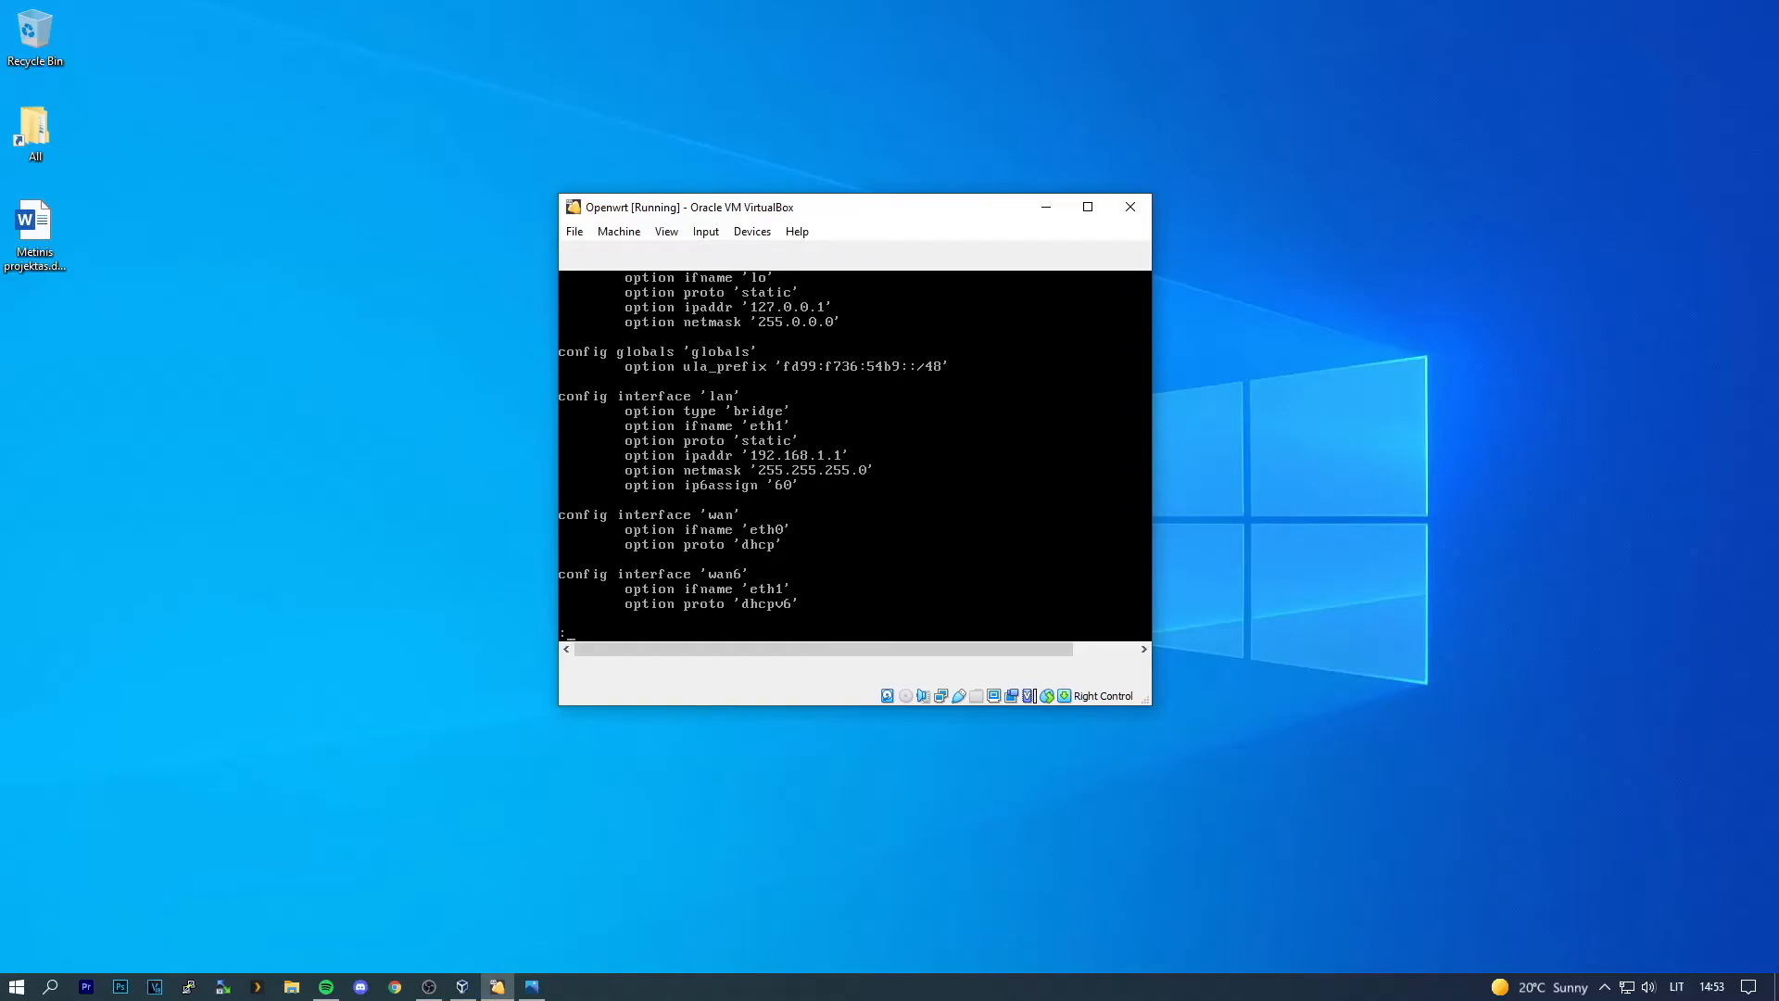
pyautogui.write('wq')
pyautogui.press('Return')
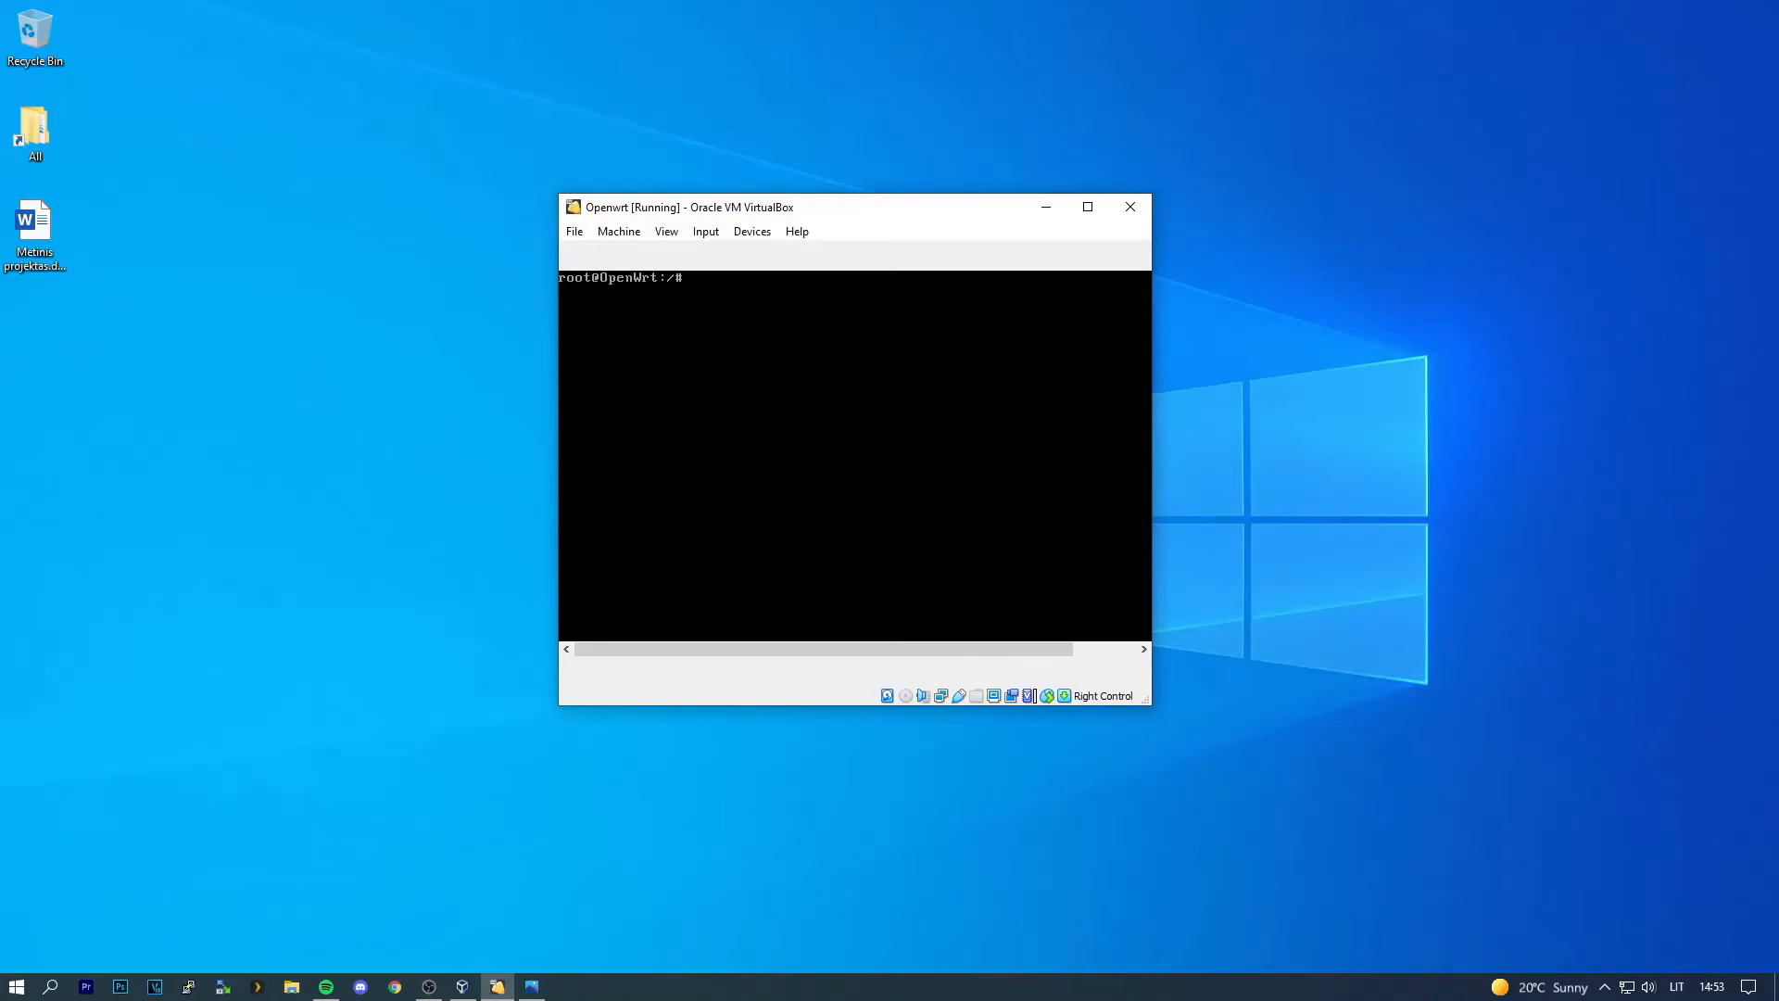
pyautogui.write('service network restart')
pyautogui.press('Return')
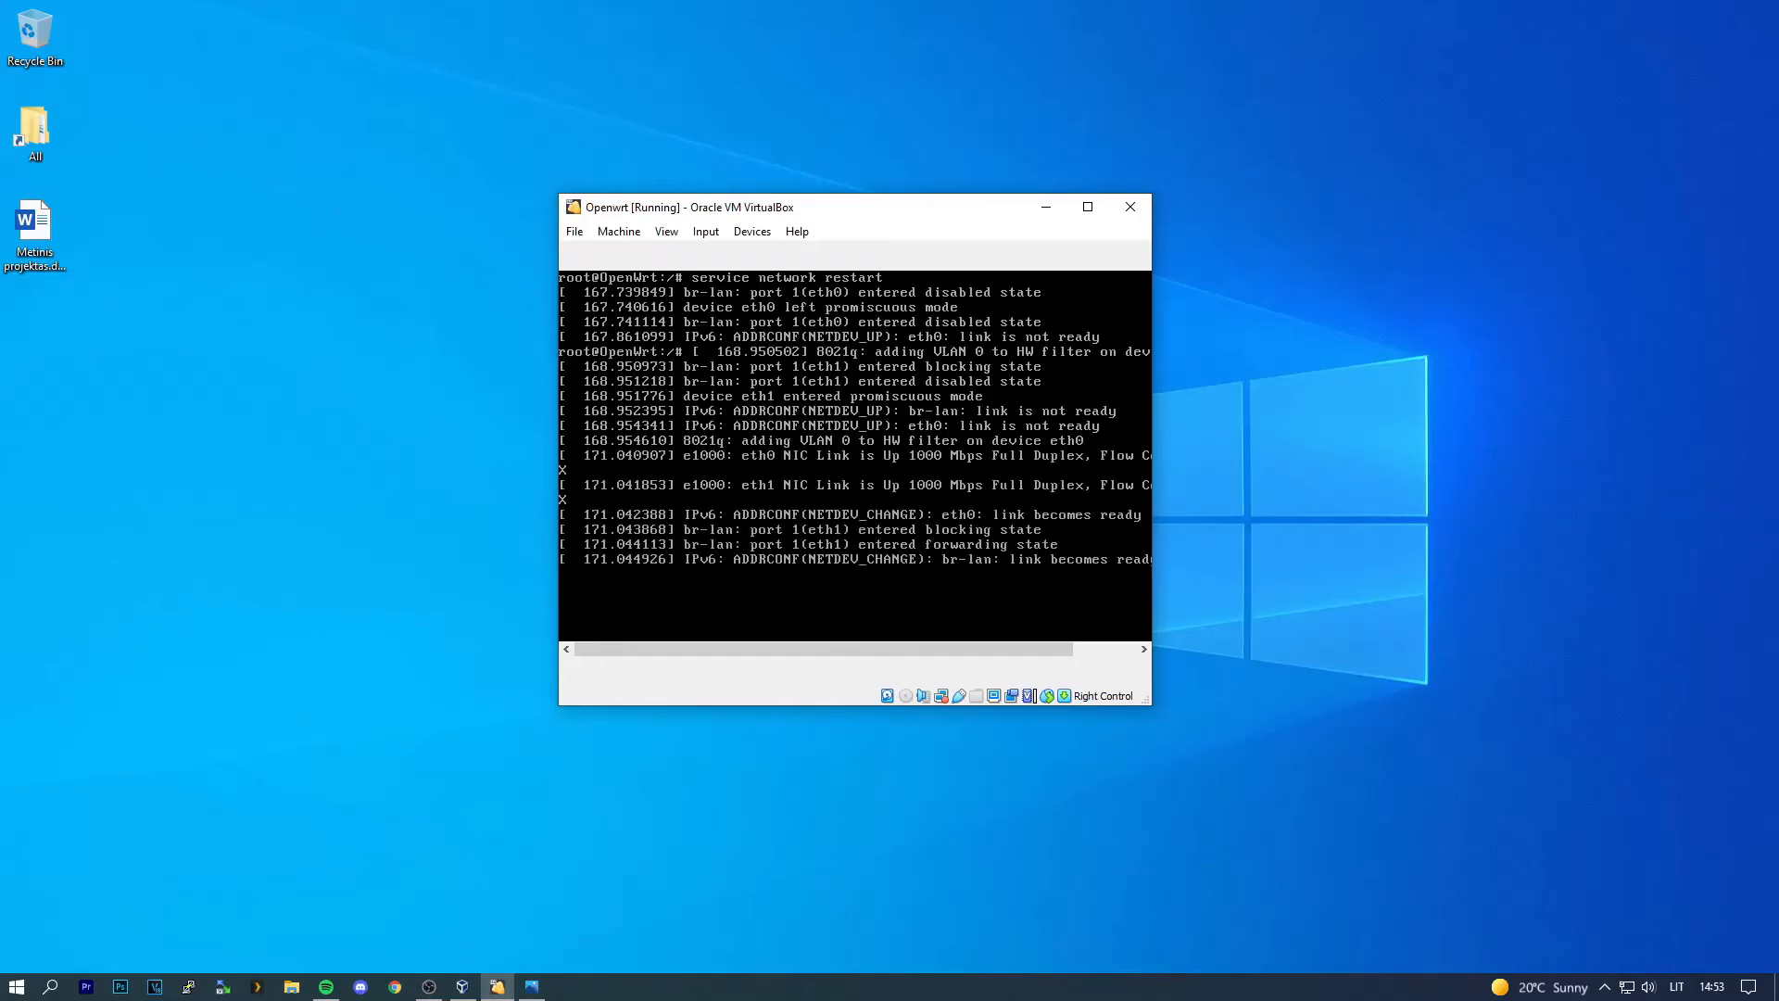
# Step: Ping google.lt from the OpenWrt console to test the internet connection
pyautogui.press('Return')
pyautogui.write('ping google.lt')
pyautogui.press('Return')
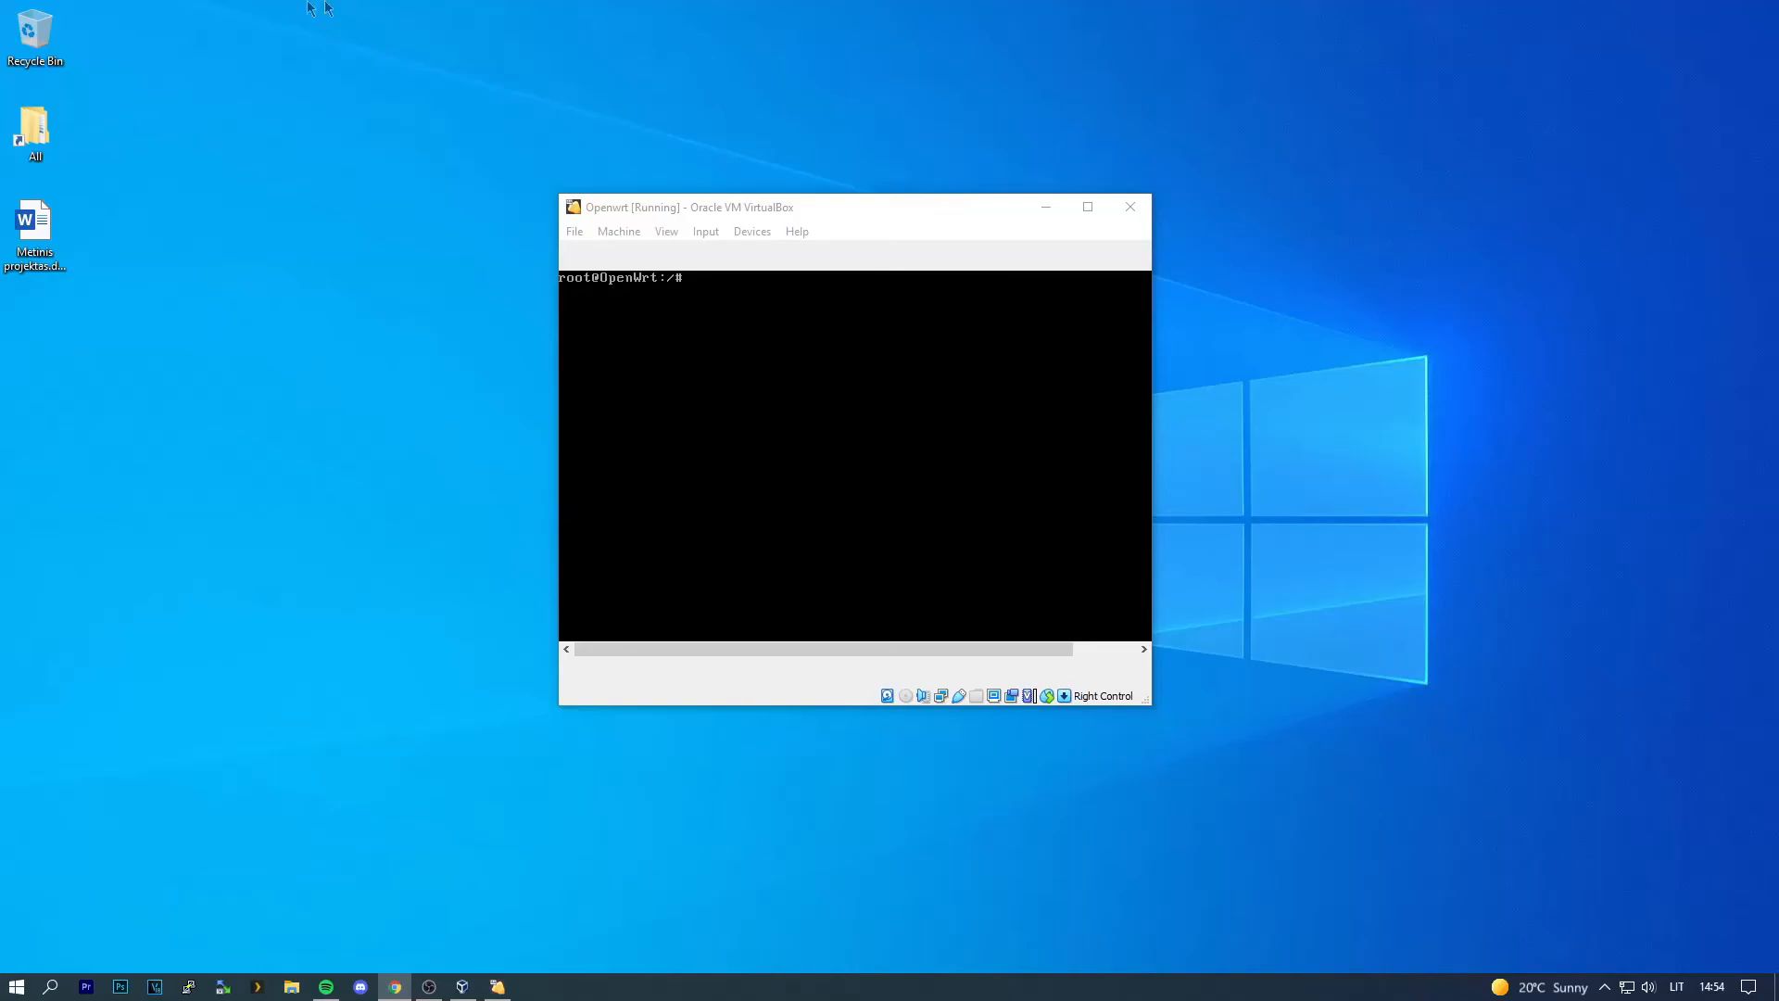
# Step: Update the package lists with opkg update in the OpenWrt console
pyautogui.click(741, 217)
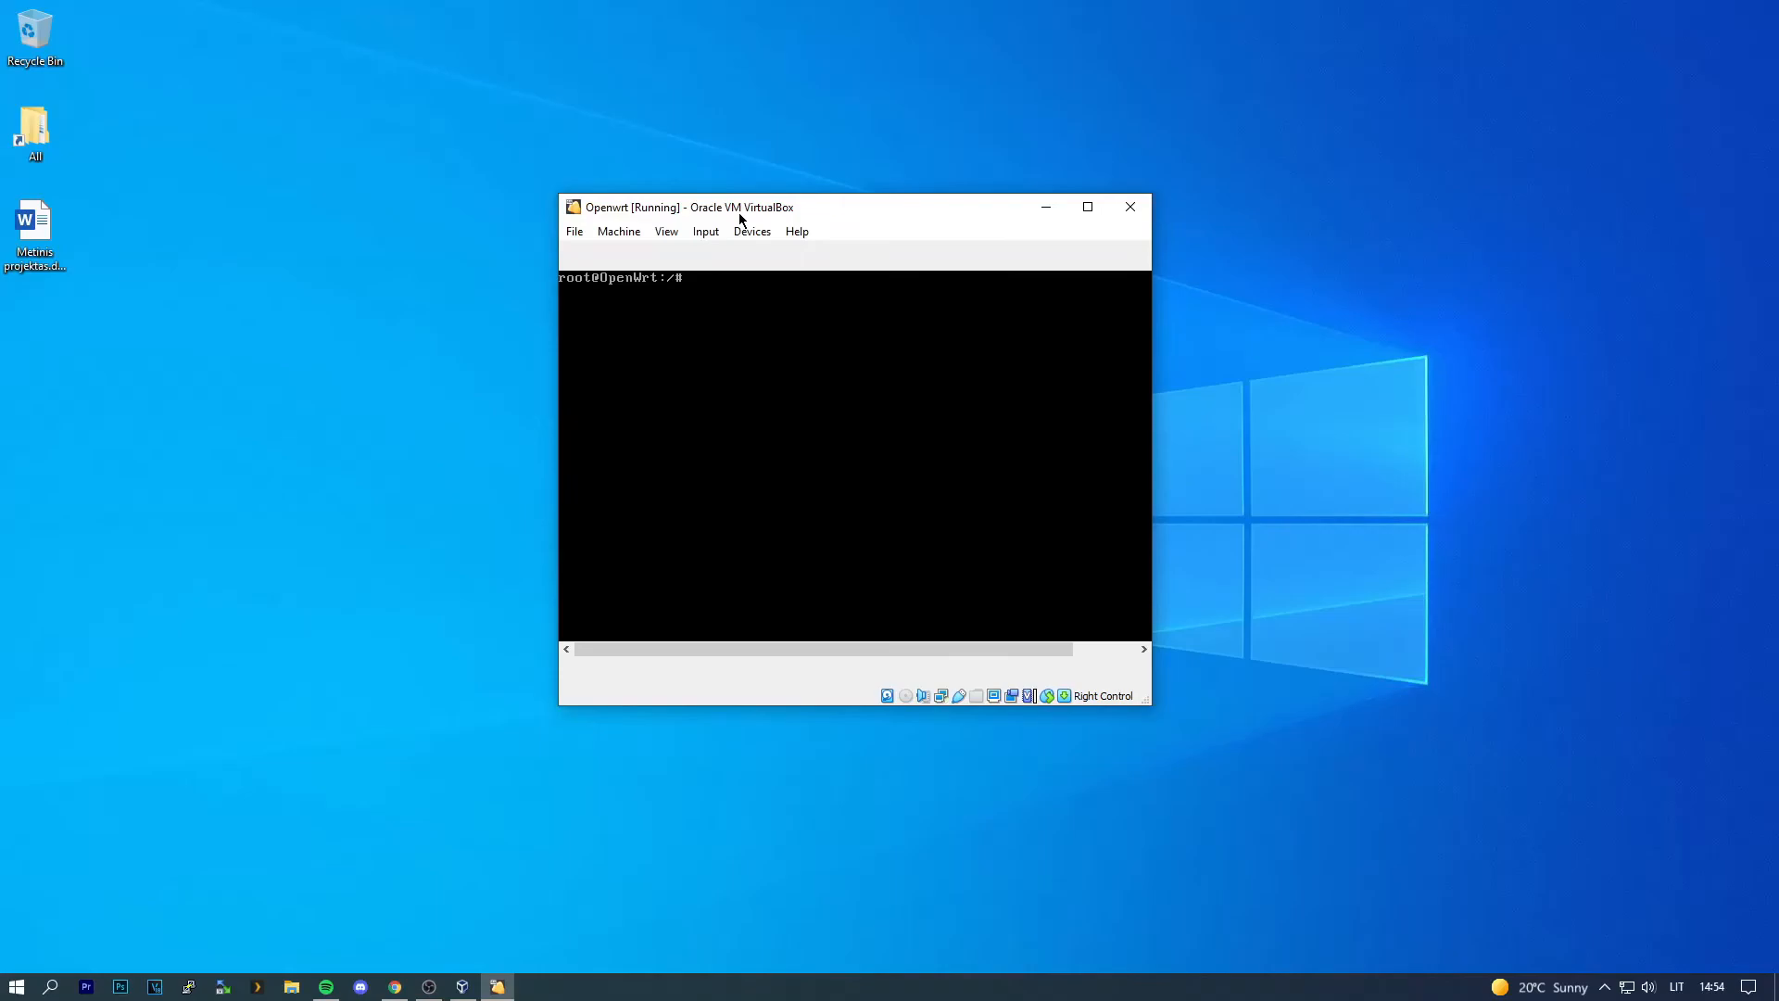
pyautogui.write('o')
pyautogui.write('pkg update')
pyautogui.press('Return')
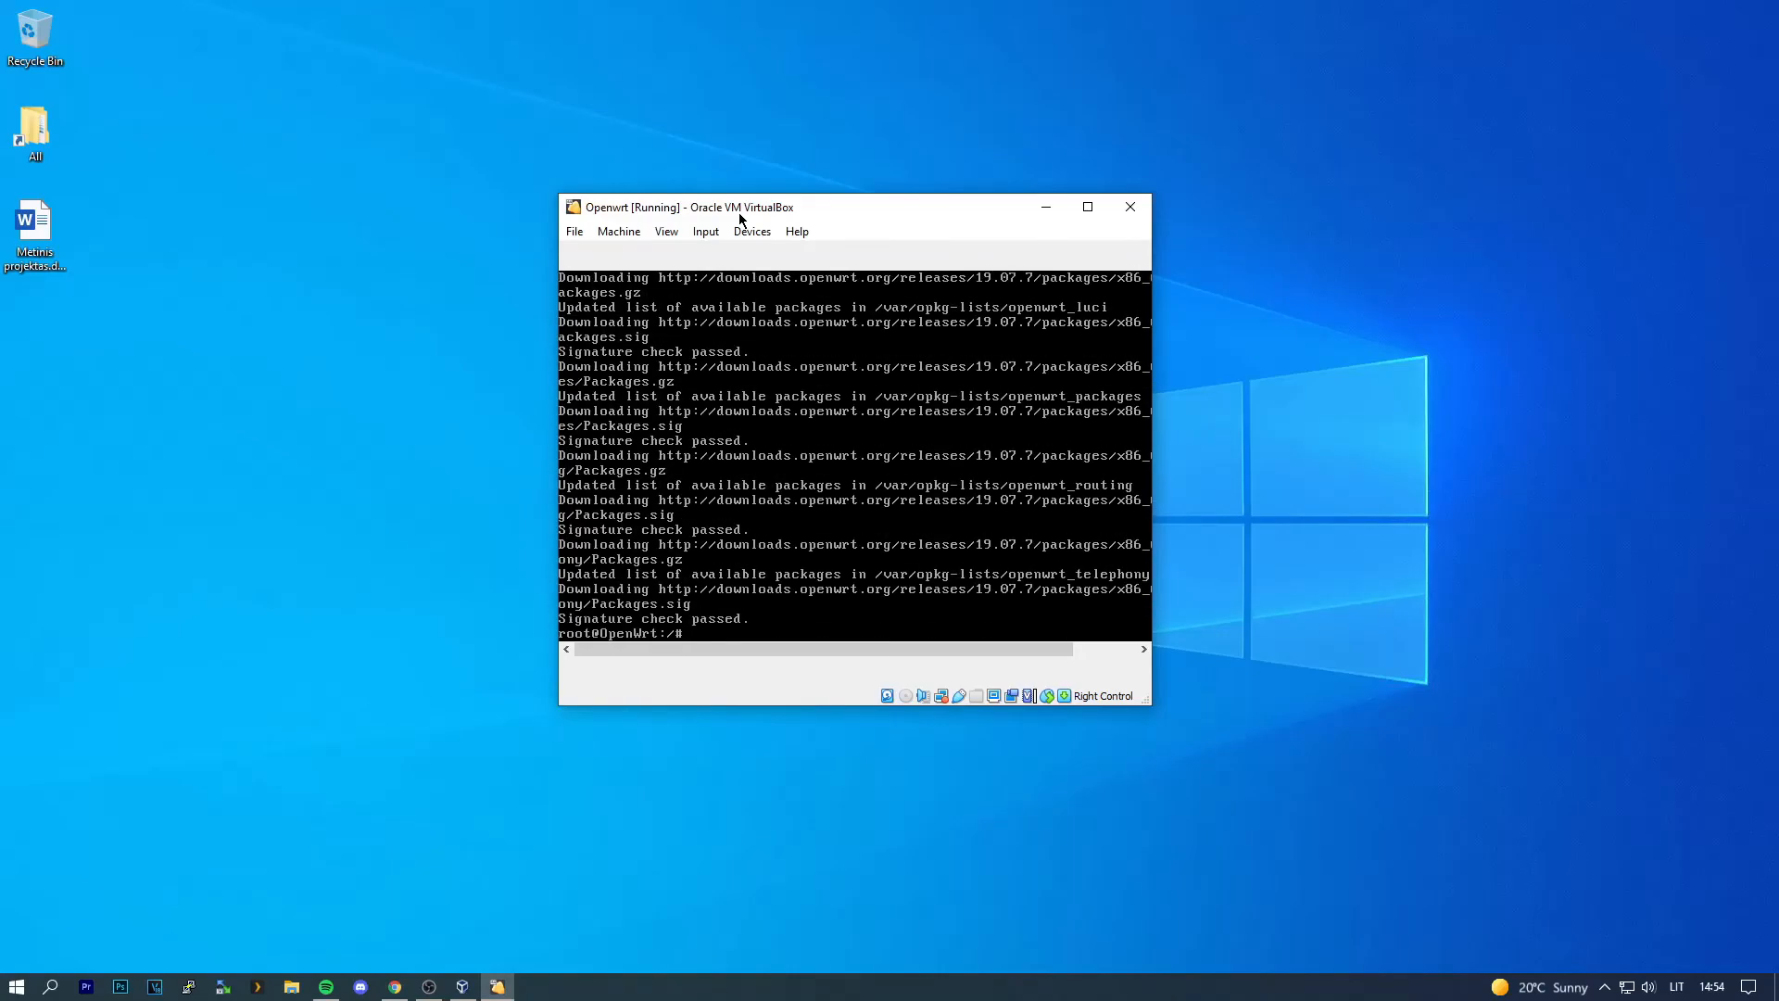
# Step: Clear the console and install the luci package with opkg
pyautogui.write('clear')
pyautogui.press('Return')
pyautogui.write('opkg instal')
pyautogui.write('luci')
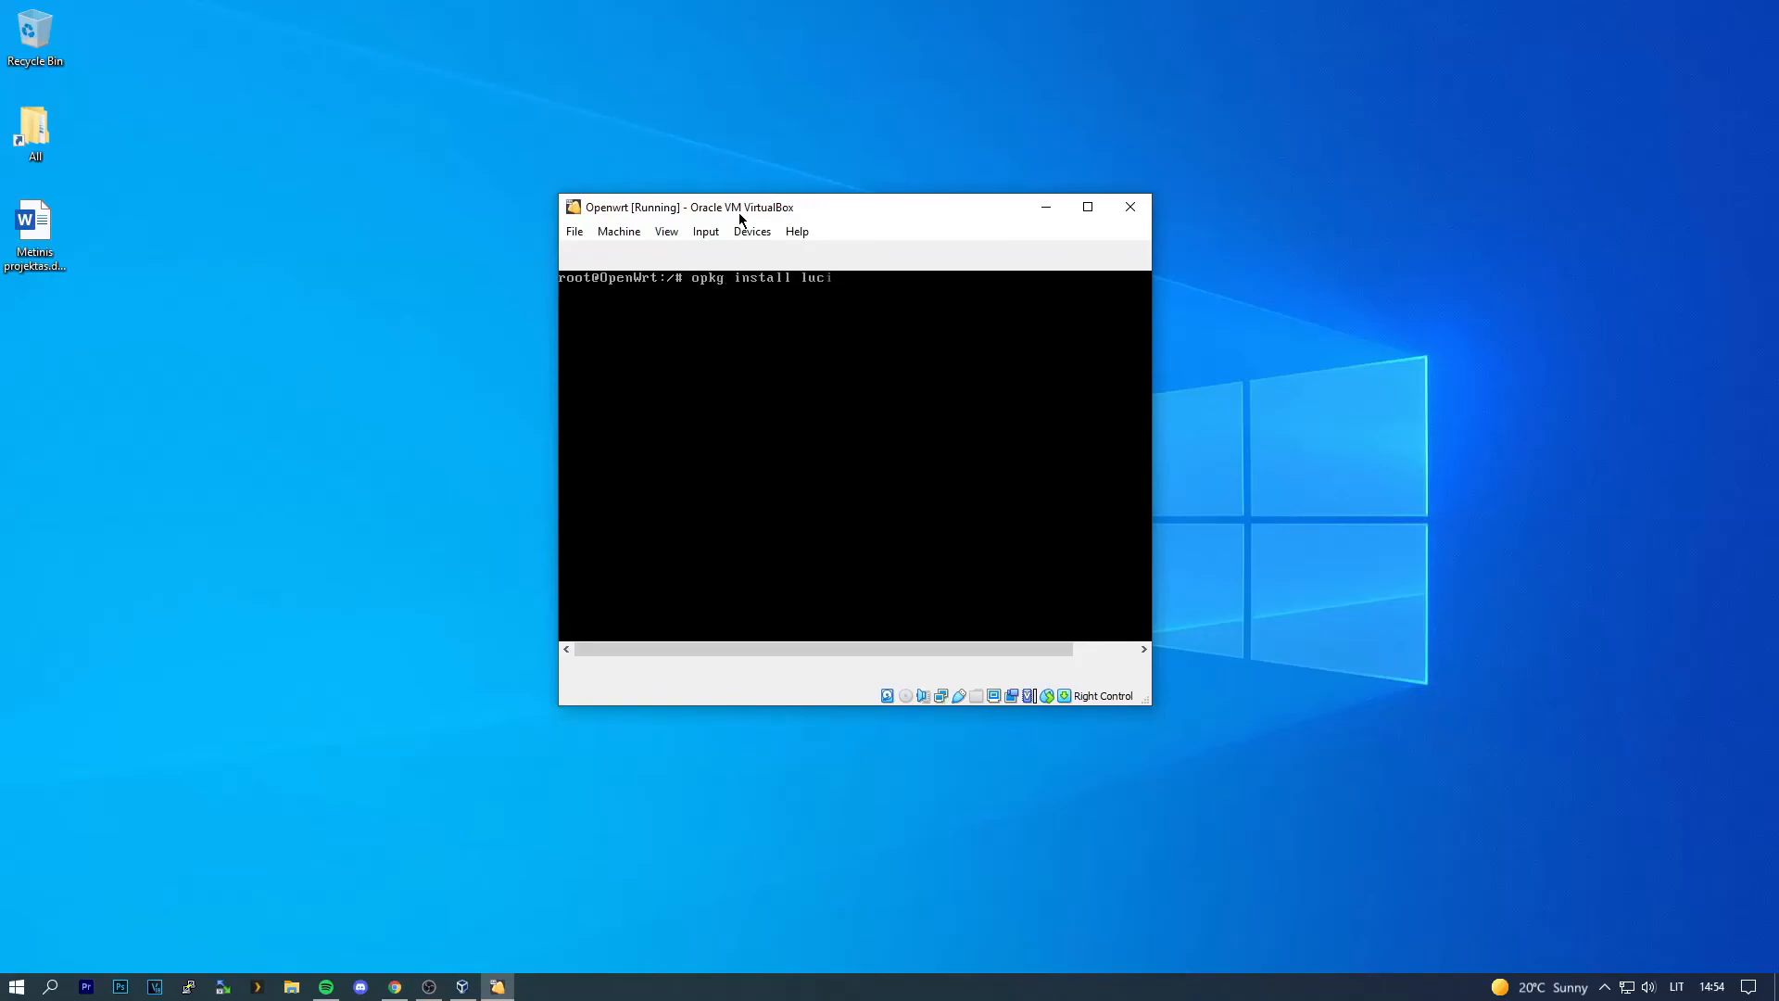
pyautogui.press('Return')
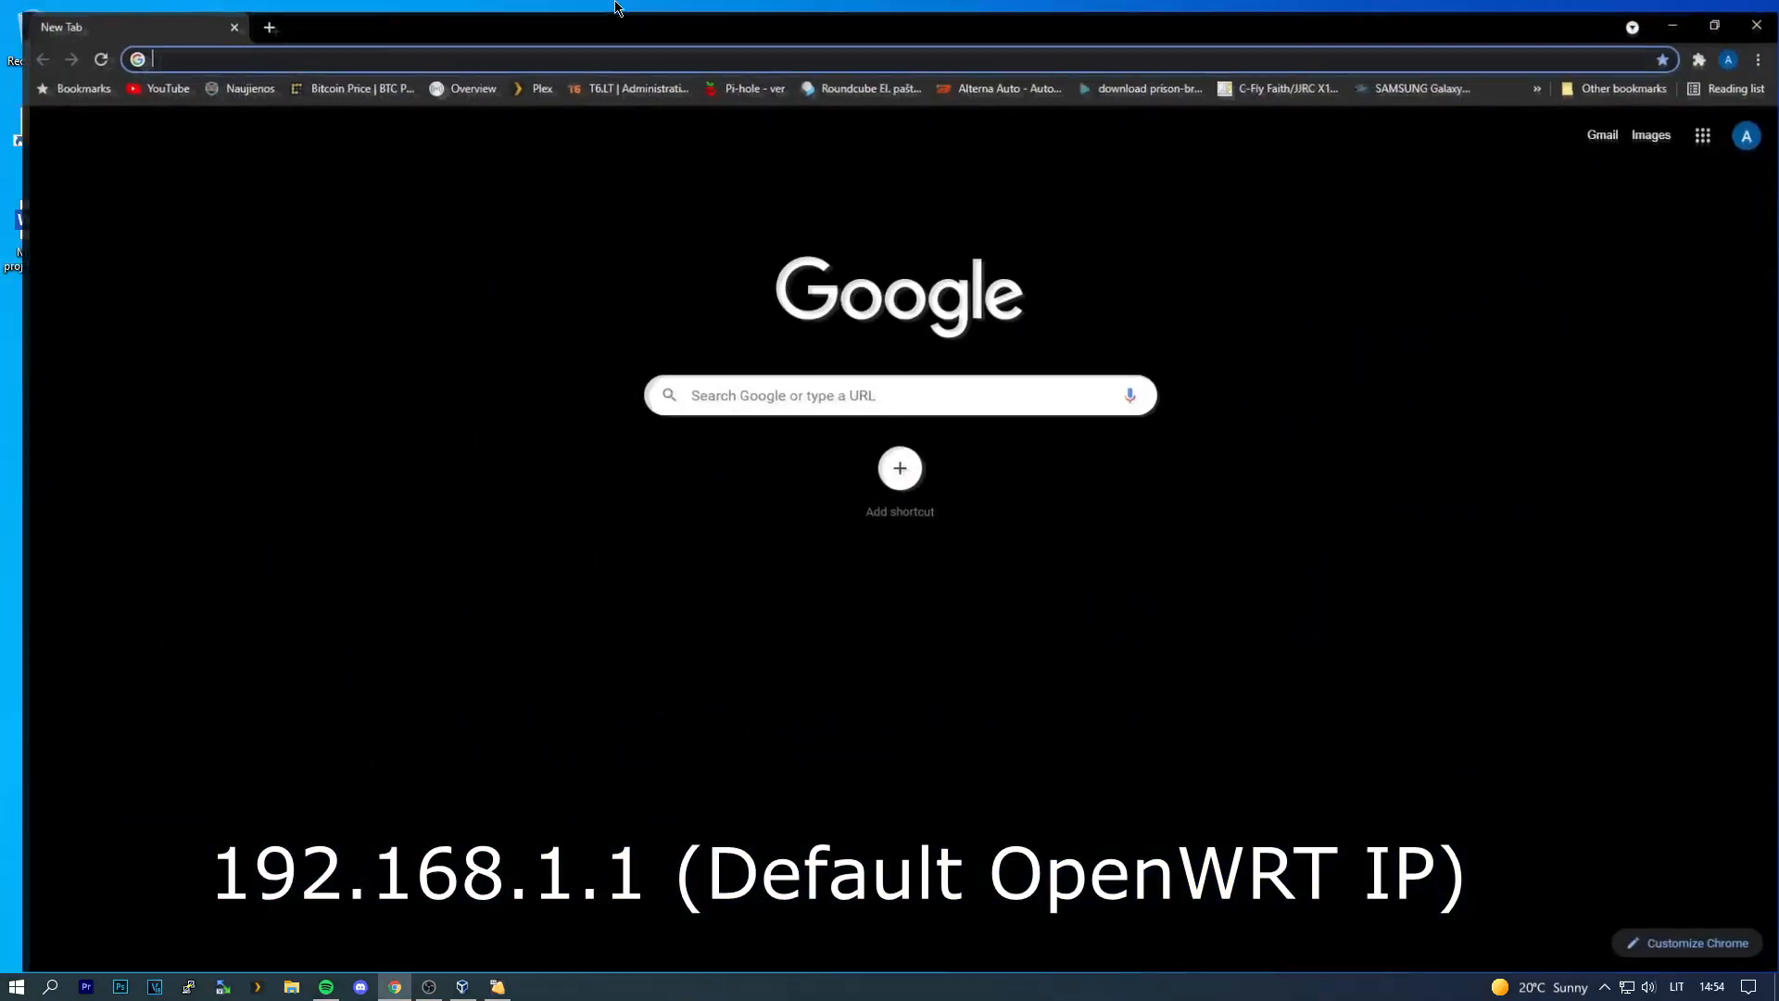
# Step: Switch to Chrome, open 192.168.1.1 and enter the root account's password on the LuCI login page
pyautogui.write('19')
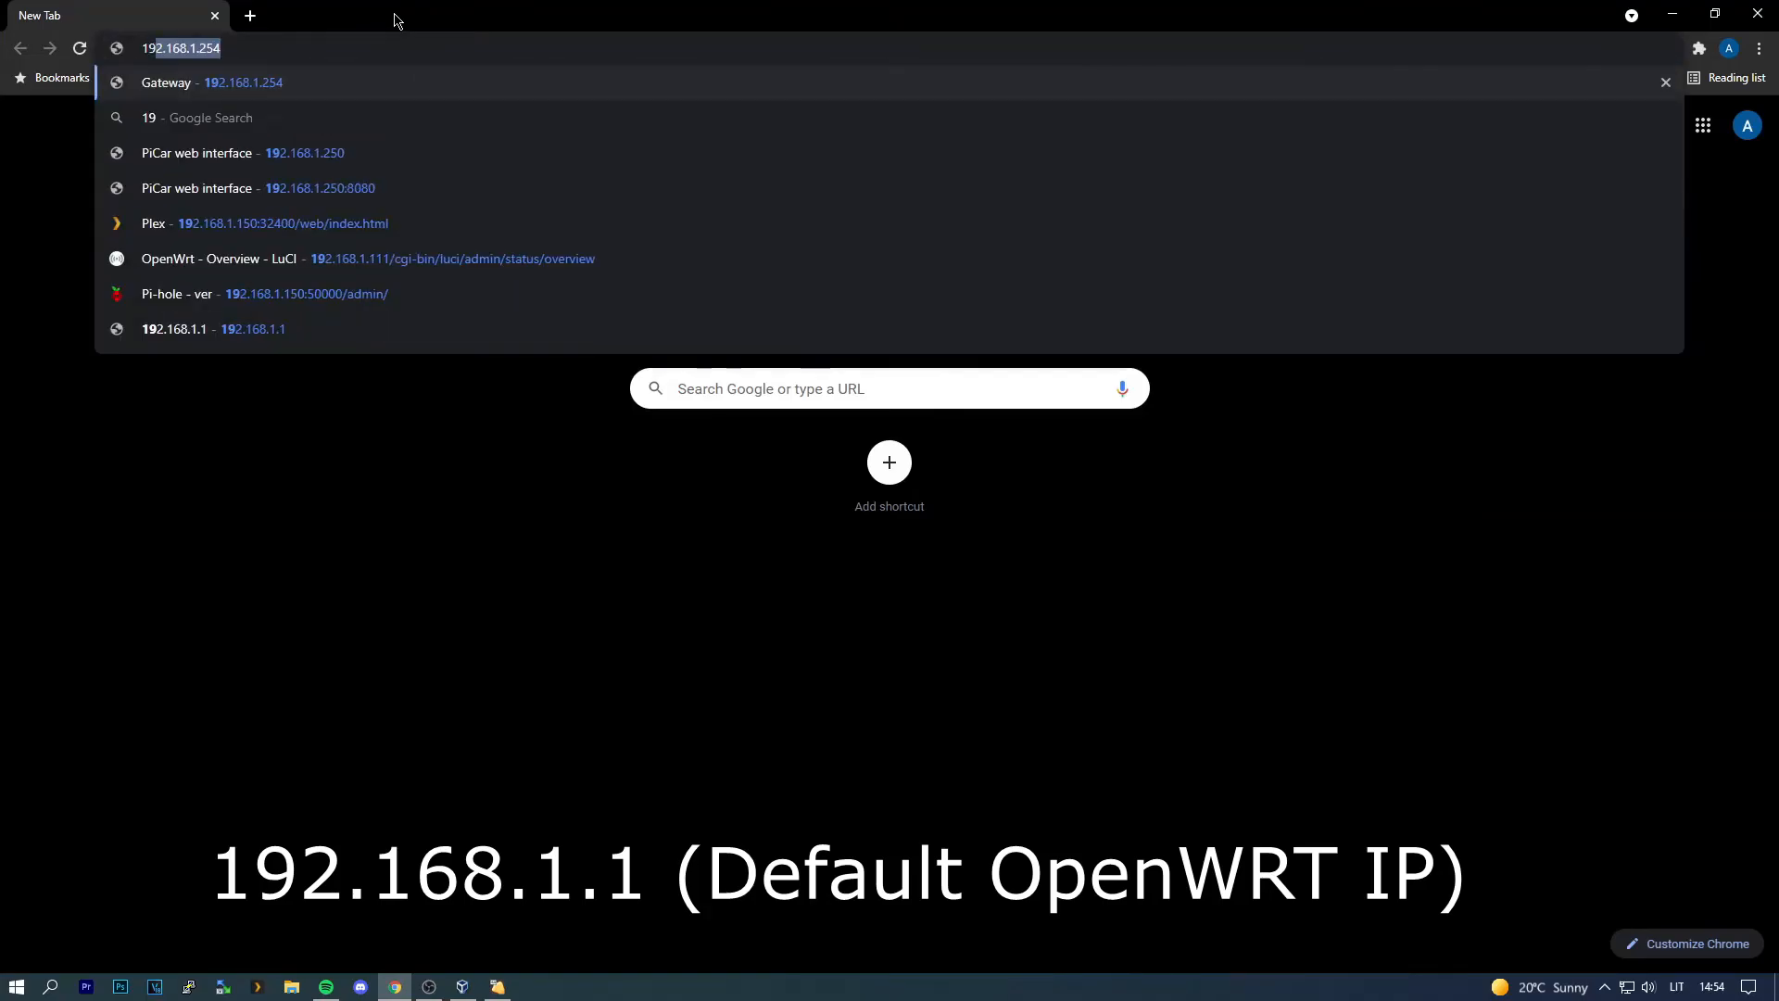
pyautogui.write('2.168.1.1')
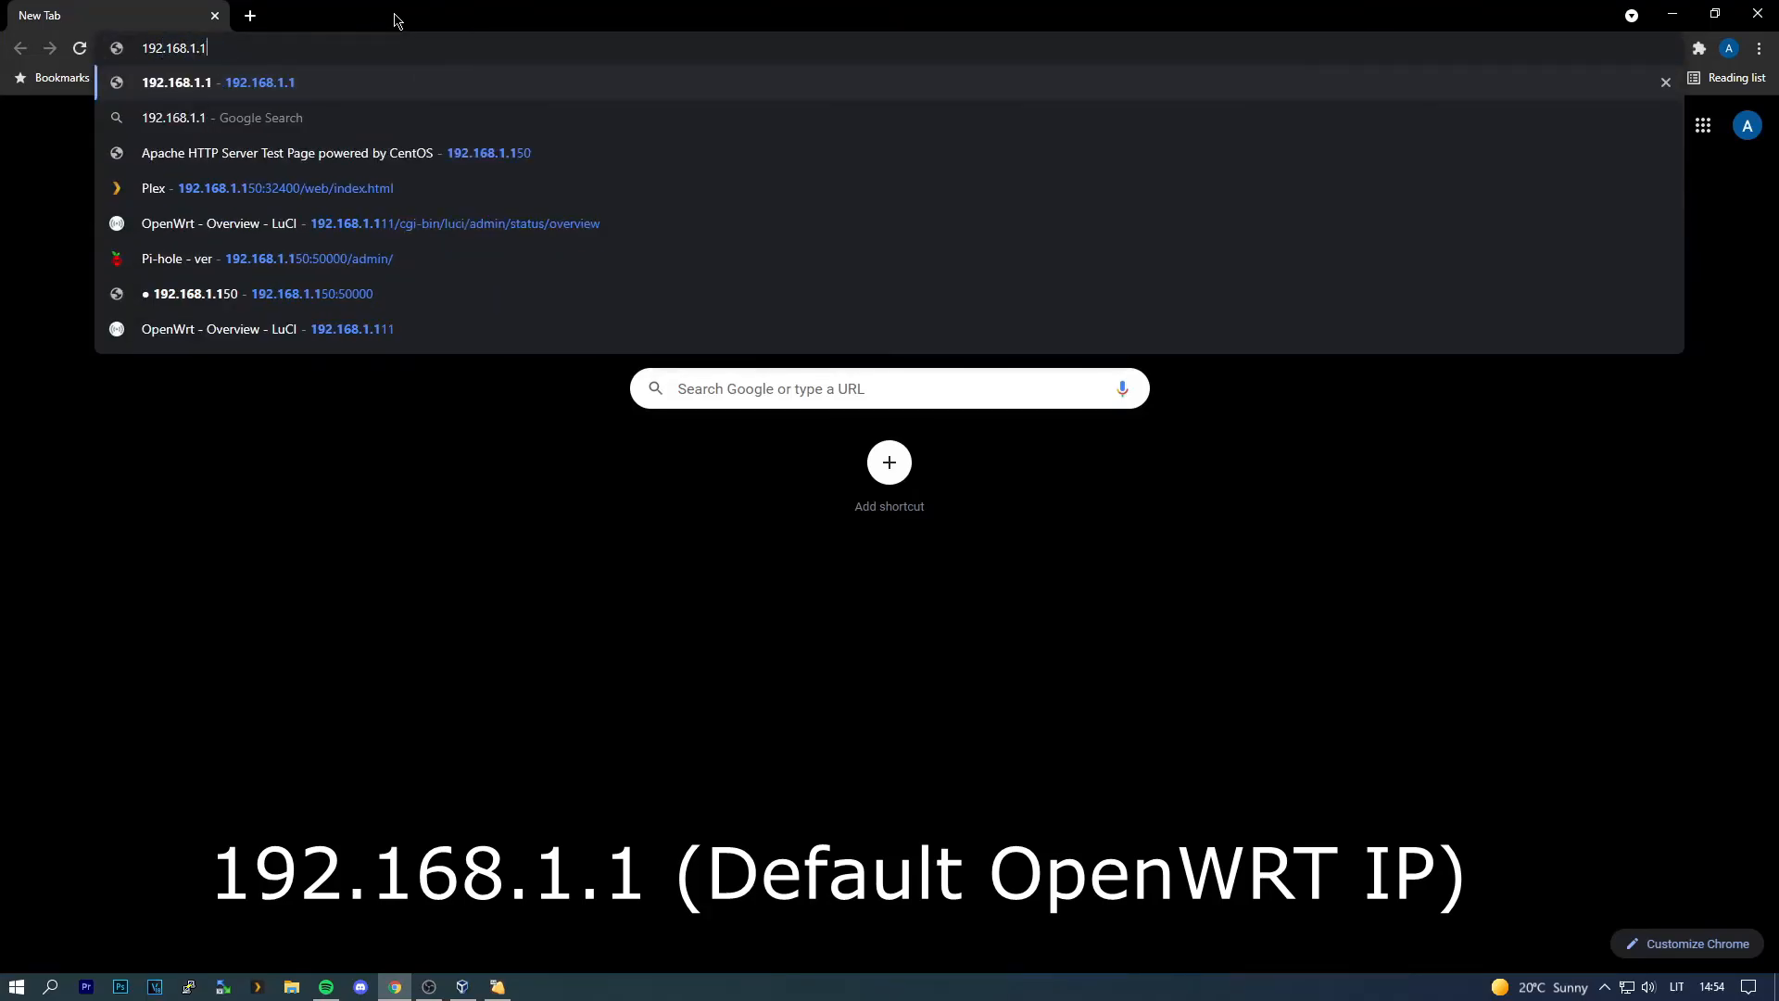
pyautogui.press('Return')
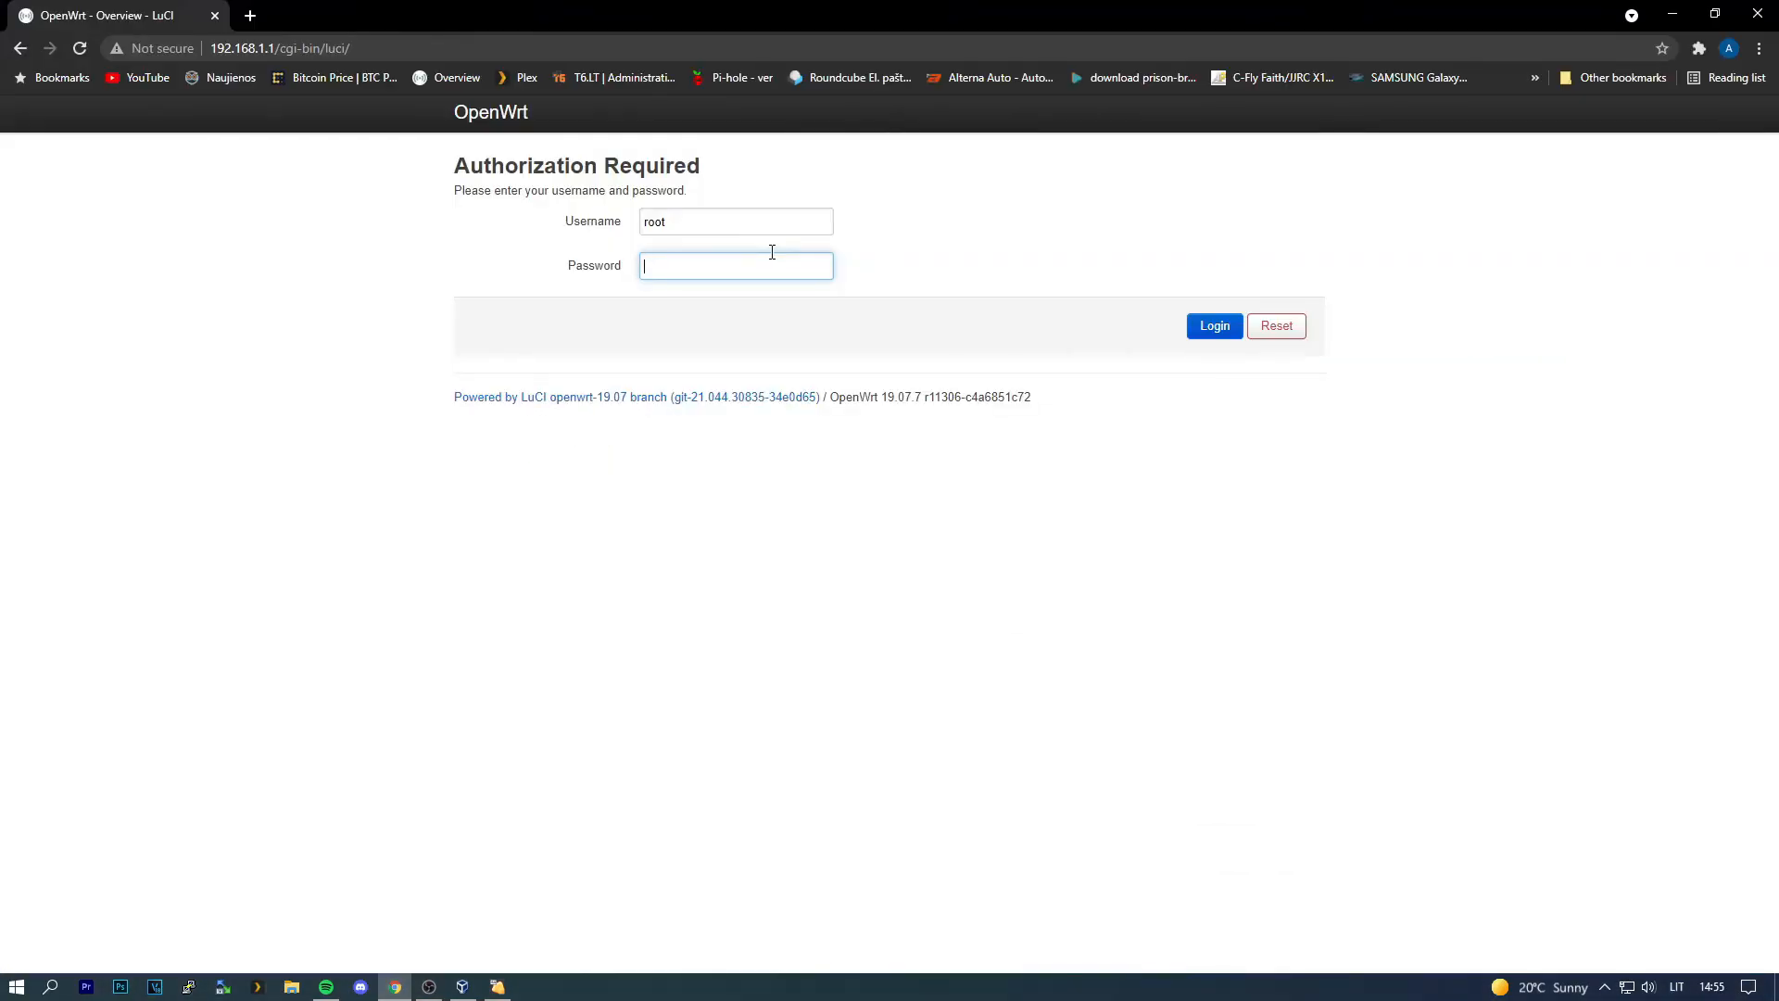
pyautogui.write('•••••••••••••••••••')
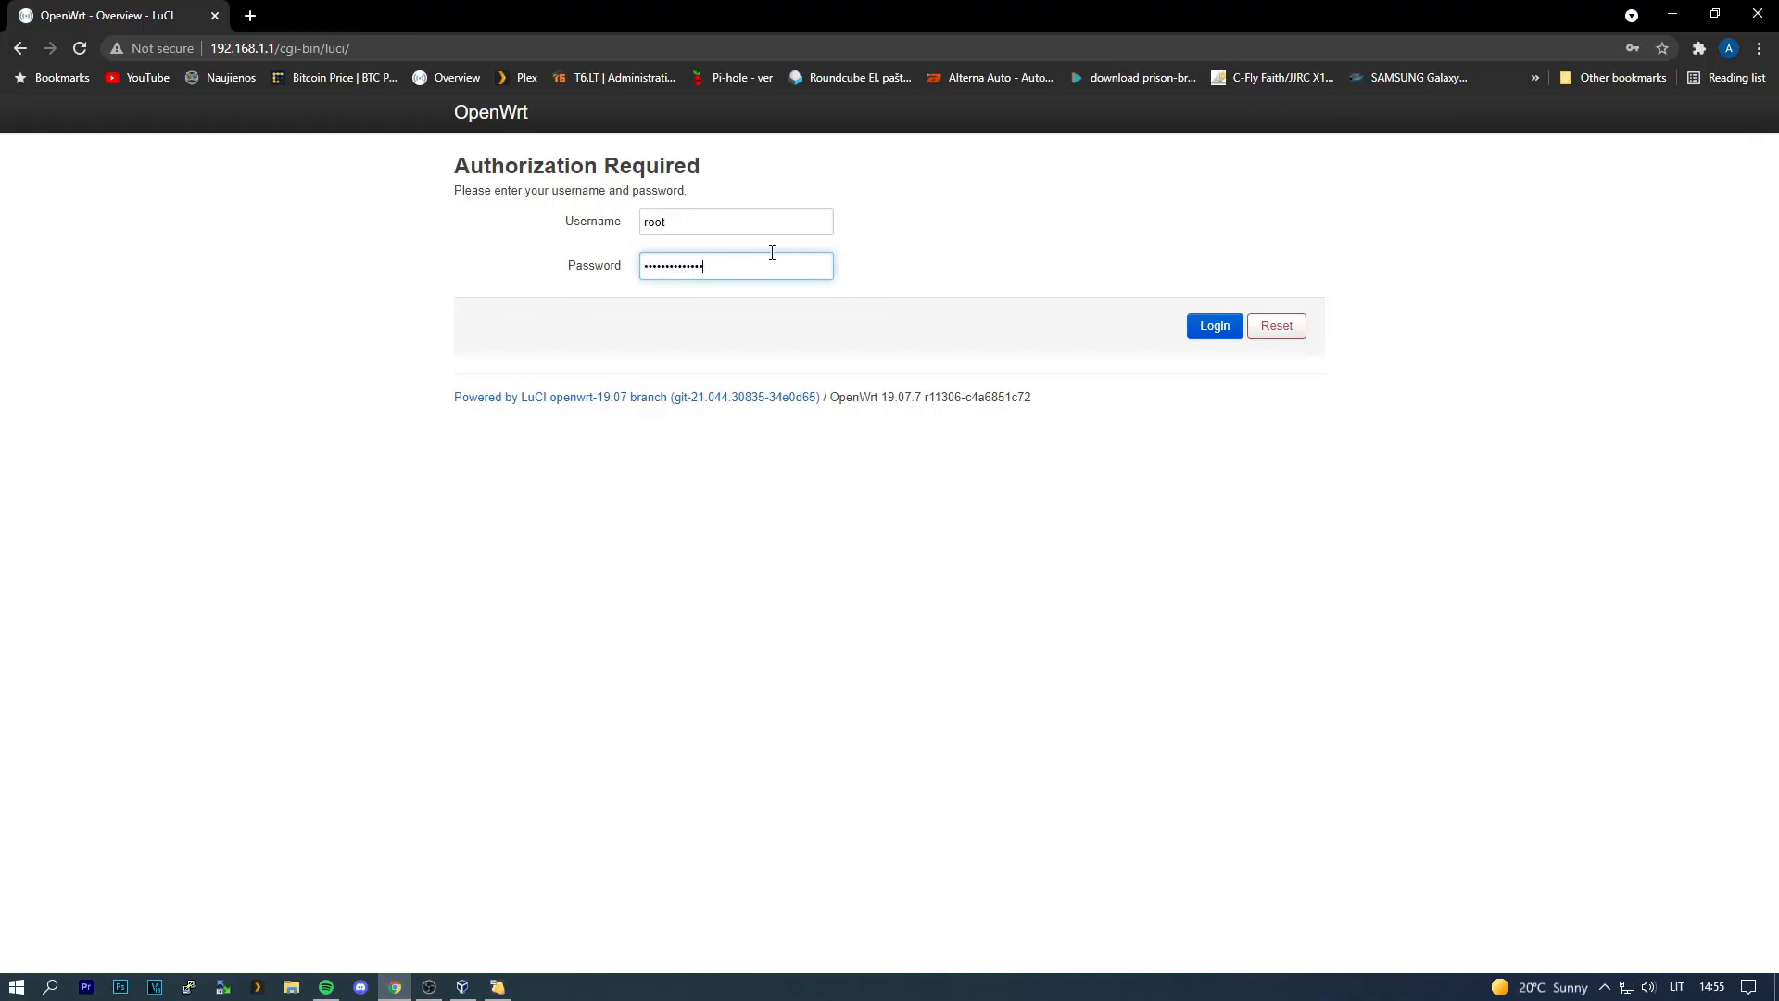